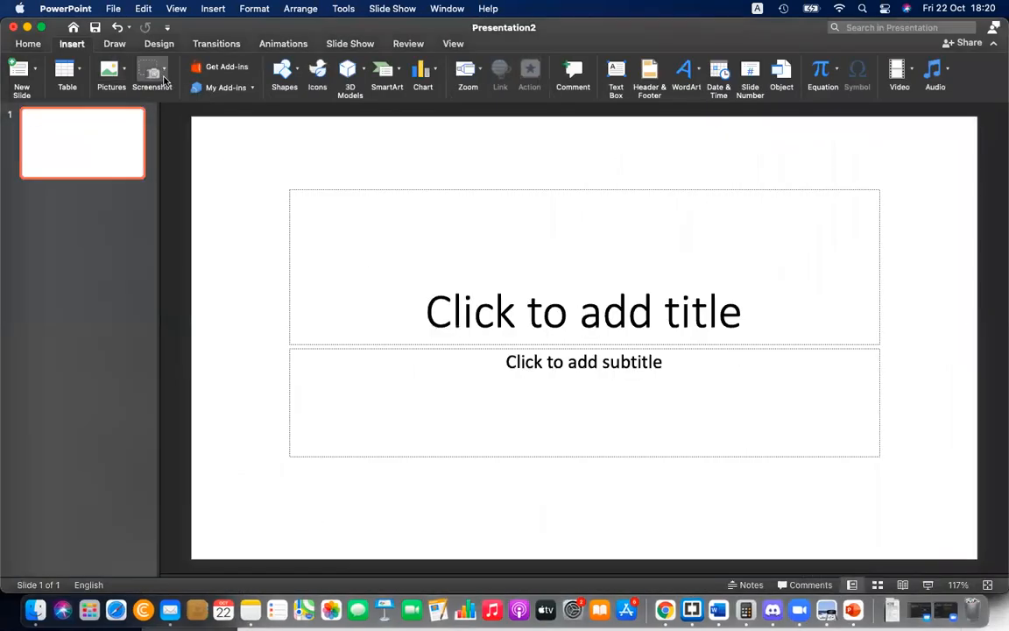
# Try to insert a screen clipping of exam question 1 on the title slide, and delete the inserted picture
pyautogui.click(151, 75)
pyautogui.click(184, 210)
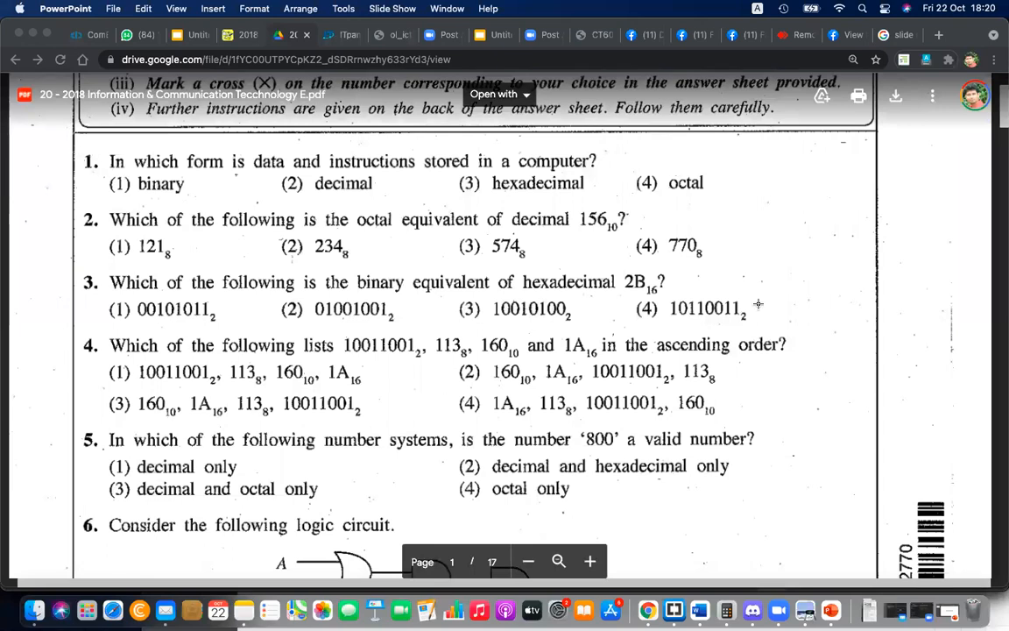
pyautogui.moveTo(733, 206); pyautogui.dragTo(733, 207)
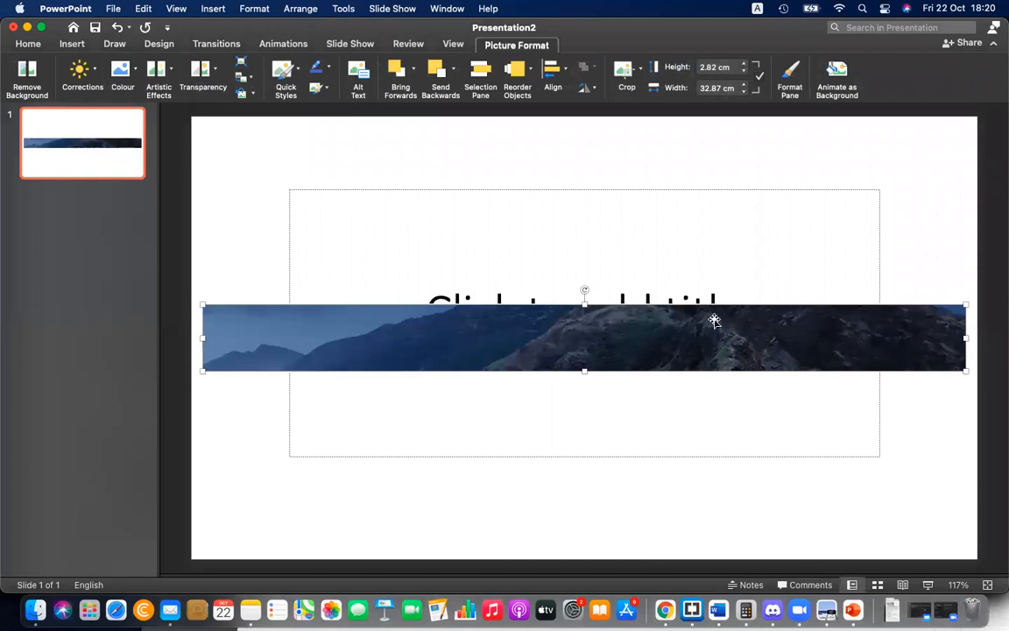
pyautogui.press('BackSpace')
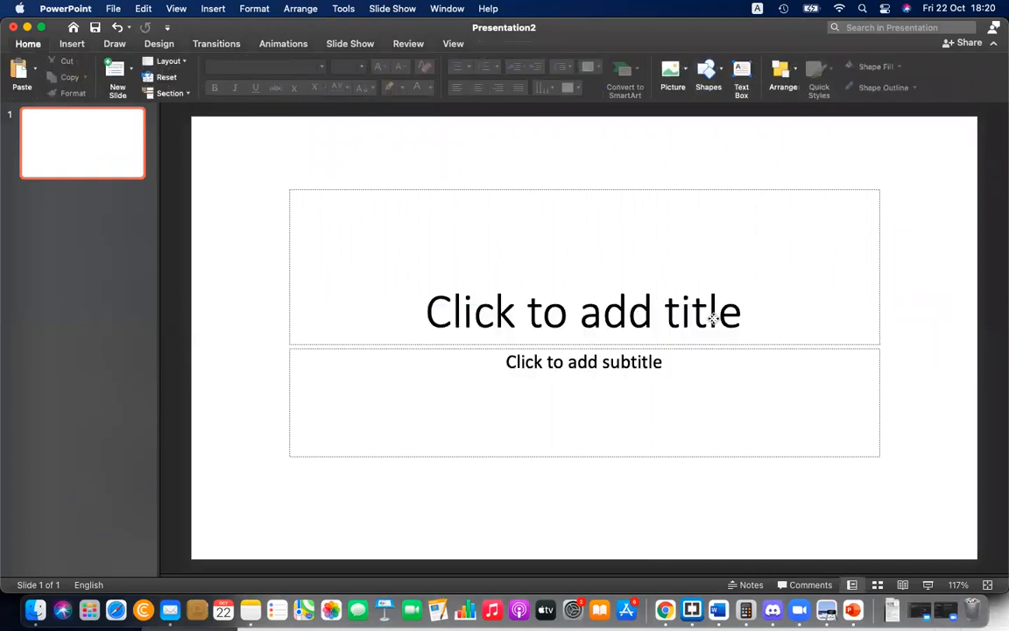
# Switch to the exam paper in Chrome and capture a screenshot of question 1 with its four answer options
pyautogui.click(825, 609)
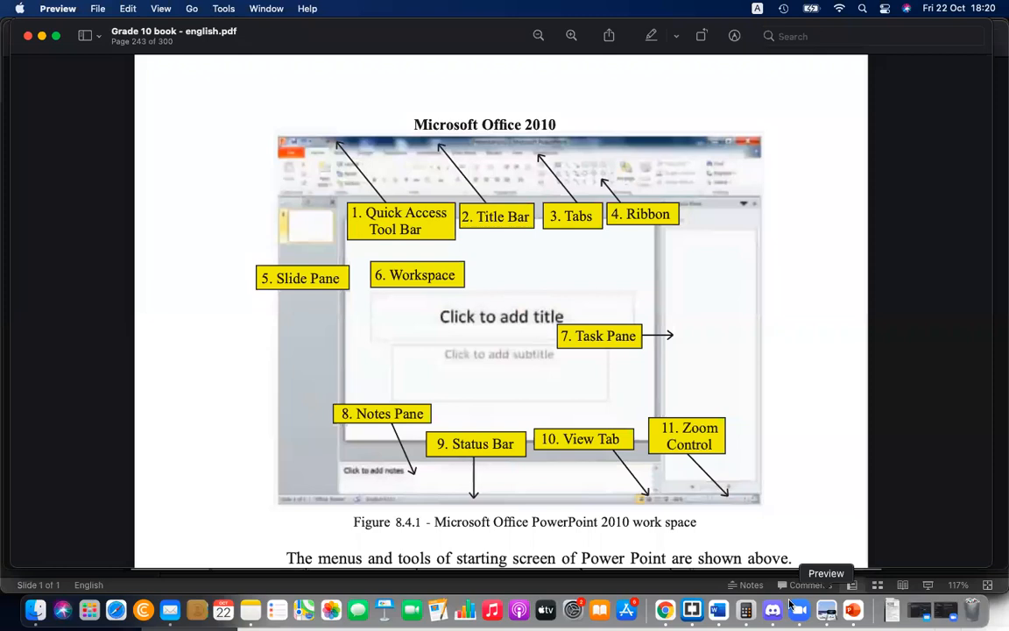
pyautogui.click(666, 607)
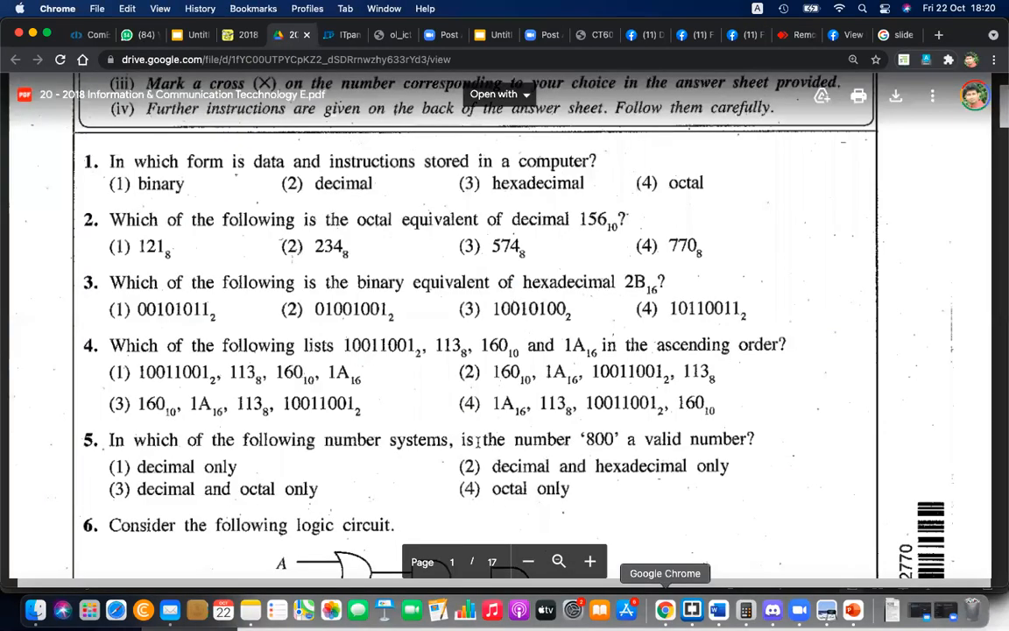
pyautogui.press('super+shift+4')
pyautogui.moveTo(74, 144); pyautogui.dragTo(741, 207)
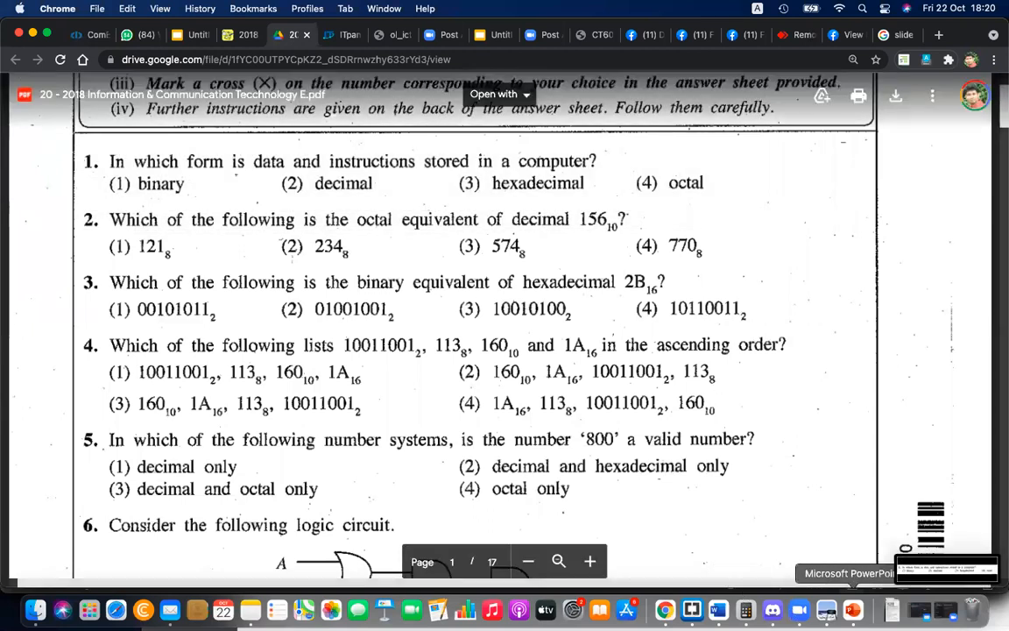
# Return to PowerPoint and insert the picture Screenshot 2021-10-22 at 18.20.47.png from the Desktop folder
pyautogui.click(854, 615)
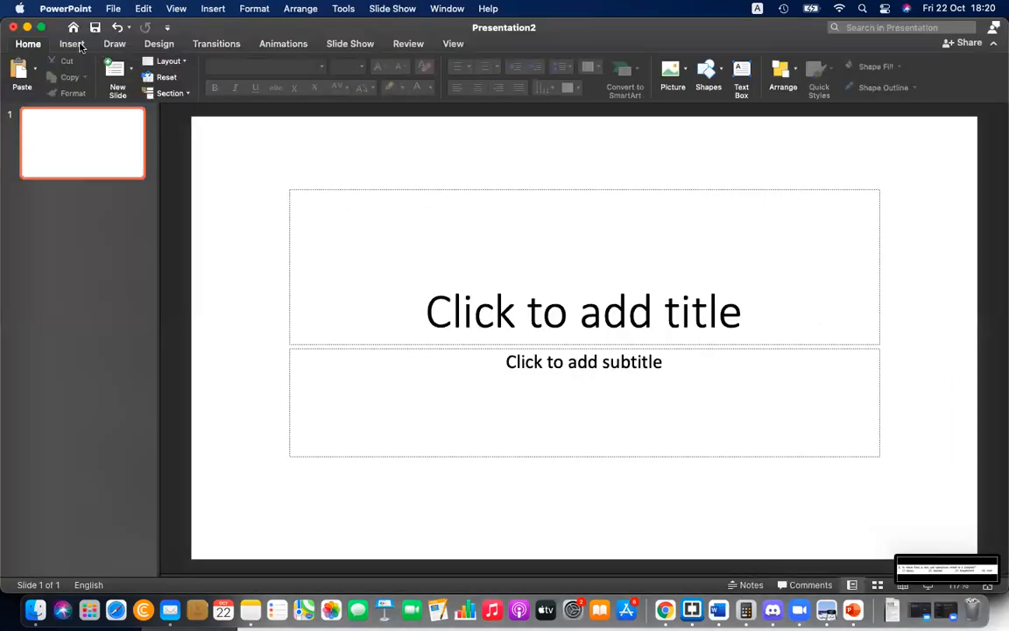
pyautogui.click(75, 43)
pyautogui.click(112, 79)
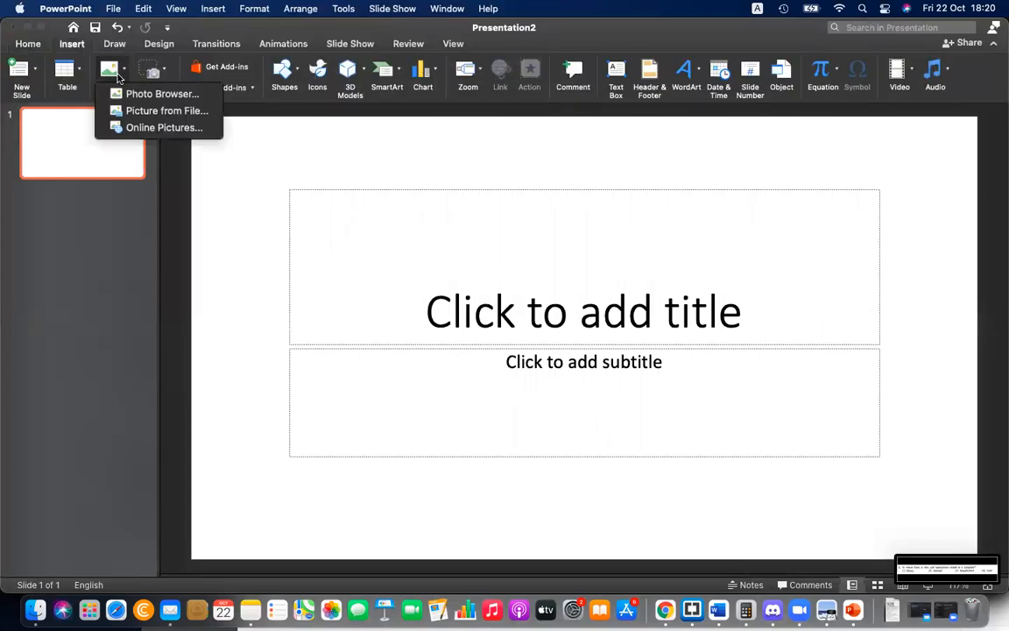
pyautogui.click(140, 112)
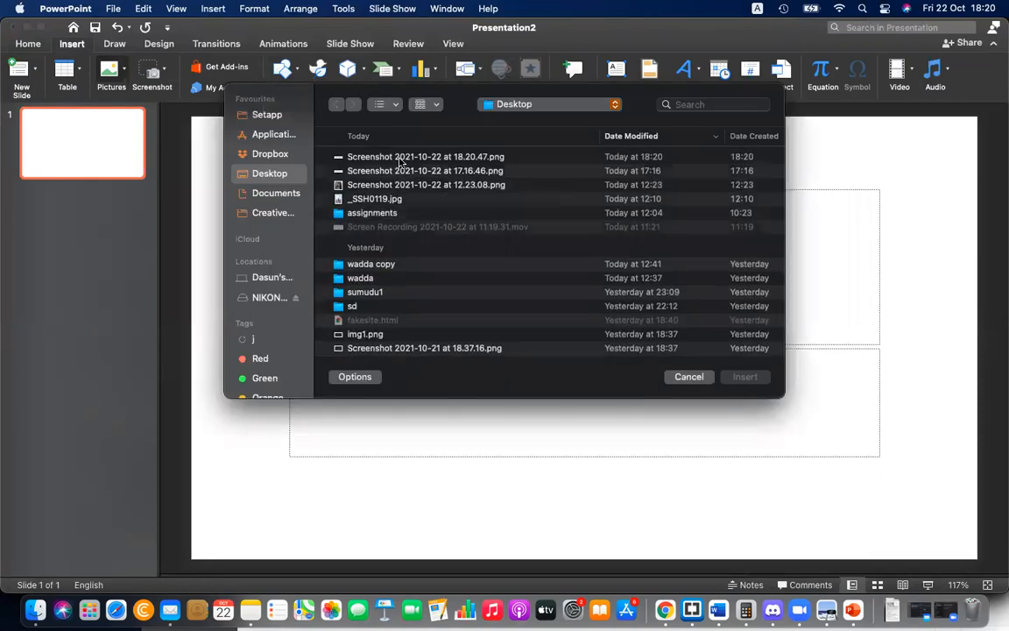
pyautogui.doubleClick(400, 163)
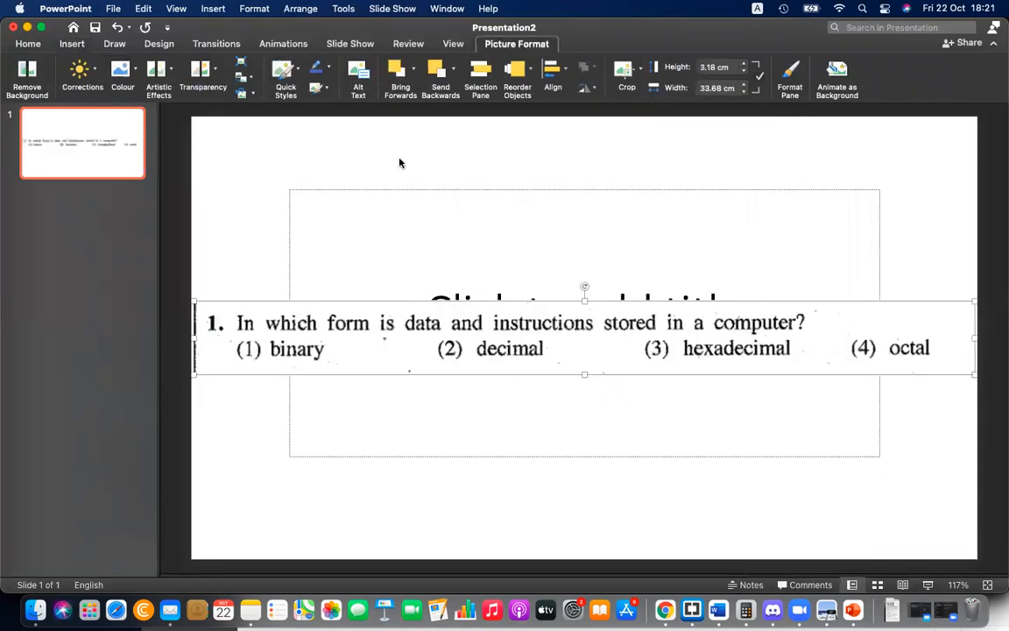
# Delete the empty title and subtitle placeholders and move the question picture higher on the slide
pyautogui.click(424, 182)
pyautogui.press('Delete')
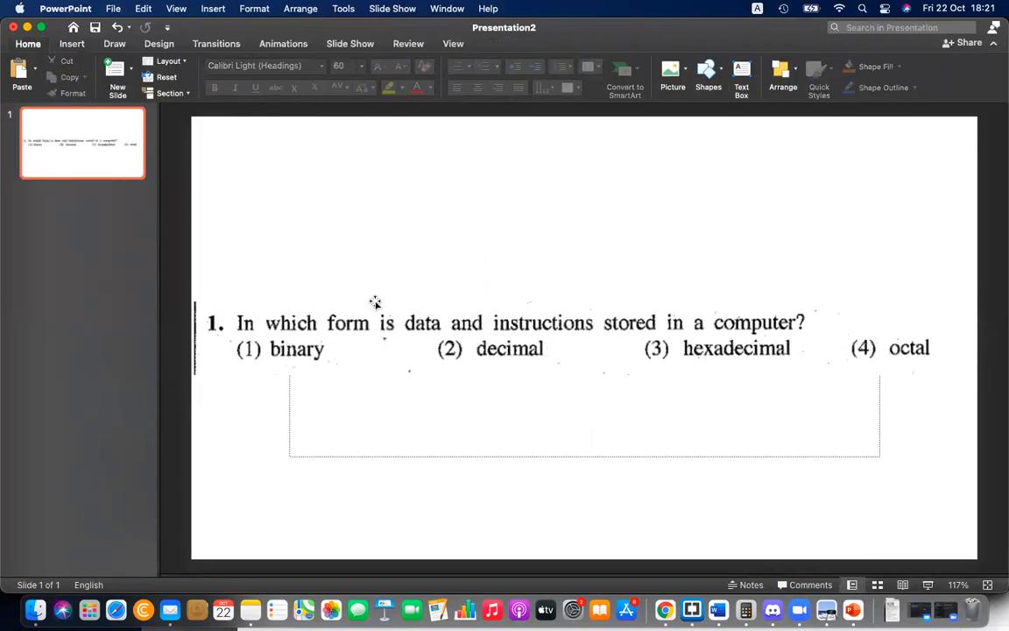
pyautogui.click(374, 454)
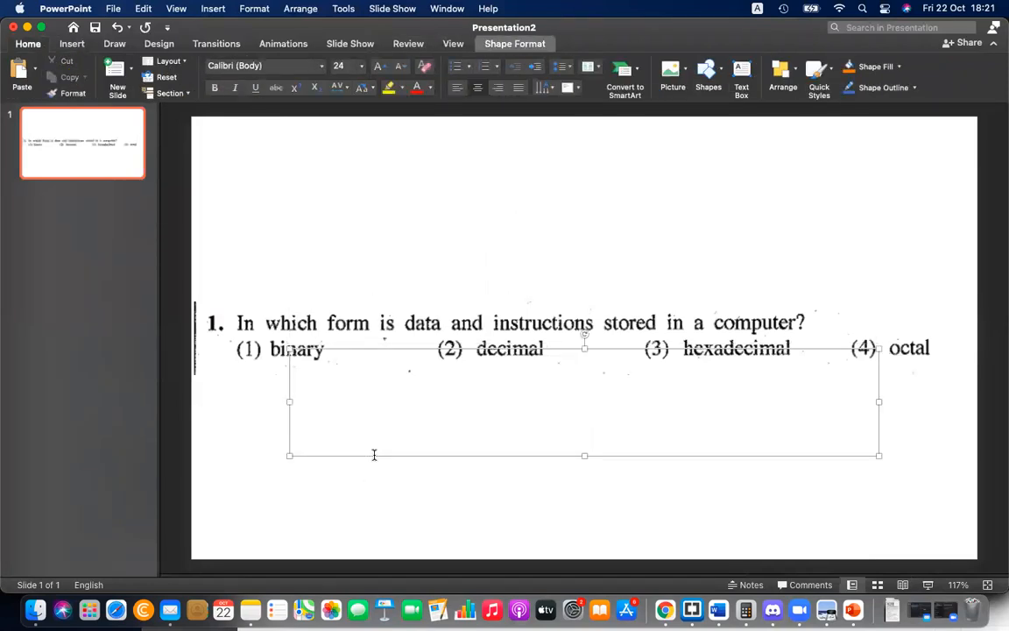
pyautogui.press('Escape')
pyautogui.press('Delete')
pyautogui.moveTo(446, 359); pyautogui.dragTo(445, 278)
pyautogui.click(478, 382)
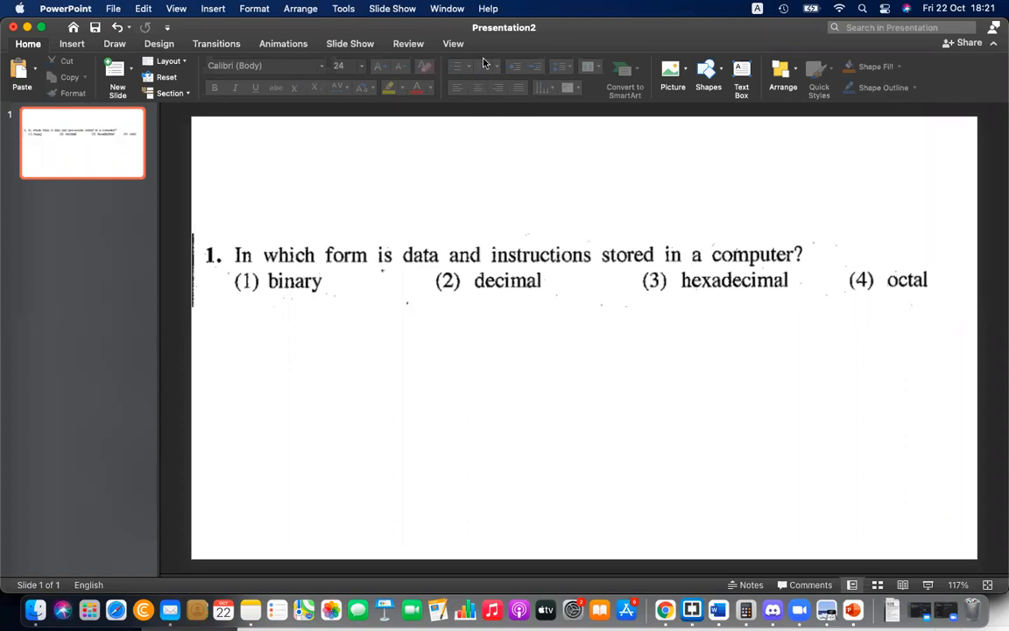
pyautogui.press('XF86AudioRaiseVolume')
# Draw a circle about 1.07 cm across over the (1) marker of the binary option and label it 1
pyautogui.click(74, 44)
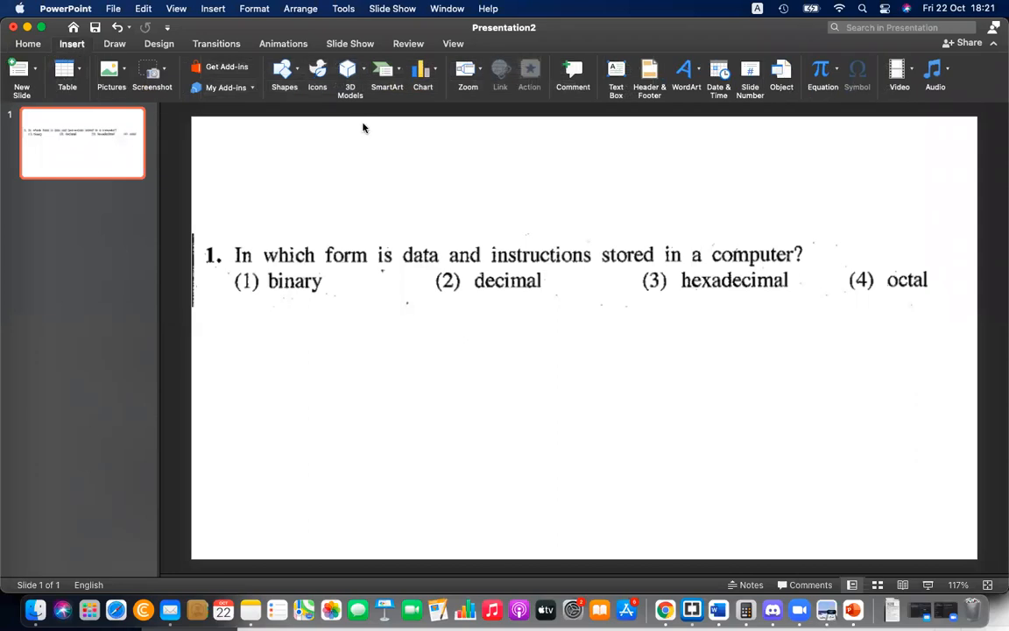
pyautogui.click(286, 70)
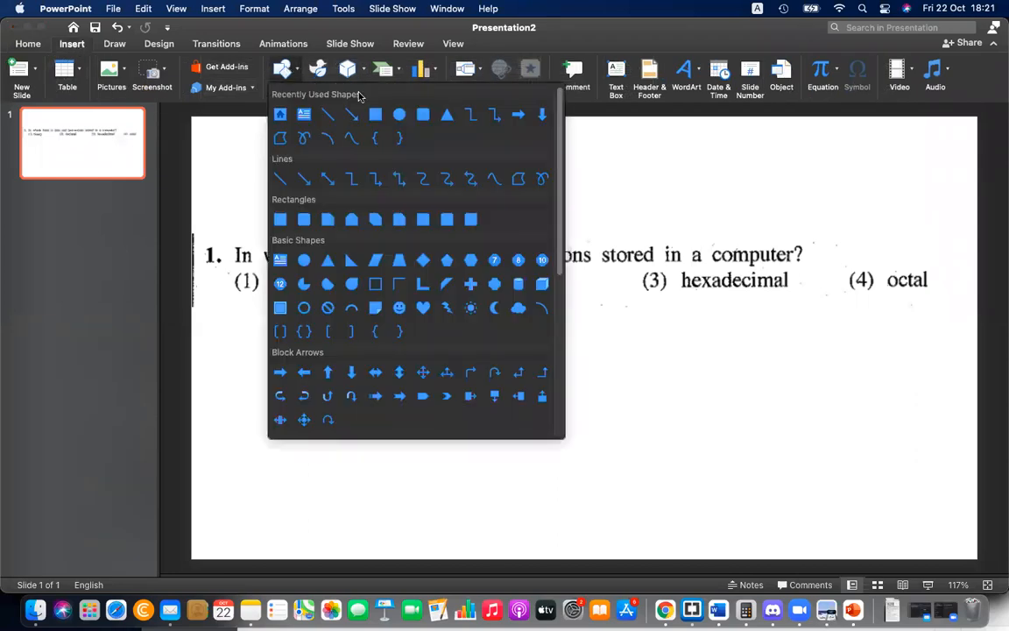
pyautogui.click(399, 115)
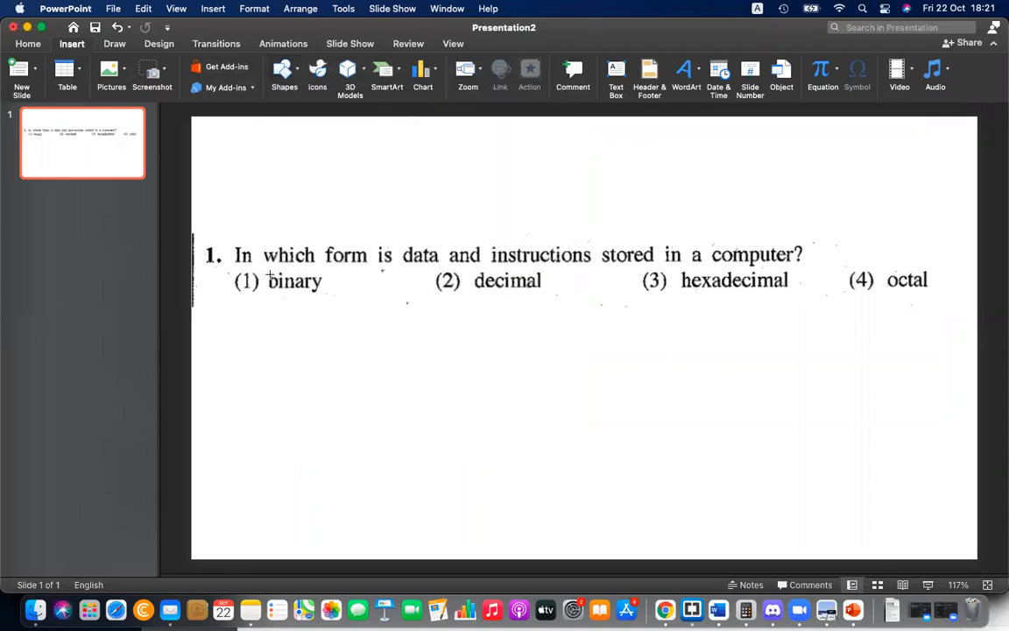
pyautogui.moveTo(234, 271); pyautogui.dragTo(258, 293)
pyautogui.rightClick(251, 280)
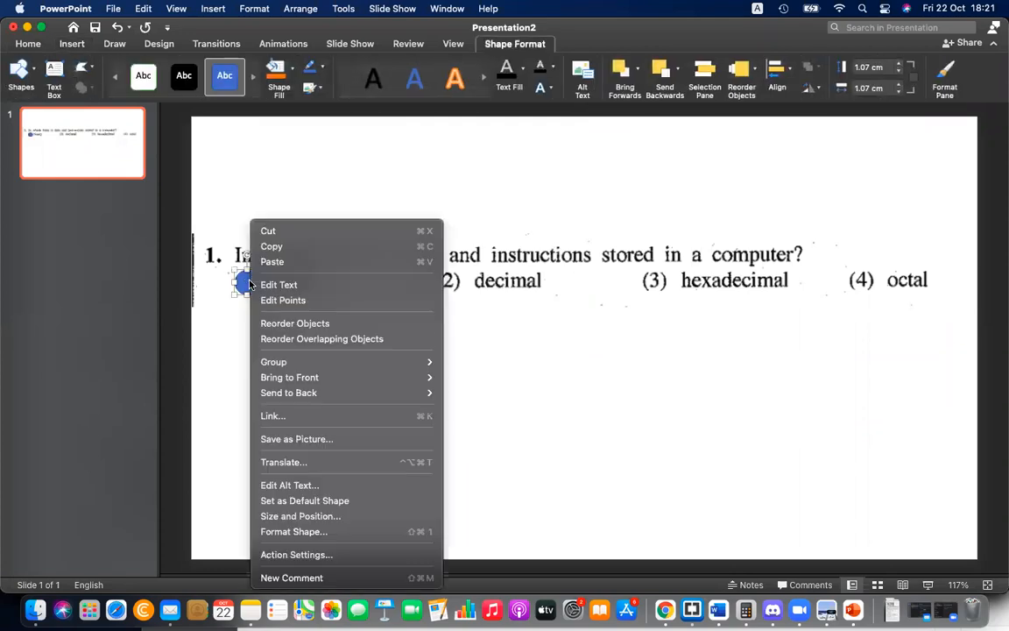
pyautogui.click(287, 291)
pyautogui.write('1')
pyautogui.click(273, 318)
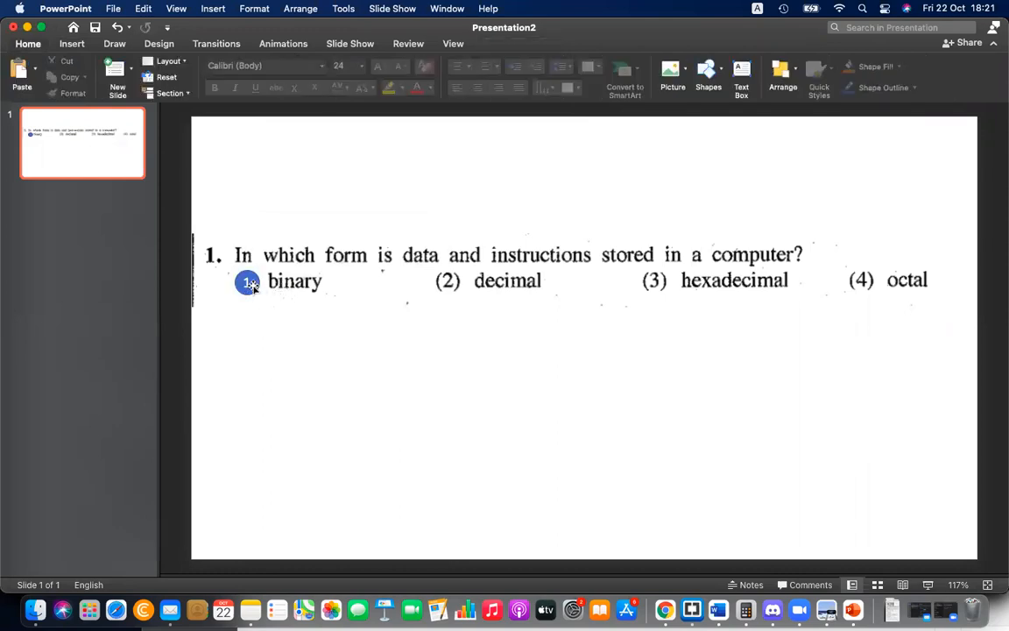
pyautogui.click(252, 285)
pyautogui.rightClick(252, 286)
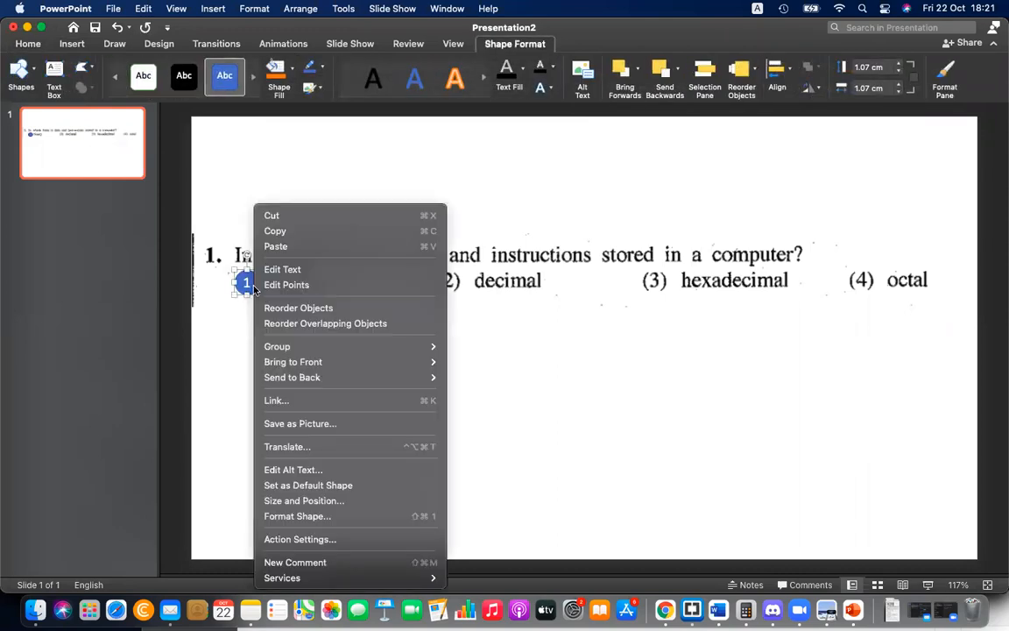
pyautogui.click(251, 295)
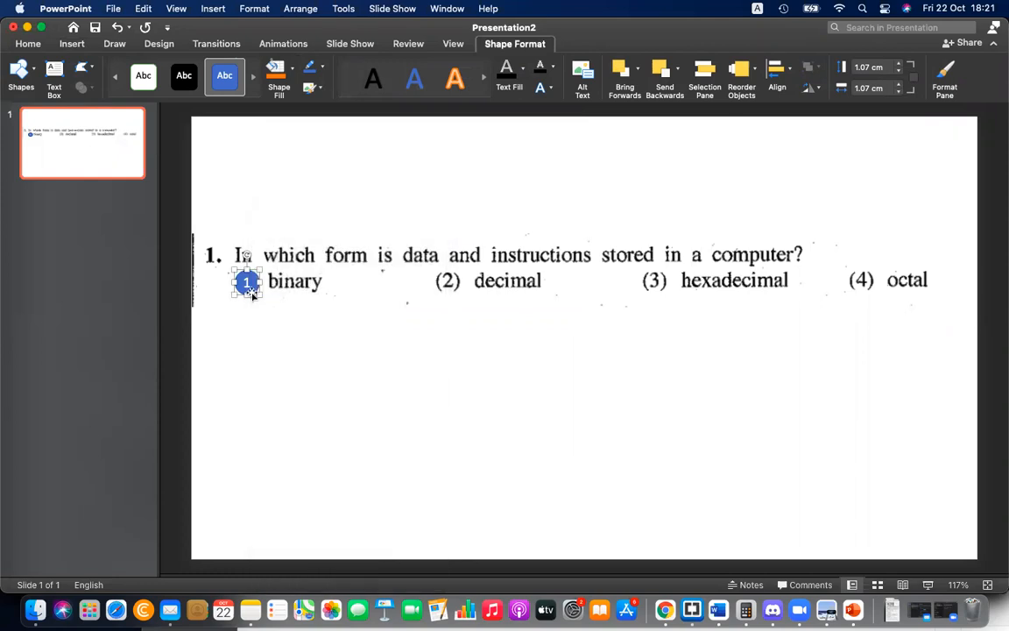
pyautogui.rightClick(251, 289)
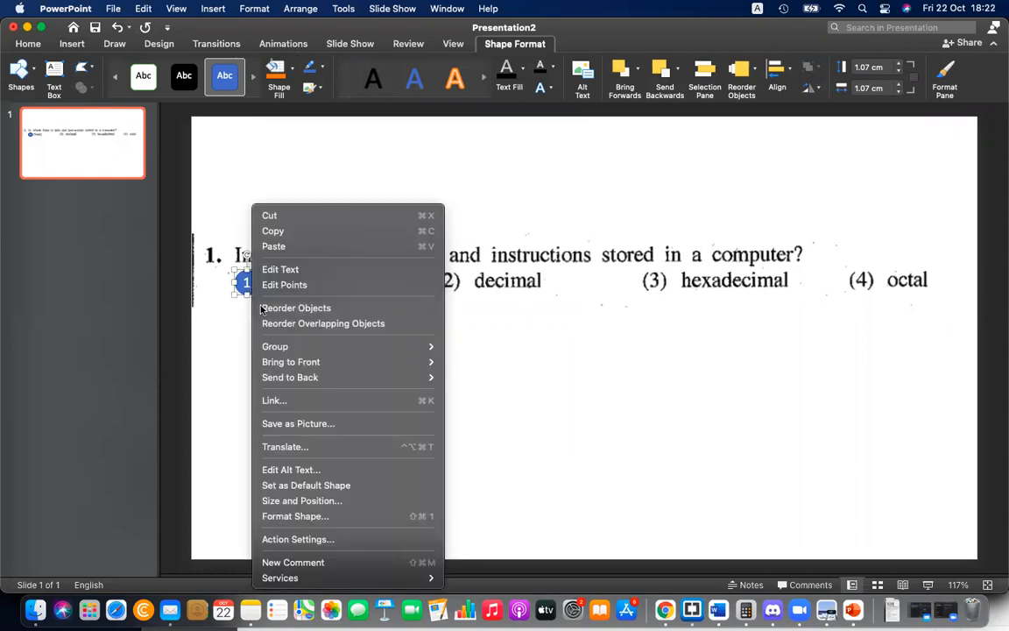
pyautogui.click(282, 400)
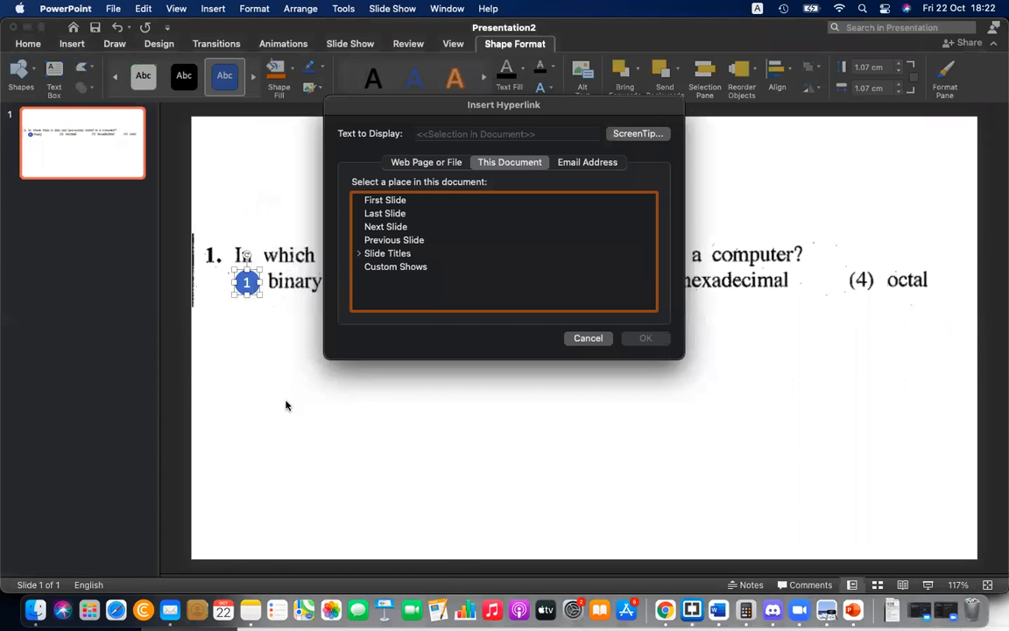
pyautogui.click(585, 338)
# Add two slides after the question slide and delete the title and content placeholders on slide 3
pyautogui.click(102, 165)
pyautogui.press('Return')
pyautogui.press('Return')
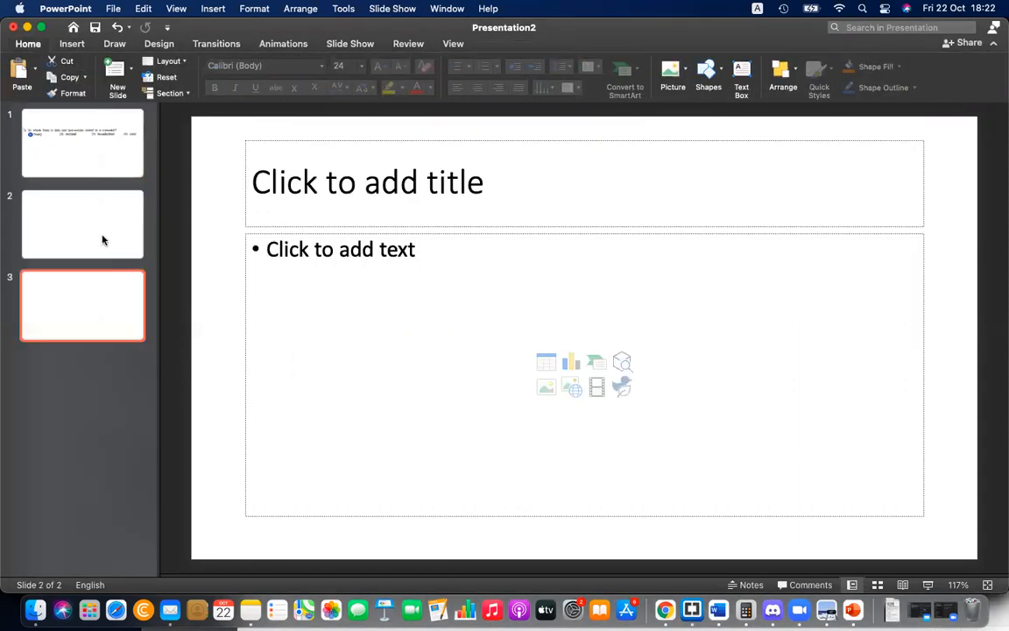
pyautogui.click(349, 140)
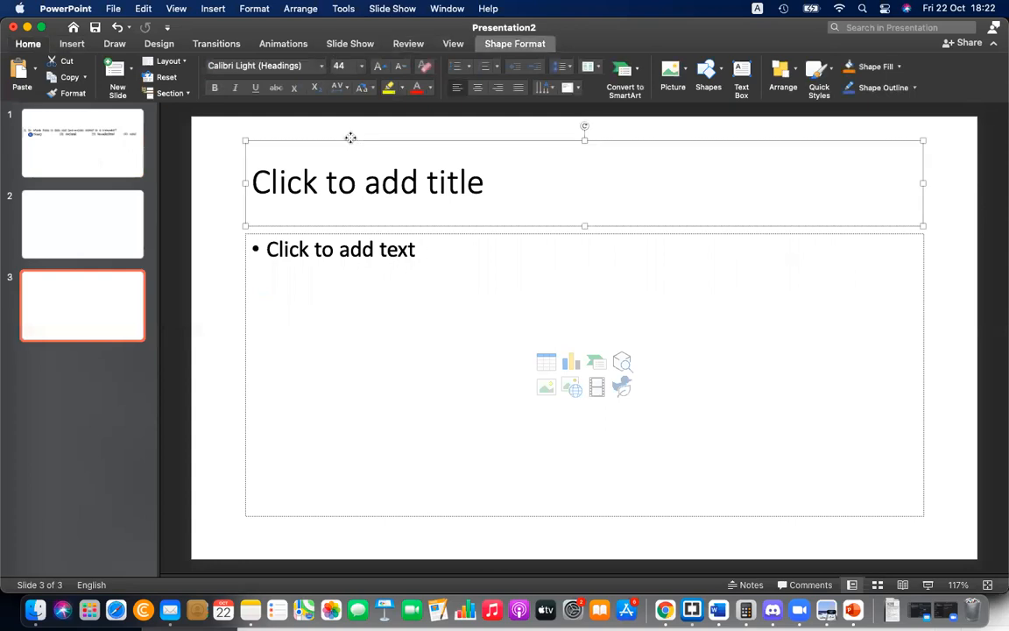
pyautogui.press('BackSpace')
pyautogui.click(401, 232)
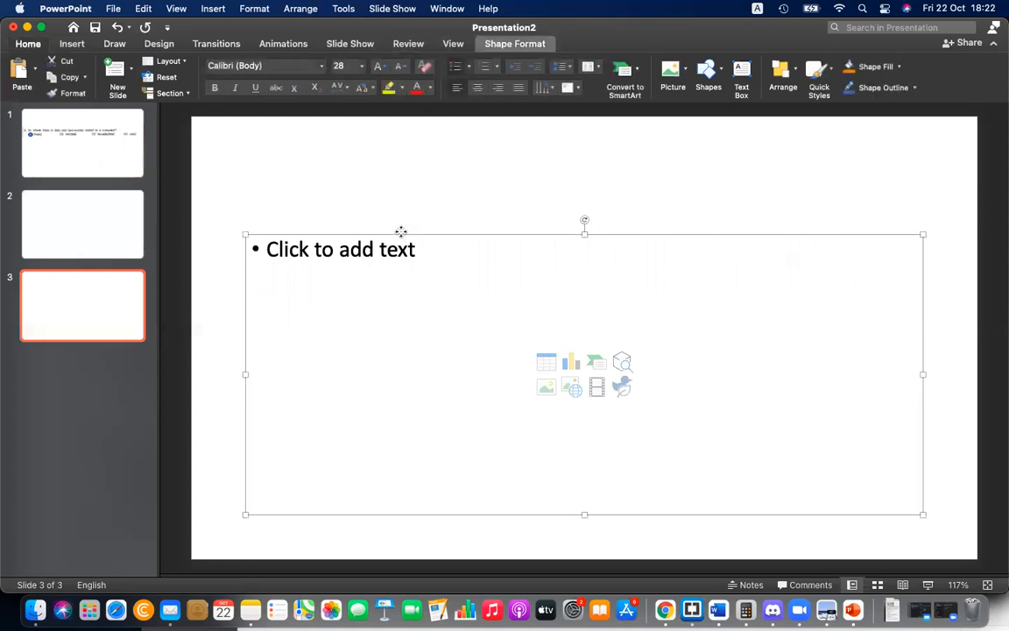
pyautogui.press('BackSpace')
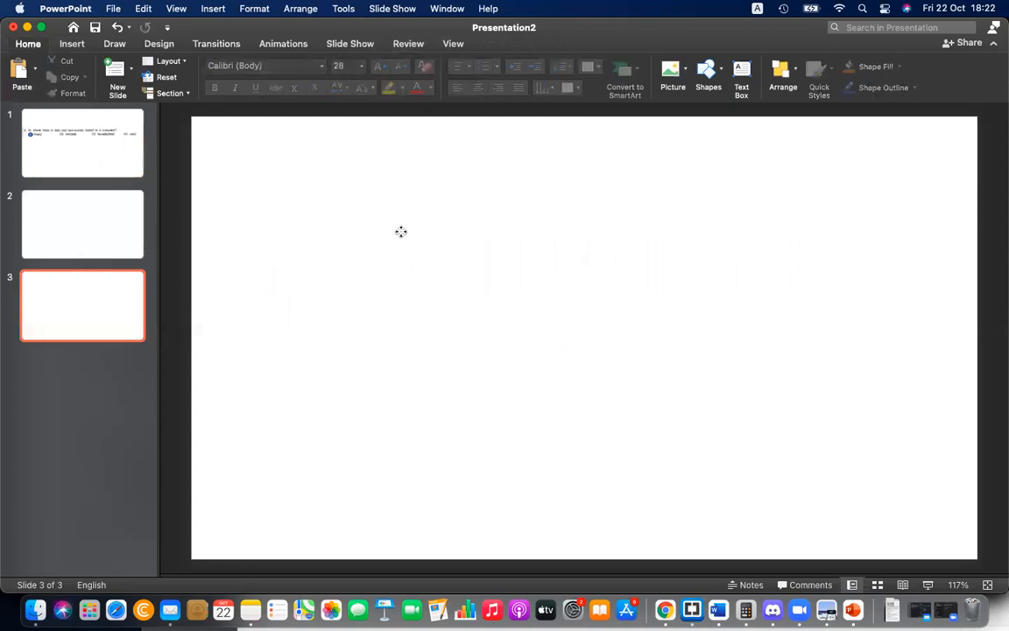
# Delete the title and content placeholders on slide 2
pyautogui.click(58, 256)
pyautogui.click(343, 140)
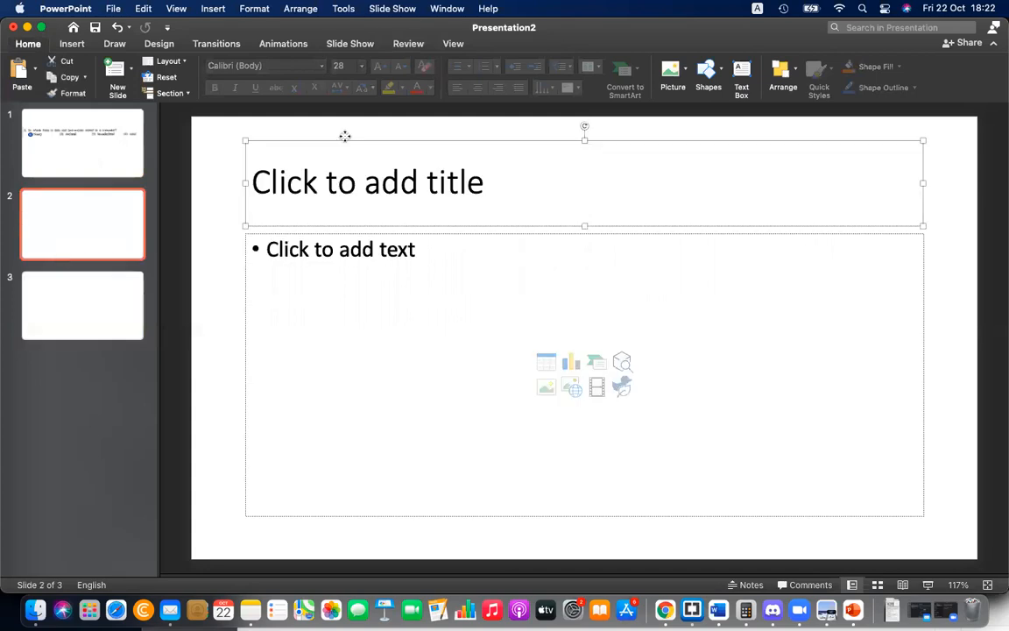
pyautogui.press('BackSpace')
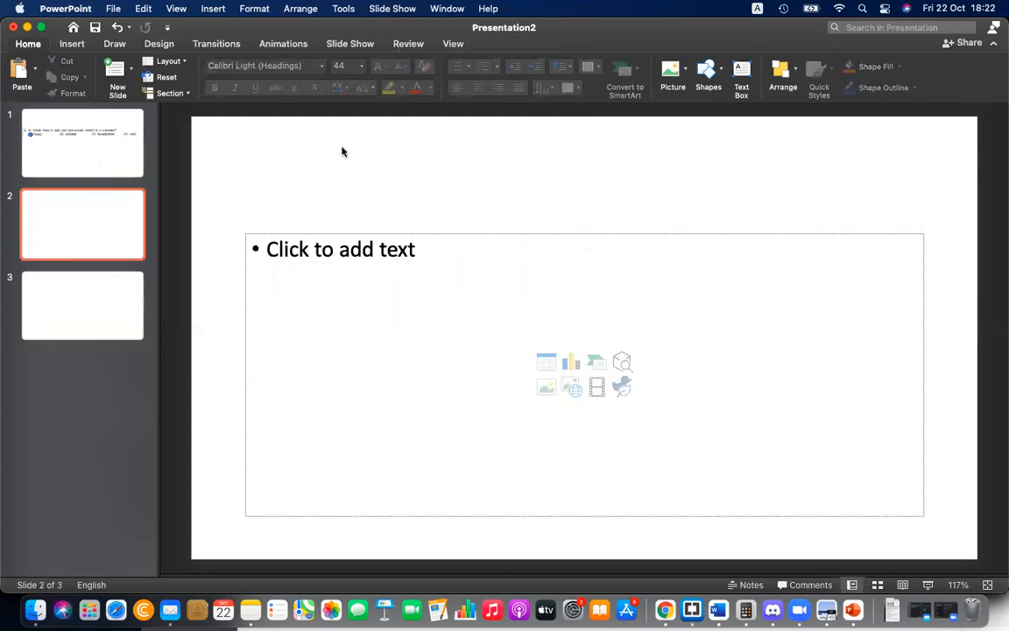
pyautogui.click(385, 235)
pyautogui.press('BackSpace')
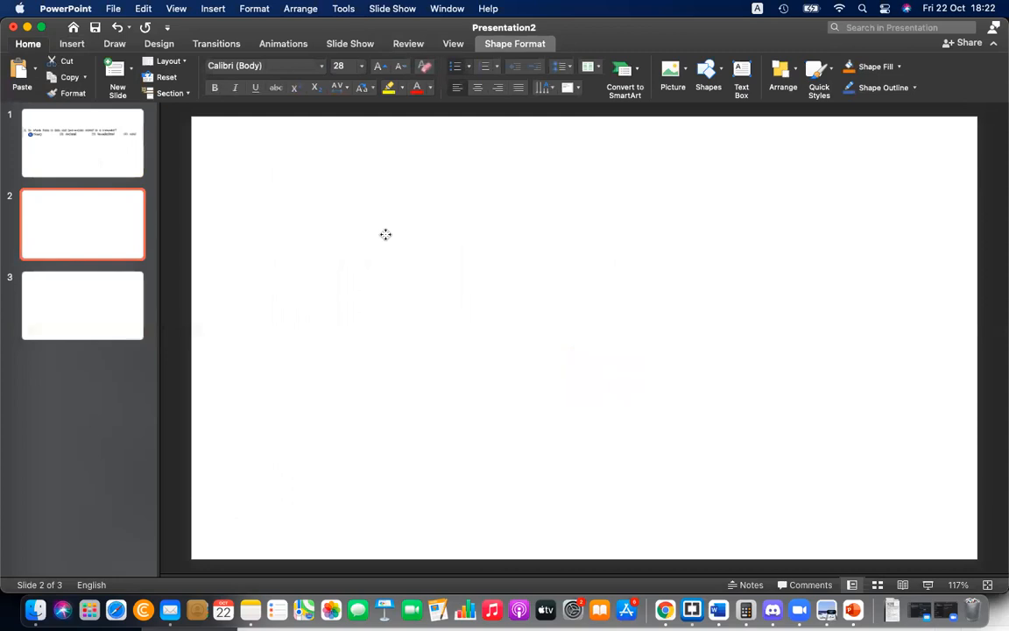
# Delete slides 2 and 3, leaving only the question slide
pyautogui.click(97, 314)
pyautogui.click(111, 243)
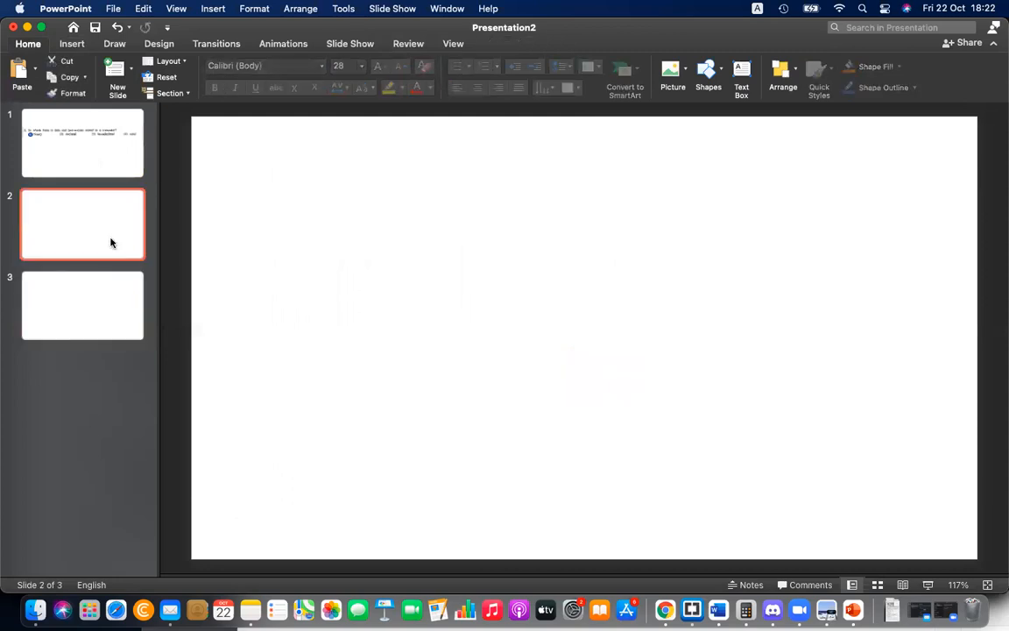
pyautogui.rightClick(110, 242)
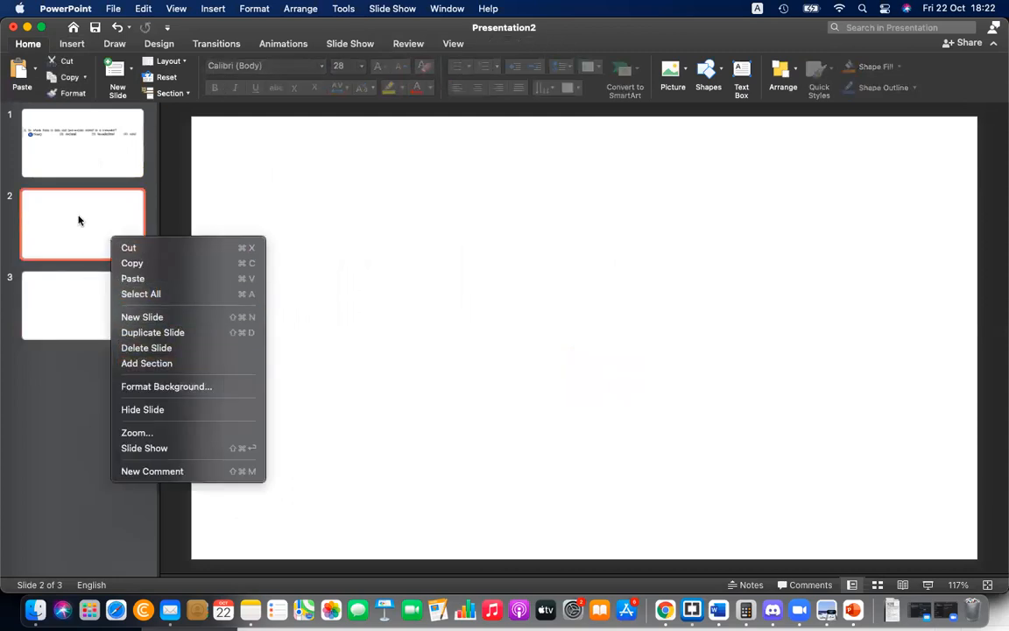
pyautogui.click(78, 219)
pyautogui.press('BackSpace')
pyautogui.press('BackSpace')
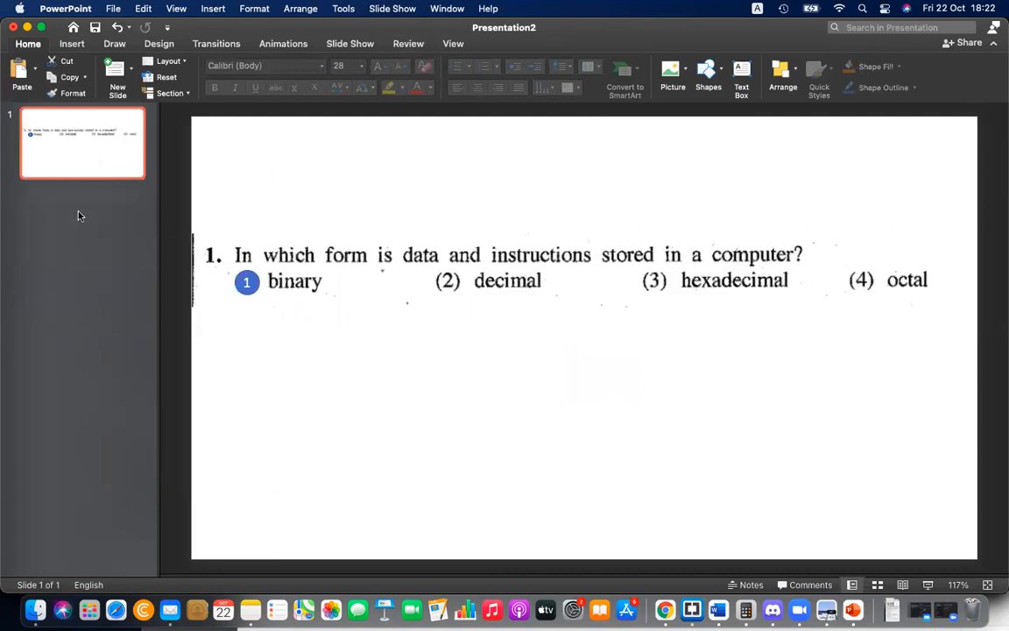
# Add two slides with the Blank layout after the question slide and select slide 2
pyautogui.click(74, 44)
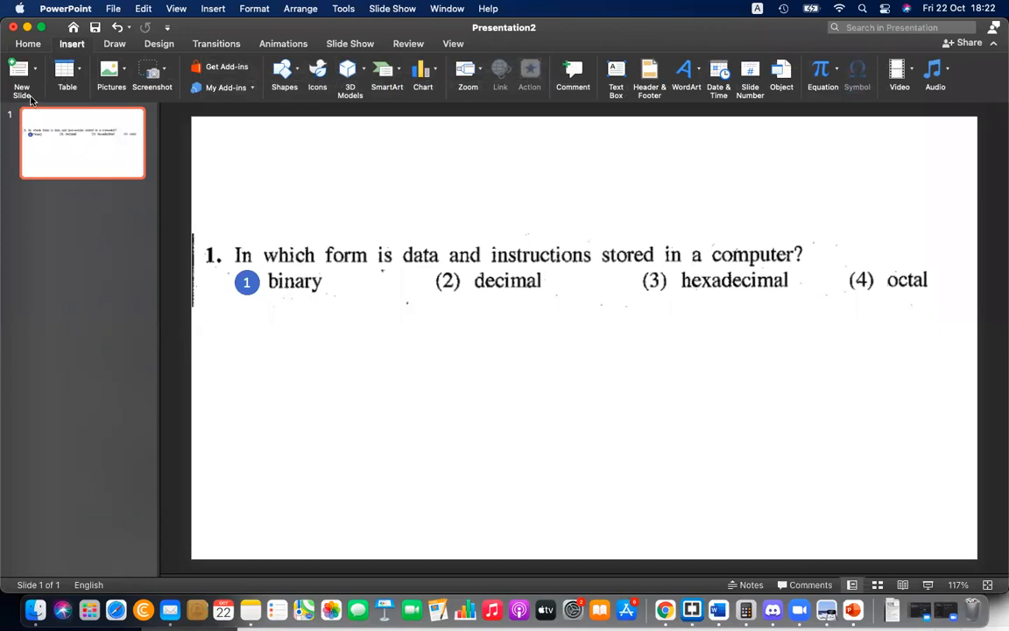
pyautogui.click(36, 67)
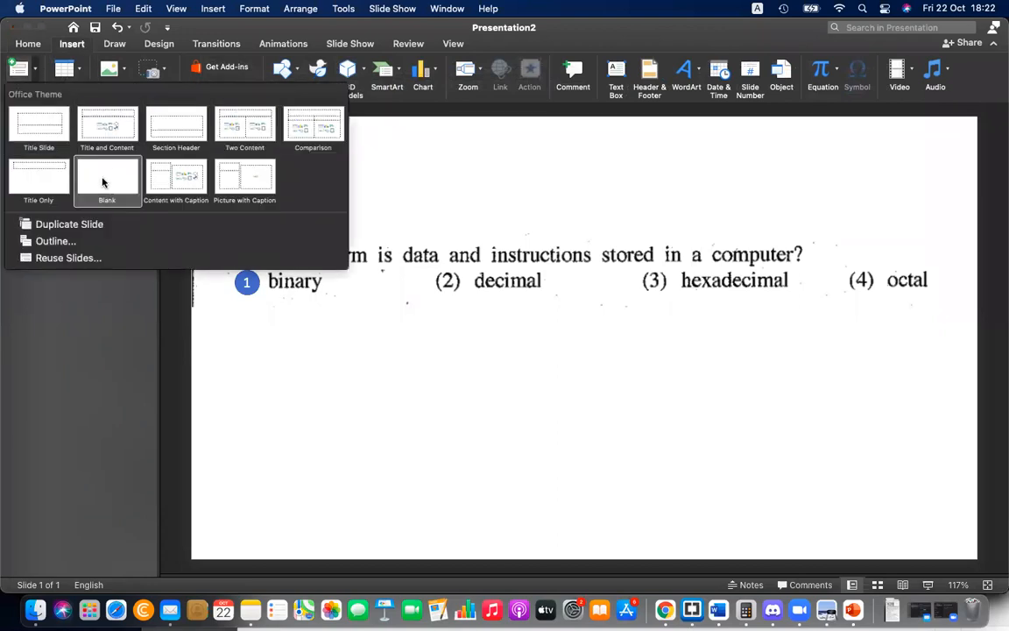
pyautogui.click(106, 331)
pyautogui.click(106, 331)
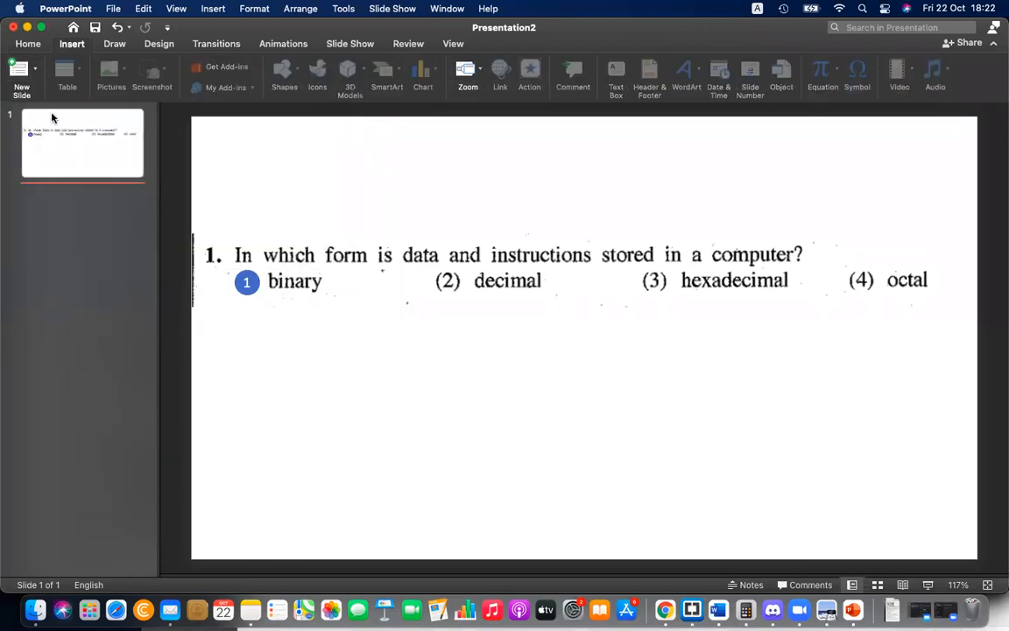
pyautogui.click(37, 69)
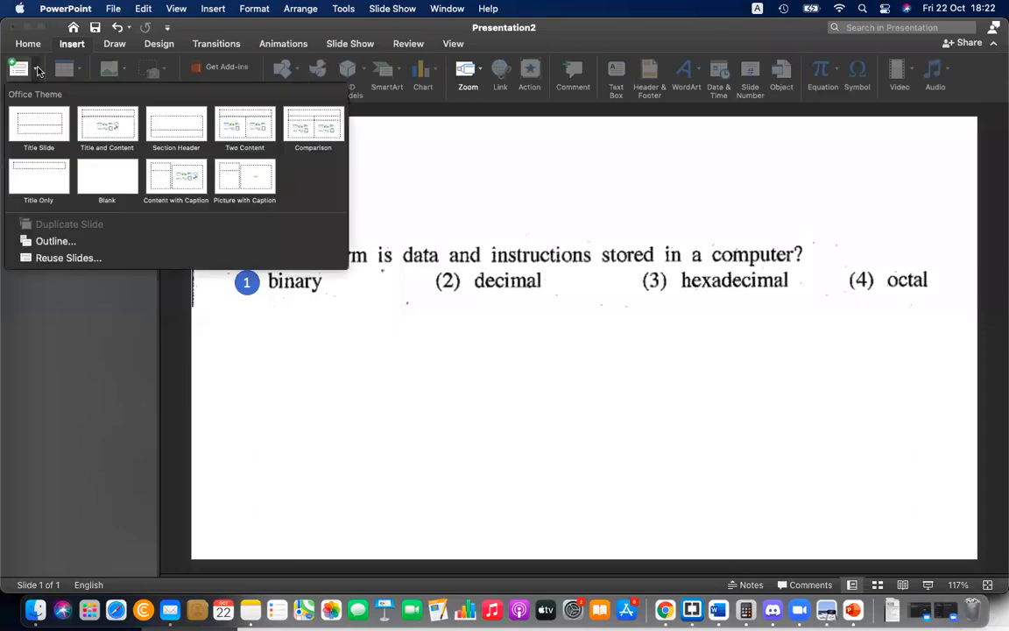
pyautogui.click(107, 190)
pyautogui.click(37, 72)
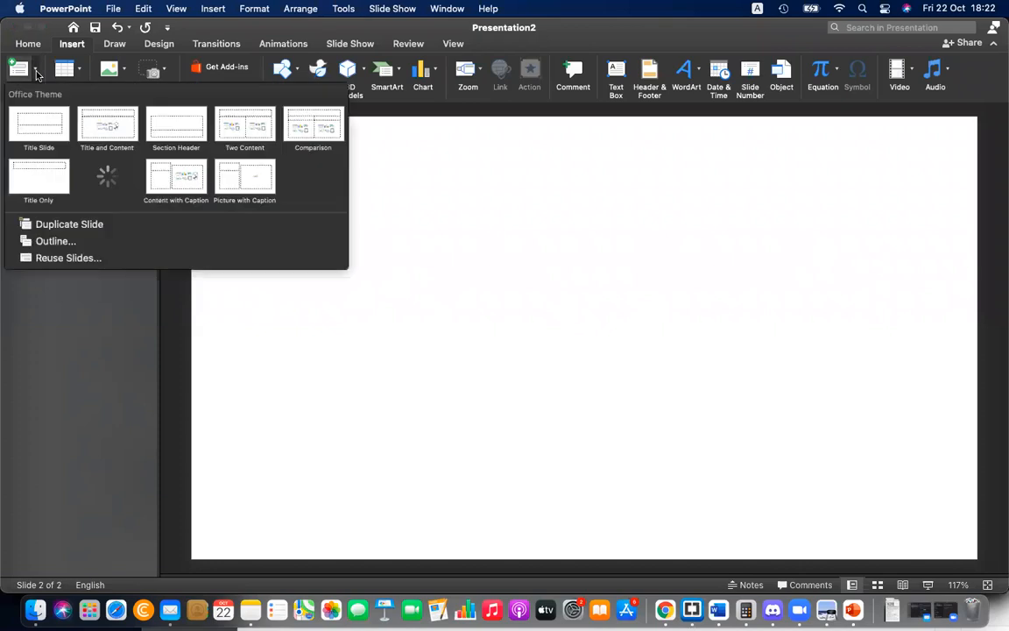
pyautogui.click(109, 164)
pyautogui.click(99, 214)
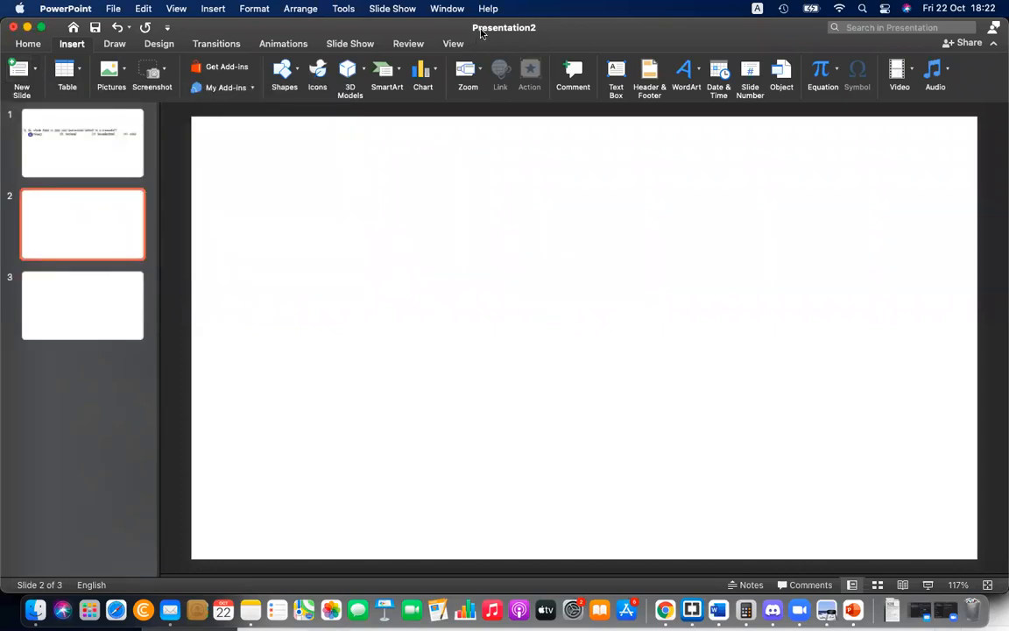
# Switch to the open Google Images tab in Chrome and search for "correct gif animated"
pyautogui.click(666, 610)
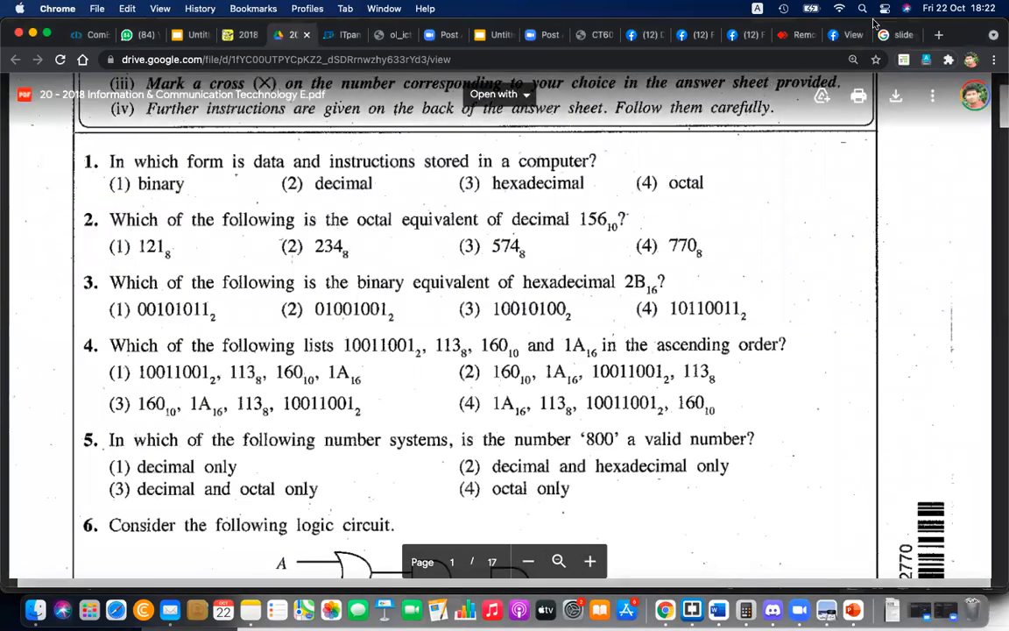
pyautogui.click(894, 35)
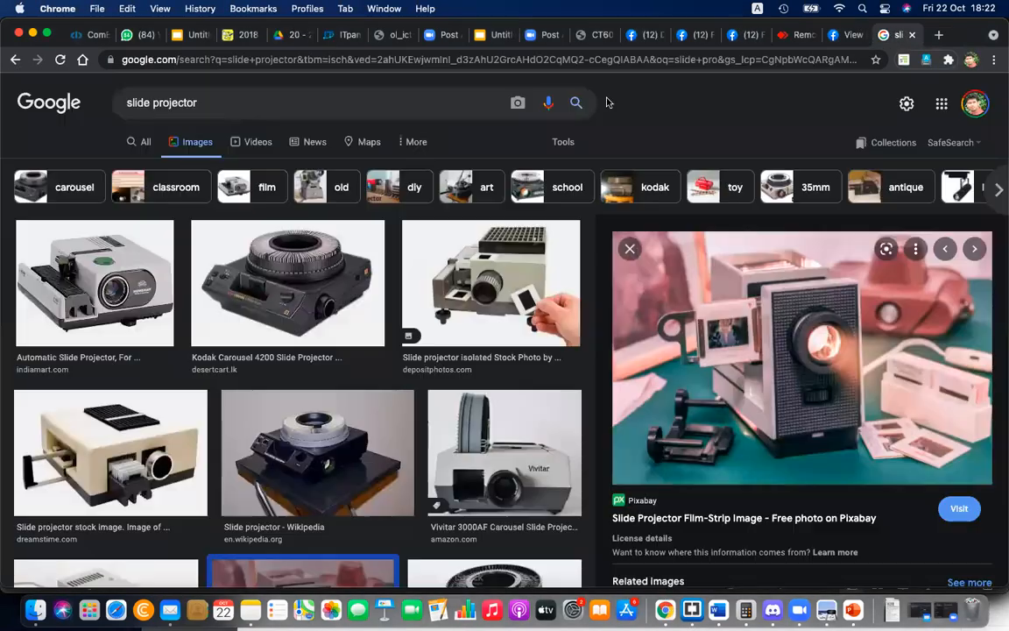
pyautogui.click(267, 109)
pyautogui.write('coorec')
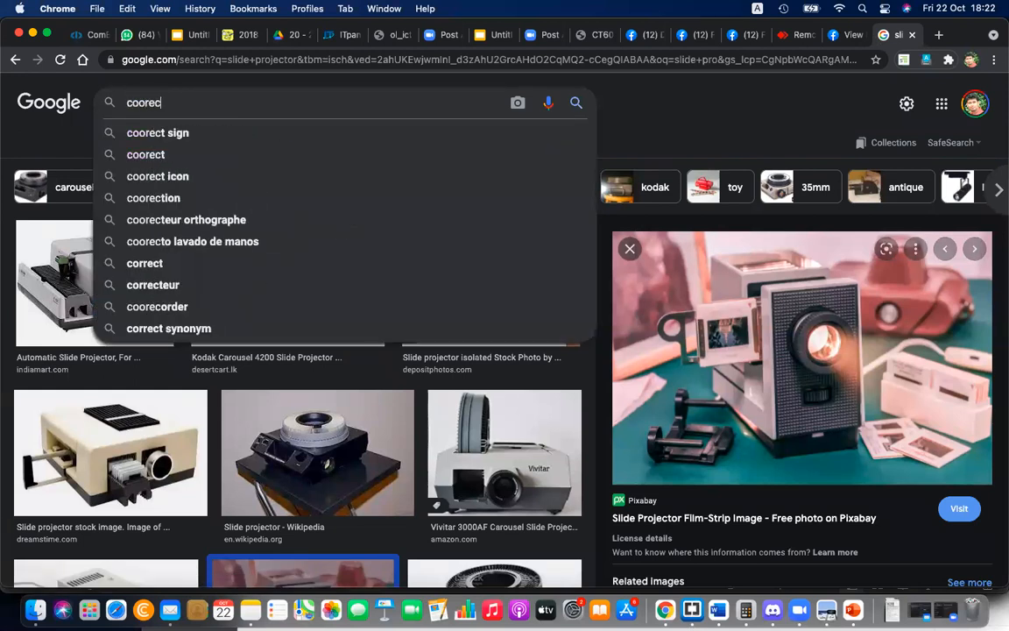
pyautogui.press('BackSpace')
pyautogui.press('BackSpace')
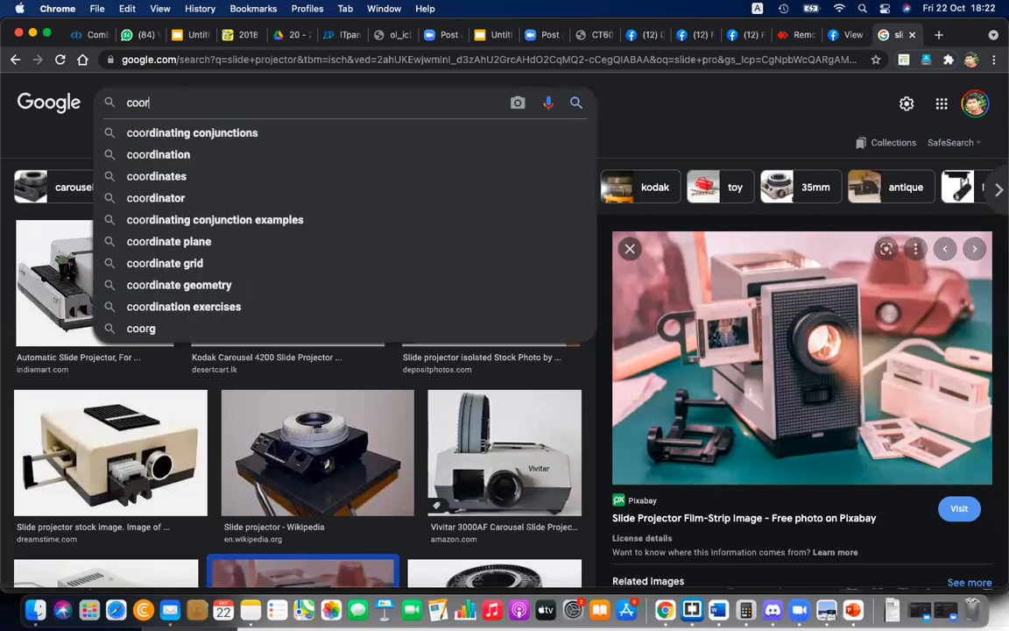
pyautogui.write('ect gif animaed')
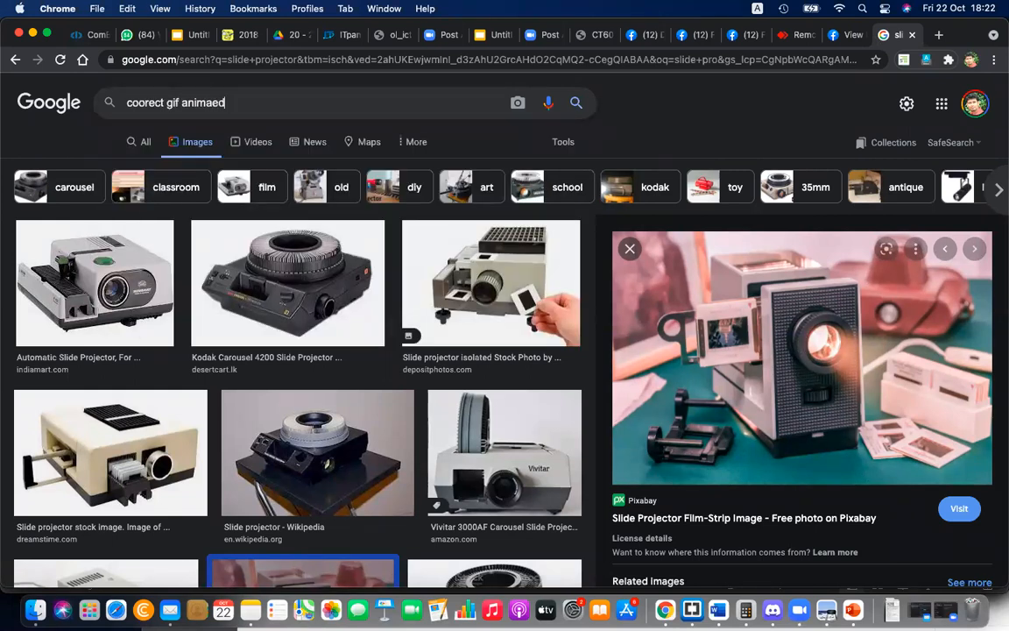
pyautogui.press('Return')
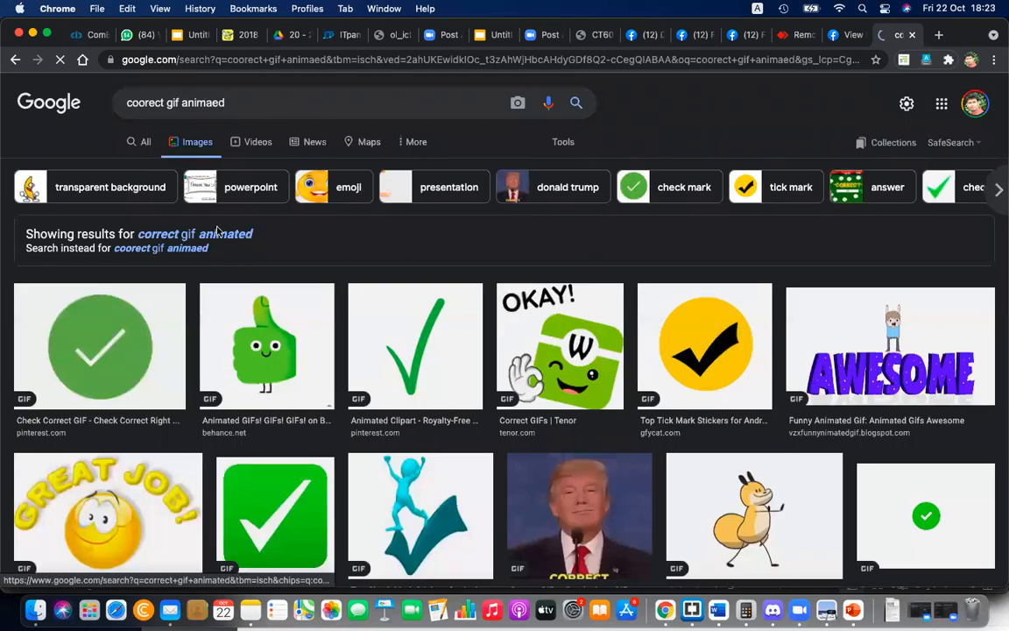
pyautogui.click(217, 231)
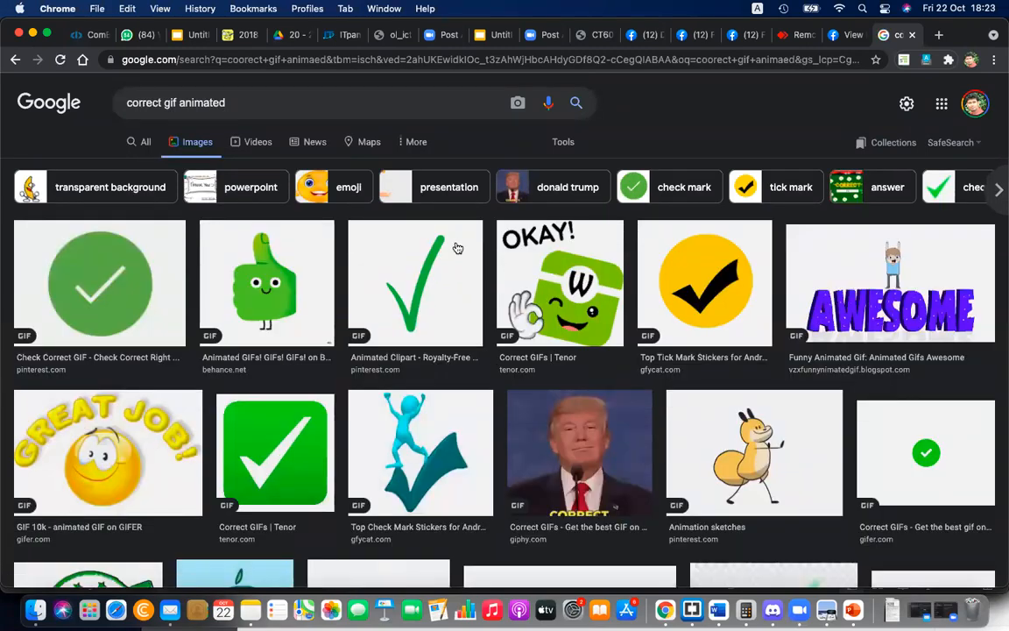
# Find the dancing fox "Animation sketches" GIF in the image results and copy the enlarged image
pyautogui.scroll(-3, 447, 385)
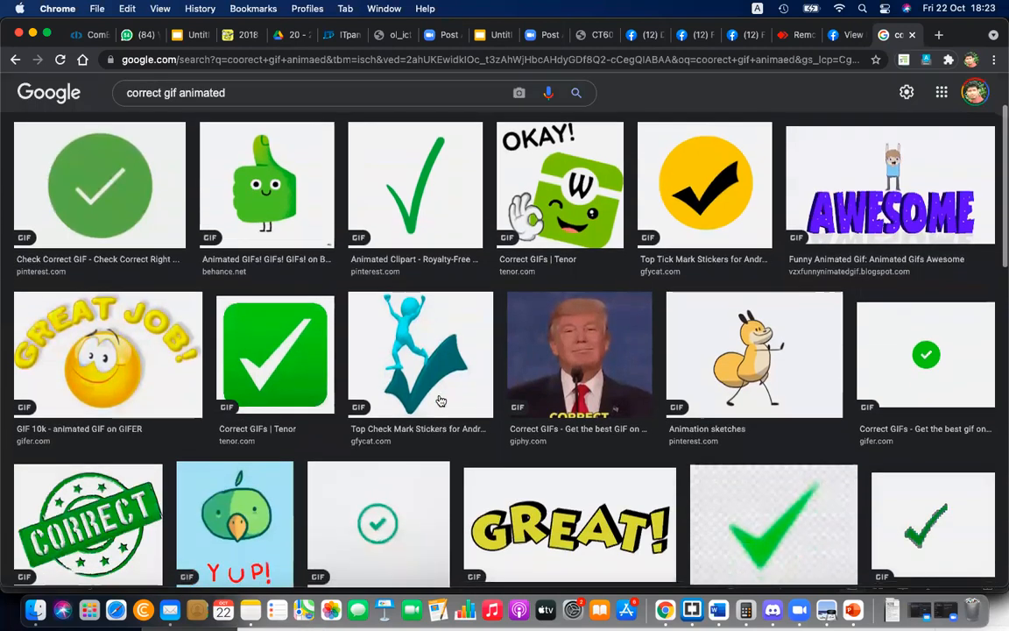
pyautogui.click(793, 339)
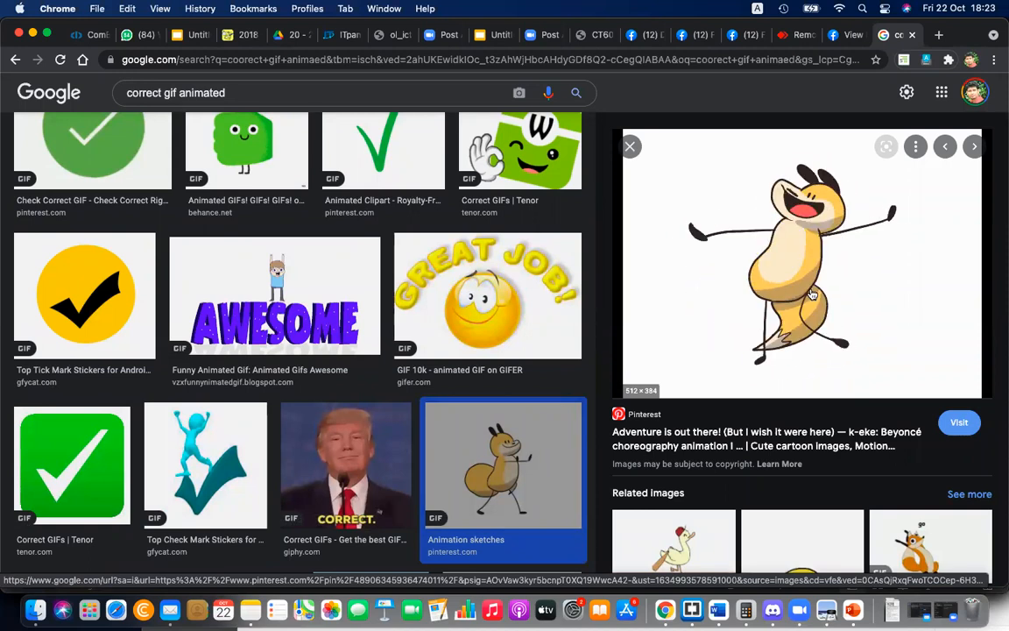
pyautogui.rightClick(800, 240)
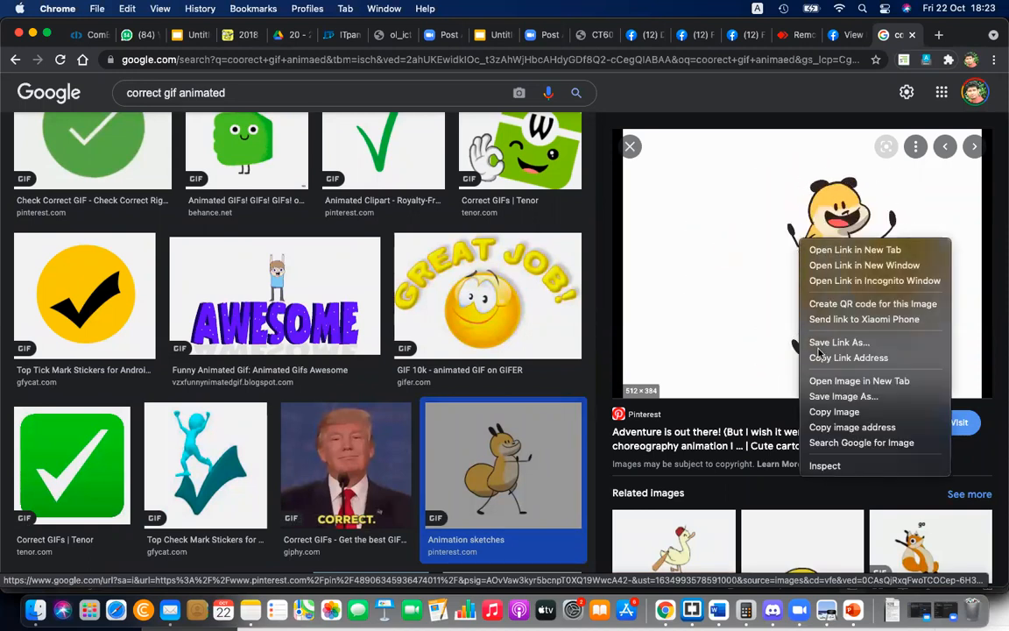
pyautogui.click(830, 411)
pyautogui.rightClick(788, 269)
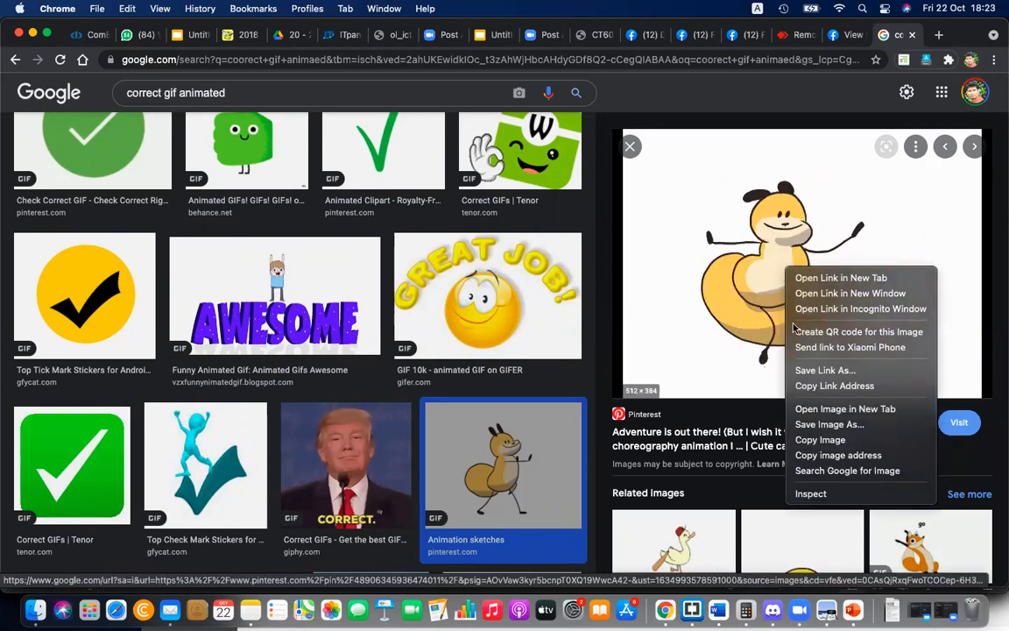
pyautogui.click(824, 440)
# Switch back to PowerPoint and paste the copied fox GIF onto blank slide 2
pyautogui.click(854, 609)
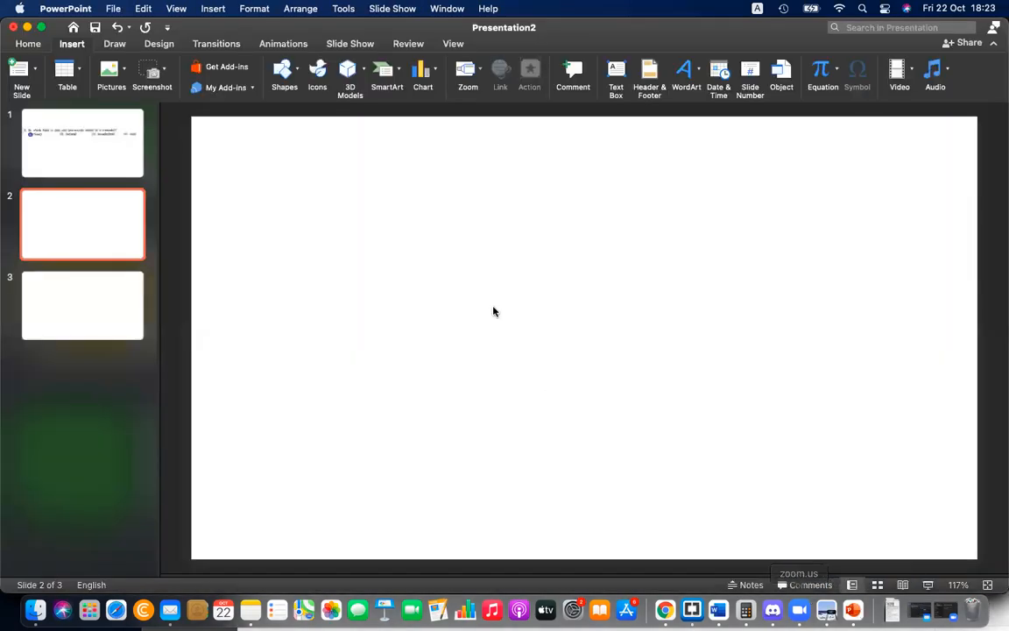
pyautogui.press('super+v')
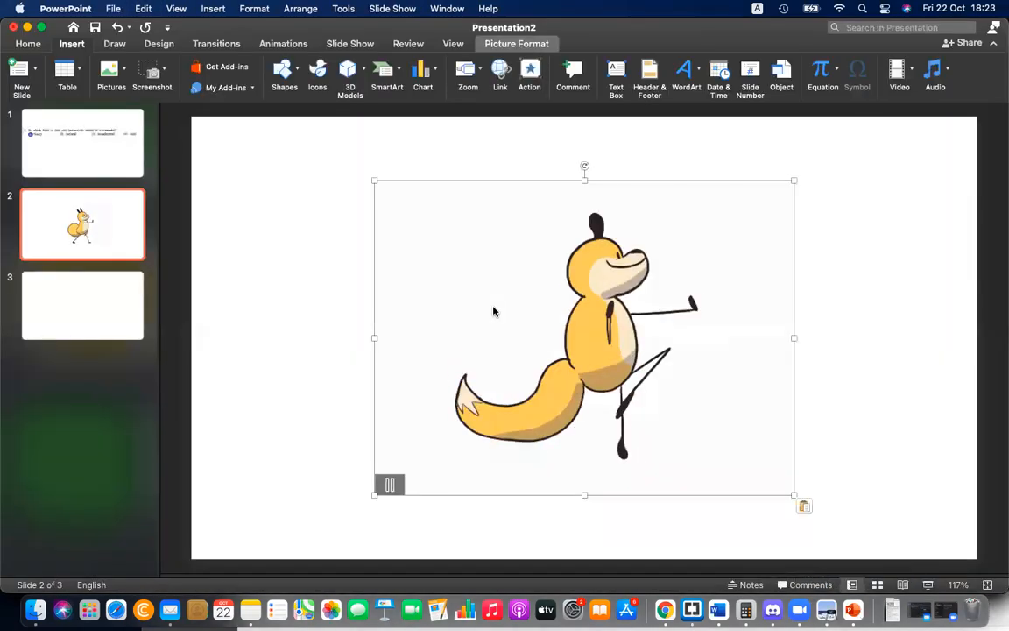
pyautogui.click(315, 268)
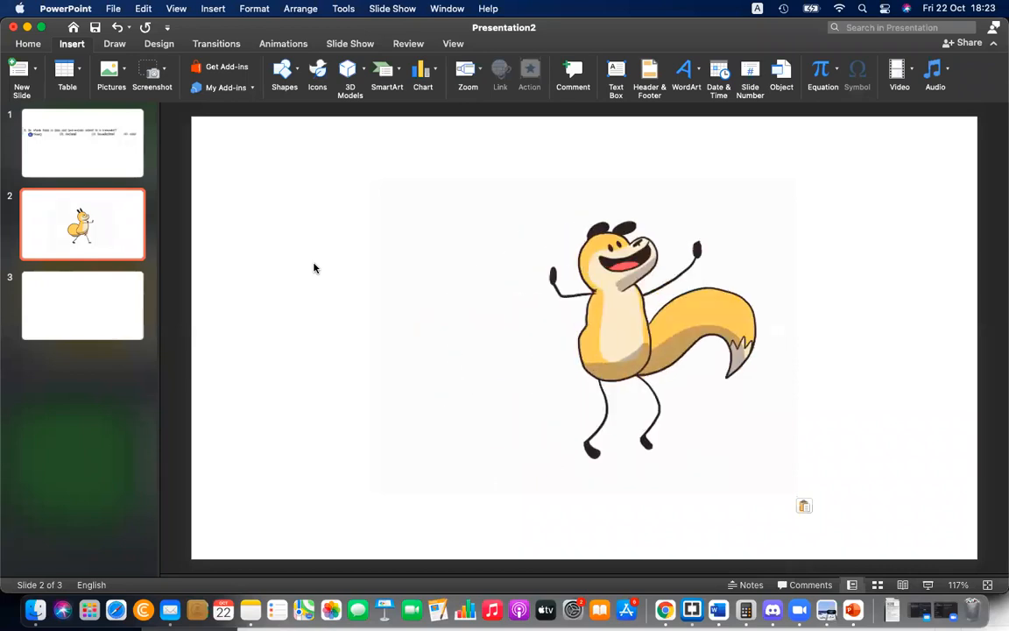
pyautogui.moveTo(687, 288)
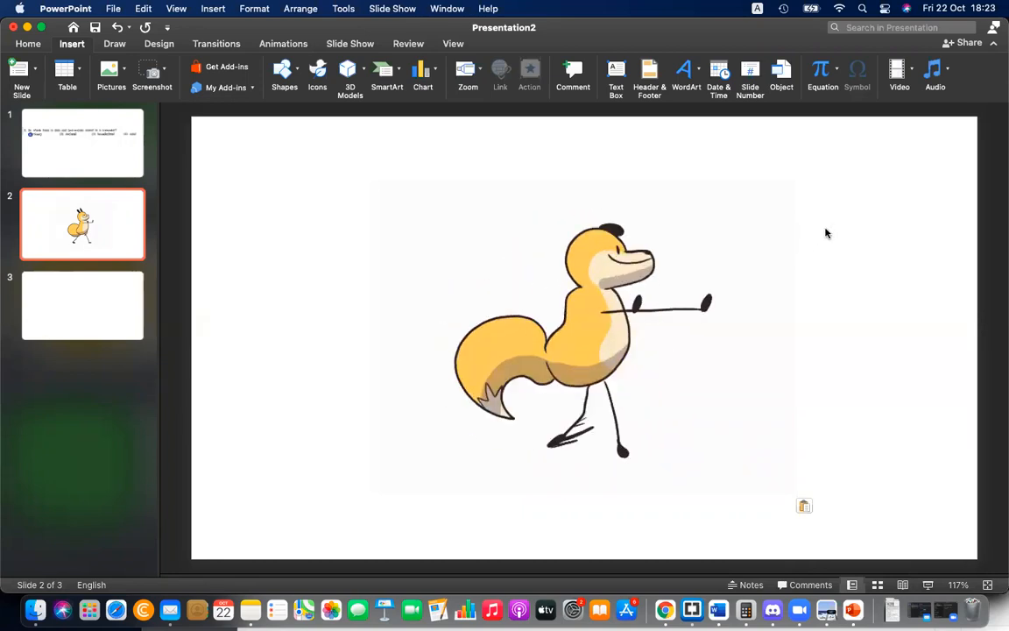
# Select blank slide 3, return to Chrome and search Google Images for "wrong gif animated"
pyautogui.click(92, 313)
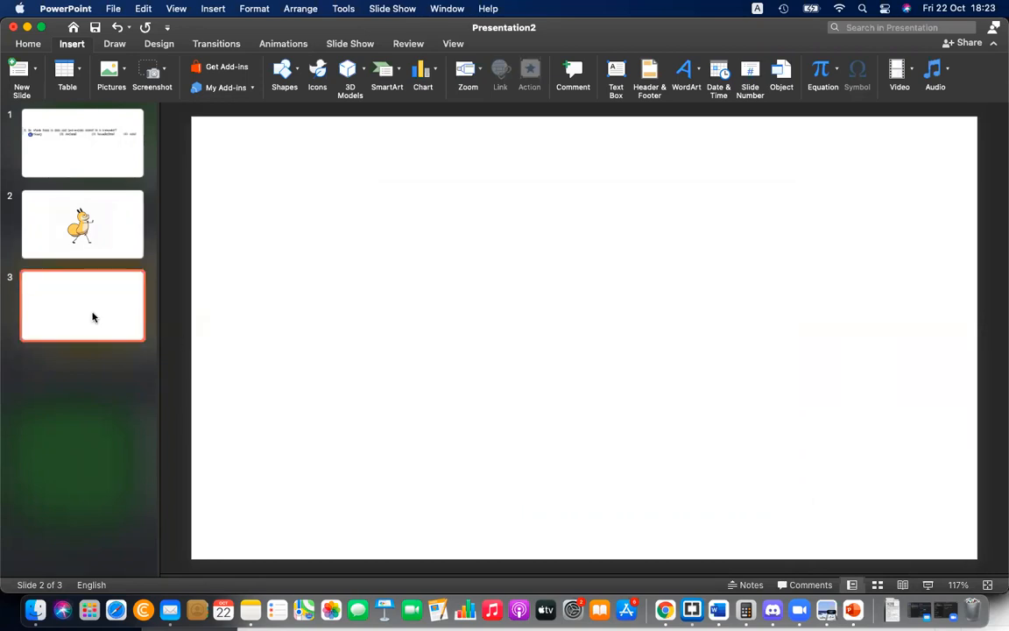
pyautogui.press('super+Tab')
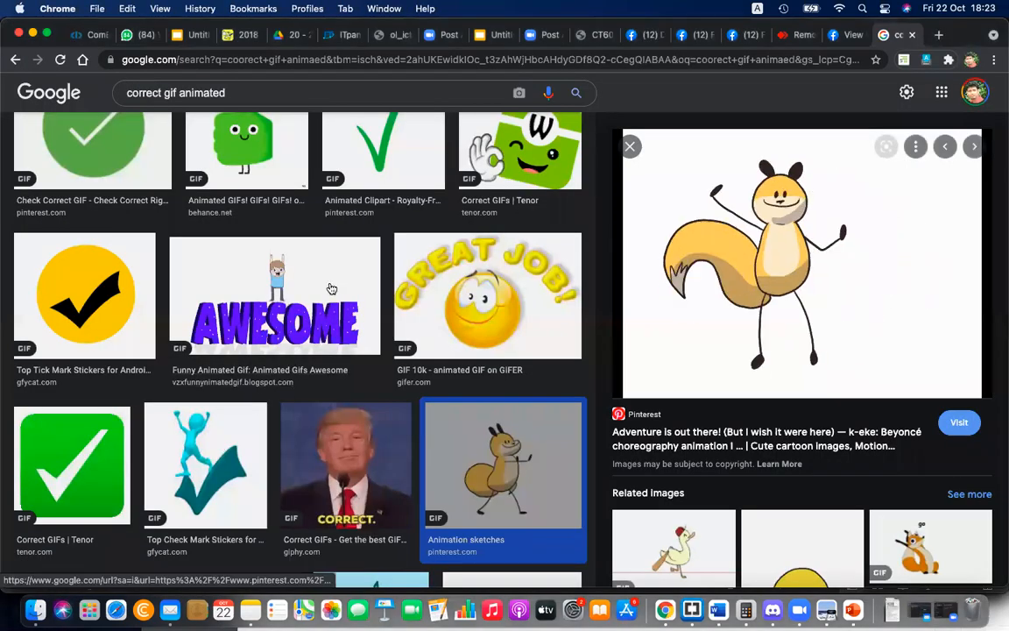
pyautogui.scroll(-2, 331, 289)
pyautogui.scroll(-5, 331, 289)
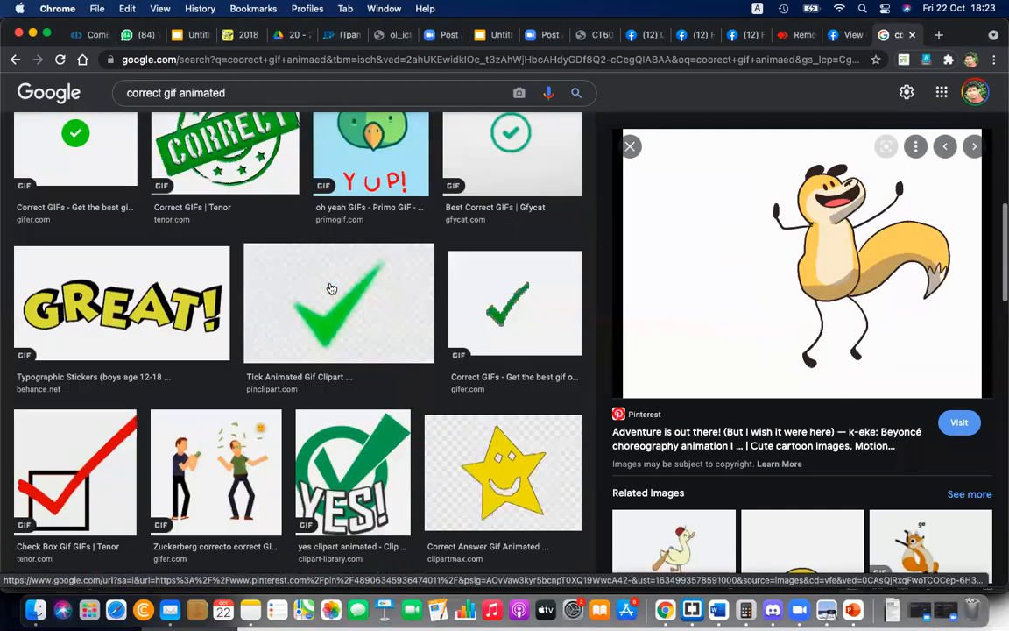
pyautogui.scroll(-2, 725, 441)
pyautogui.scroll(-1, 725, 442)
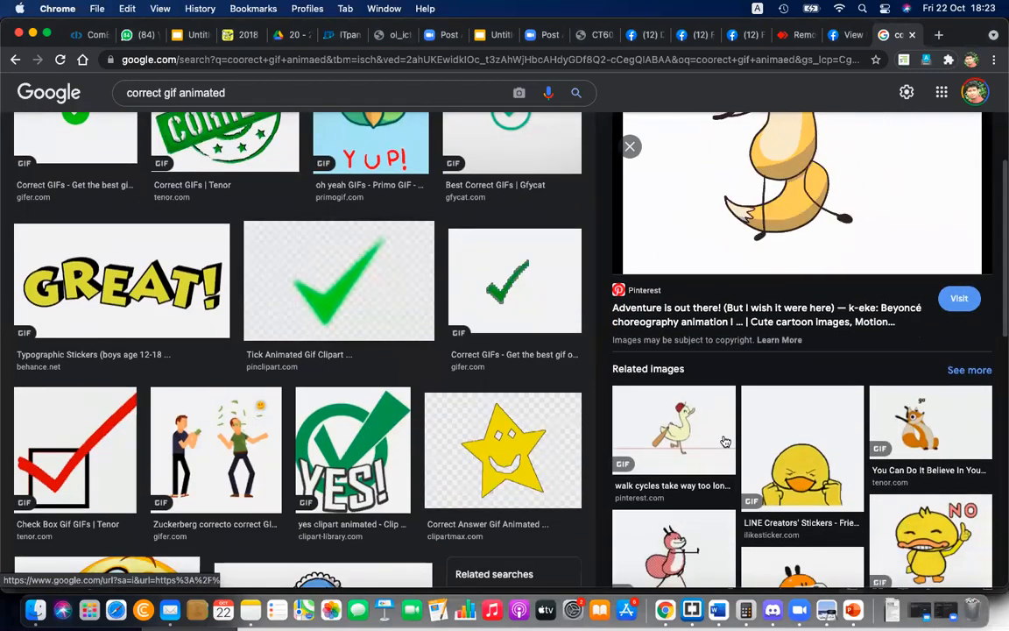
pyautogui.scroll(-1, 760, 429)
pyautogui.click(761, 429)
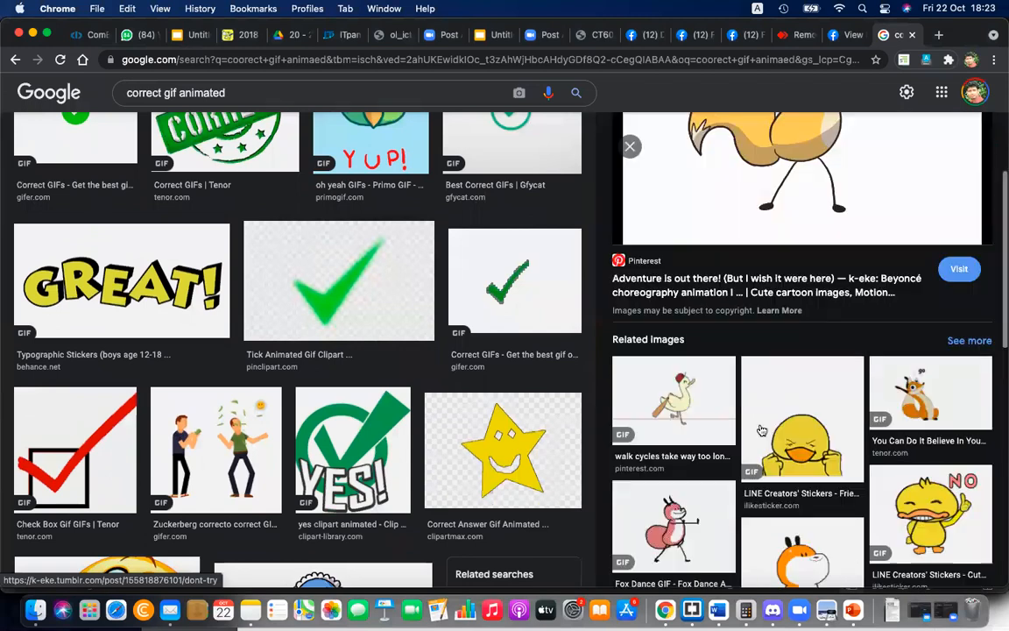
pyautogui.scroll(5, 263, 219)
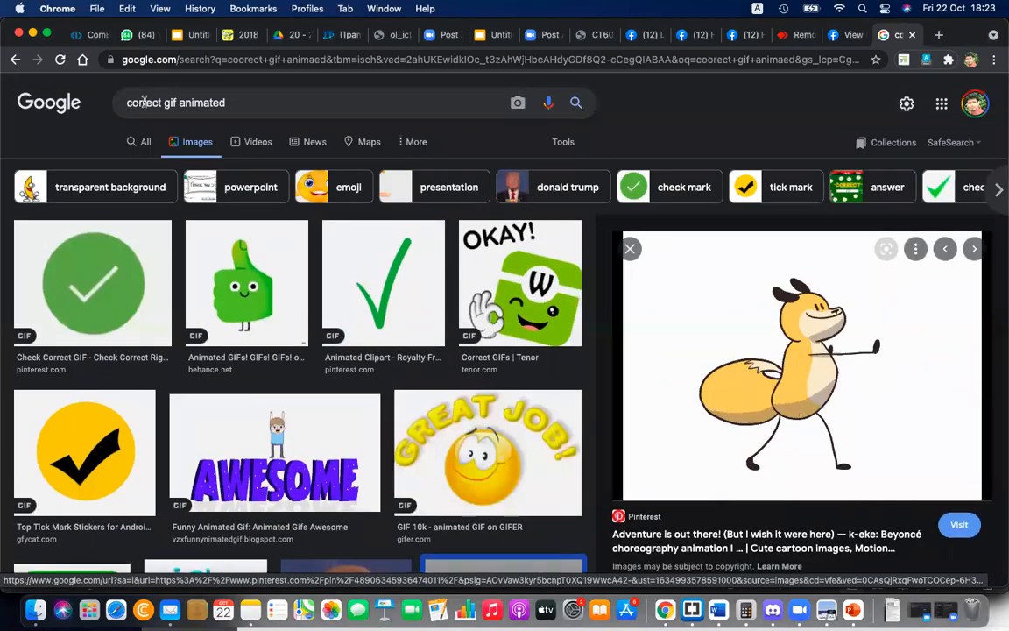
pyautogui.doubleClick(140, 103)
pyautogui.write('wrong')
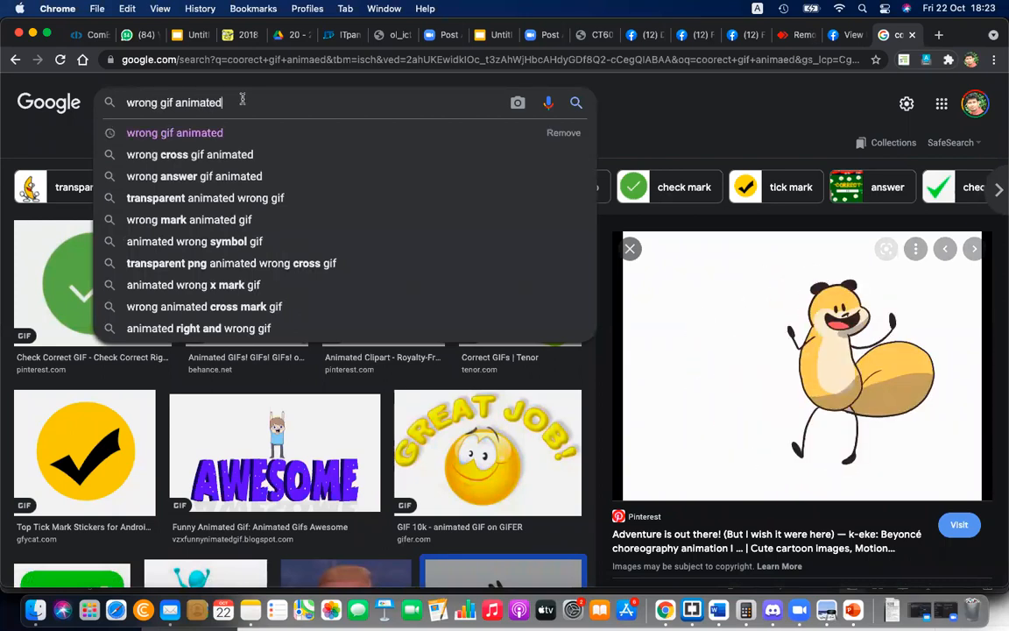
pyautogui.press('Return')
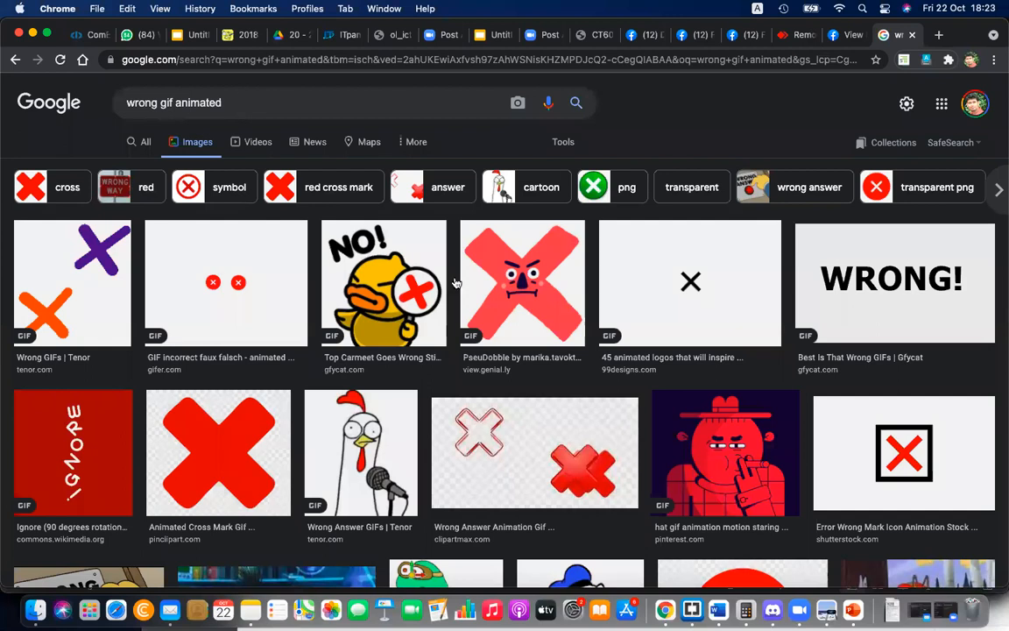
# Preview the wrong-answer GIFs and copy the enlarged yellow duck image with the red cross sign
pyautogui.click(534, 287)
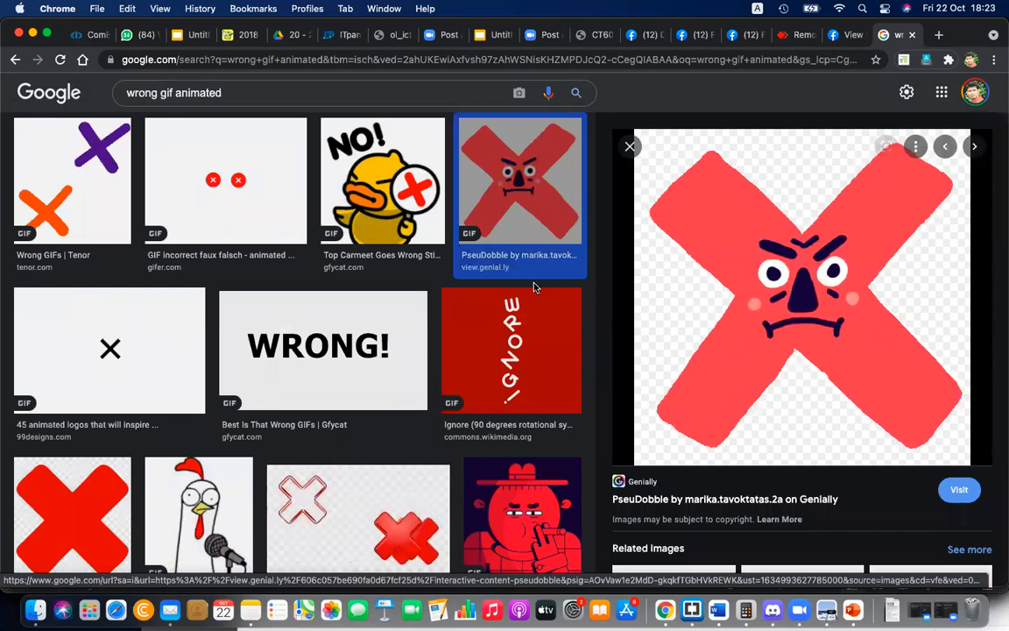
pyautogui.click(383, 187)
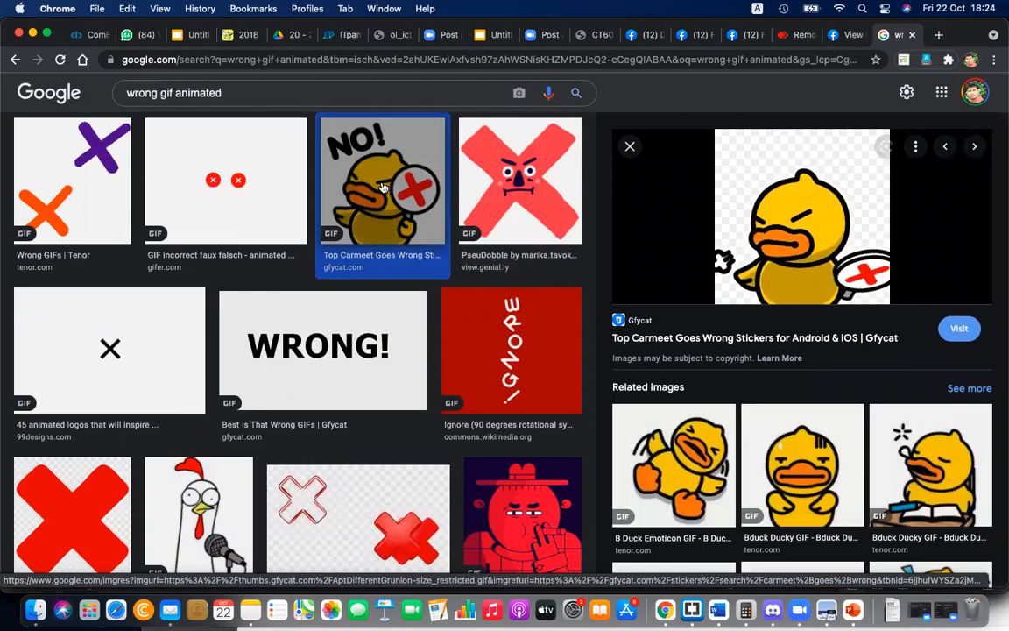
pyautogui.rightClick(864, 207)
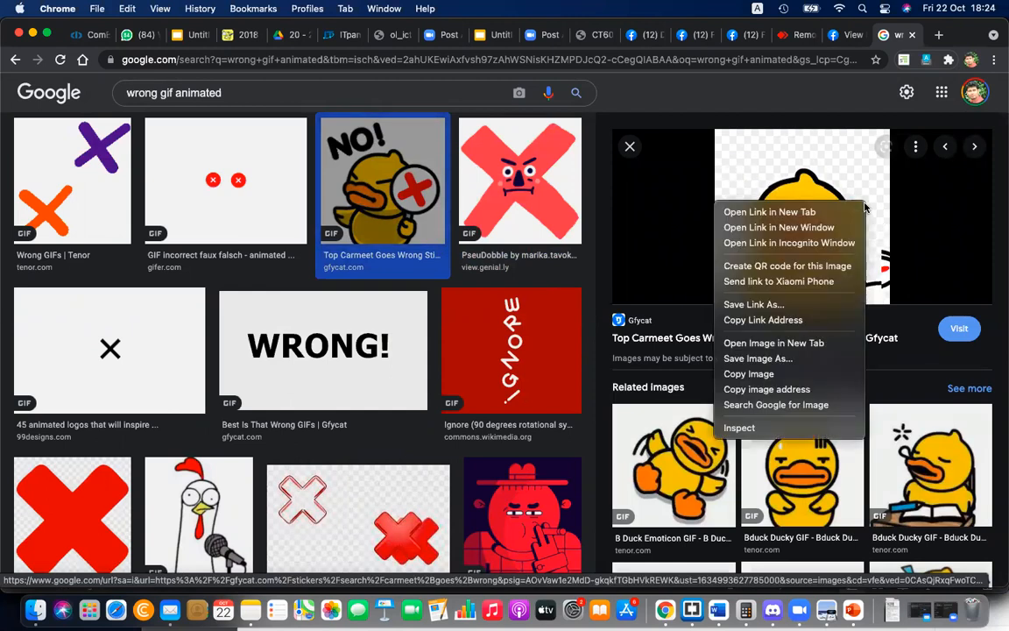
pyautogui.click(783, 375)
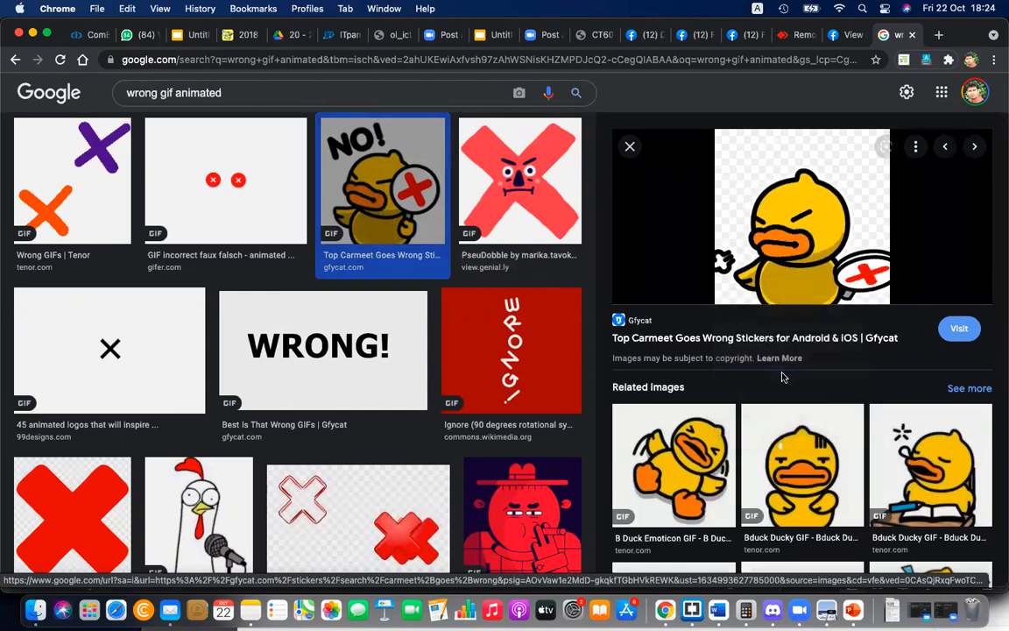
# Switch back to PowerPoint, paste the copied duck GIF onto slide 3 and deselect it
pyautogui.press('super+Tab')
pyautogui.press('super+v')
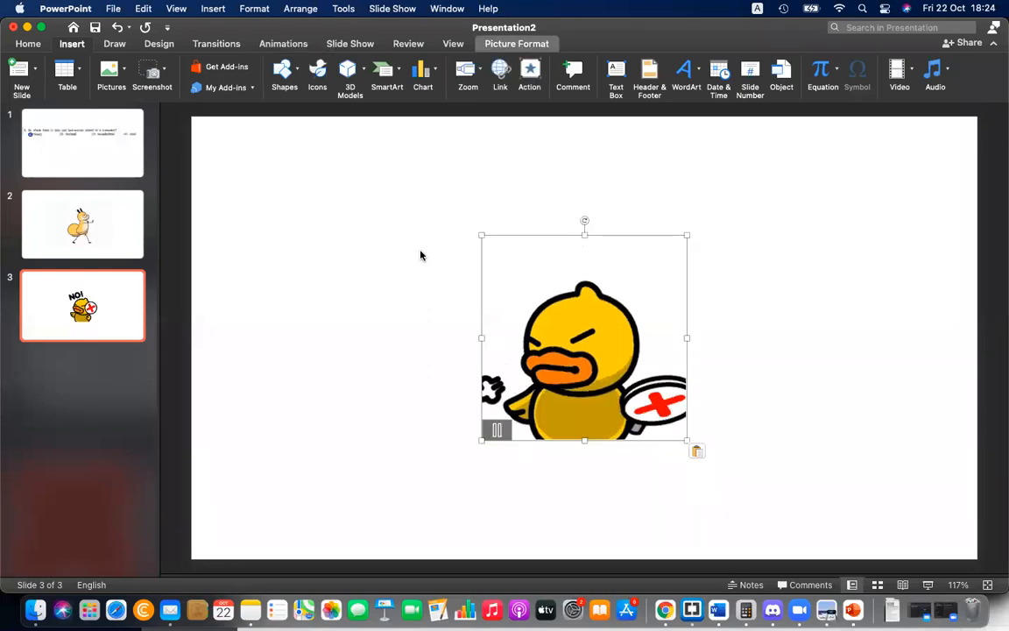
pyautogui.click(804, 254)
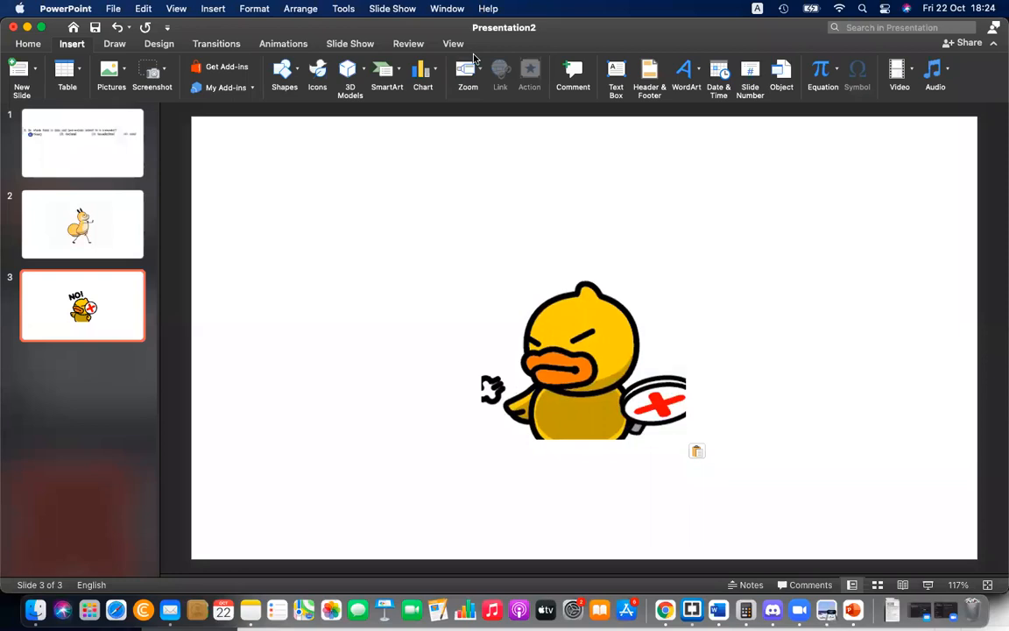
# Add gold-filled WordArt reading "Correct !" to slide 2 with the fox GIF
pyautogui.click(99, 139)
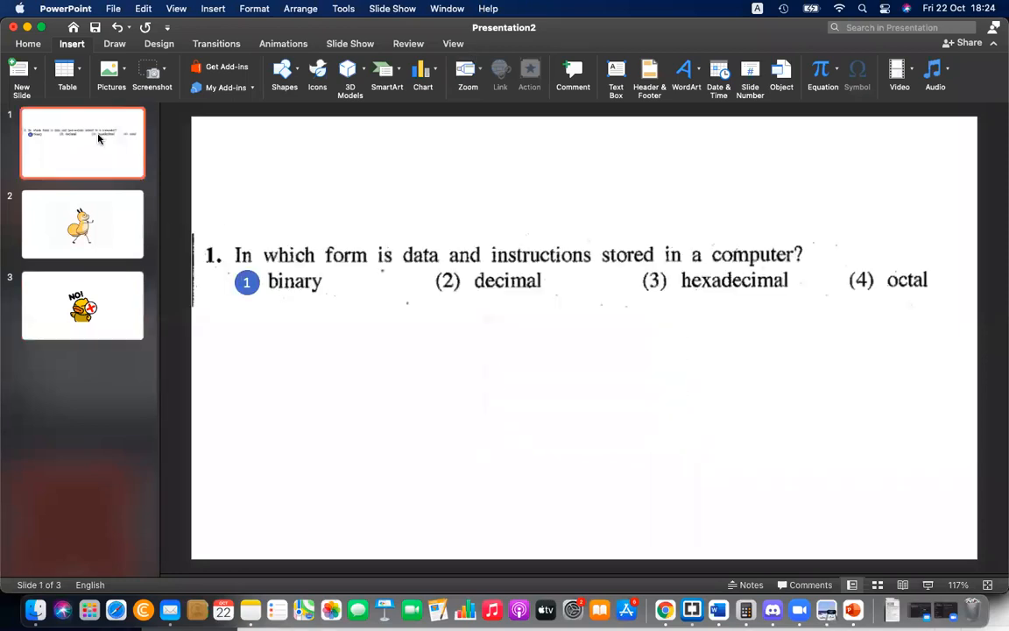
pyautogui.click(106, 241)
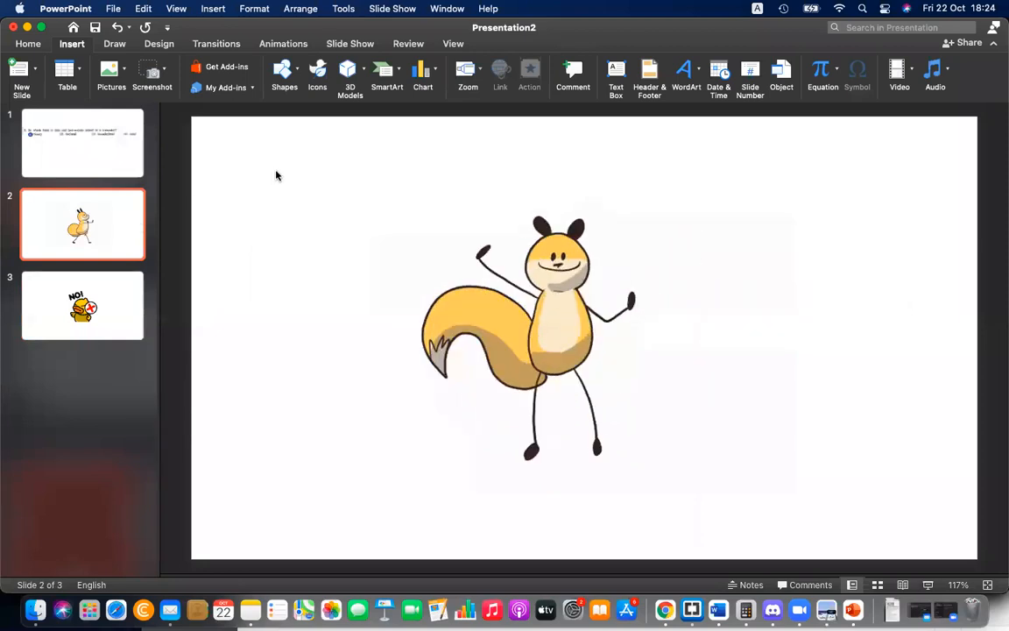
pyautogui.click(679, 77)
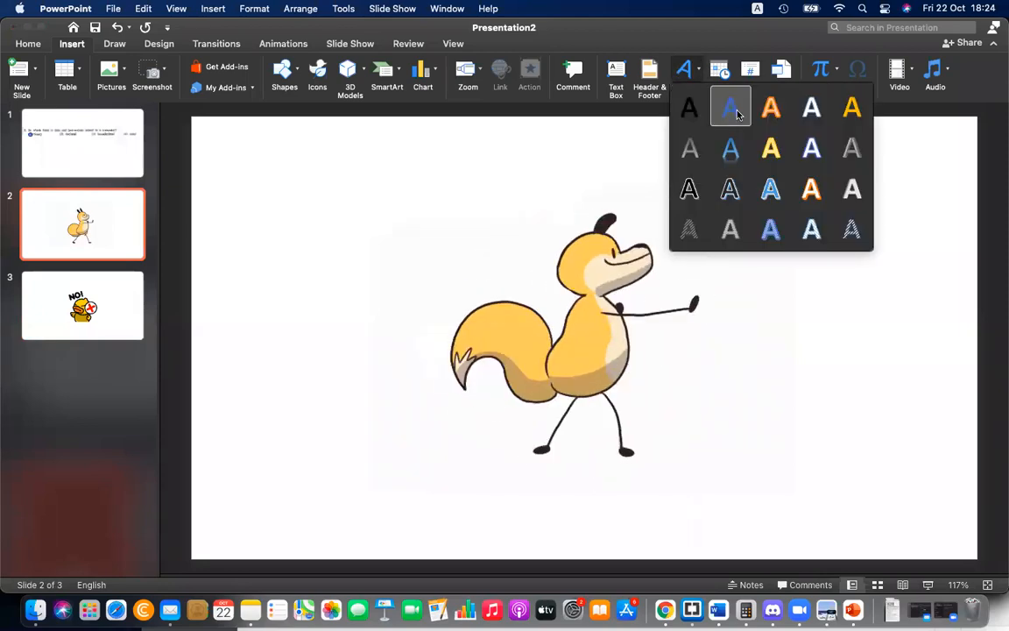
pyautogui.click(867, 112)
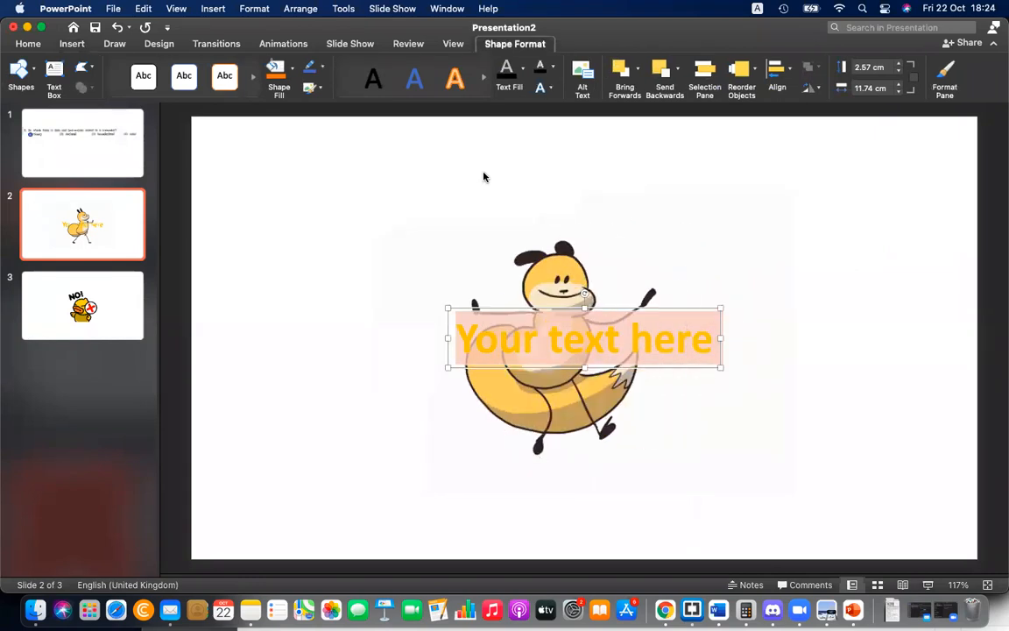
pyautogui.write('Correct')
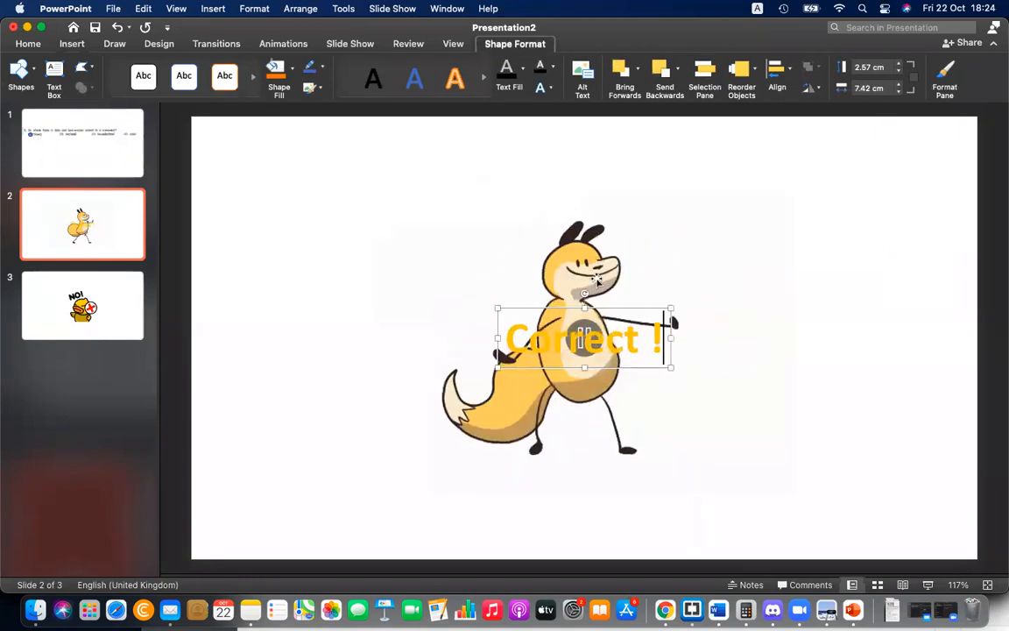
pyautogui.write(' !')
# Move the "Correct !" WordArt above the fox on slide 2 and shift the GIF down, centred beneath the text
pyautogui.moveTo(598, 282); pyautogui.dragTo(617, 358)
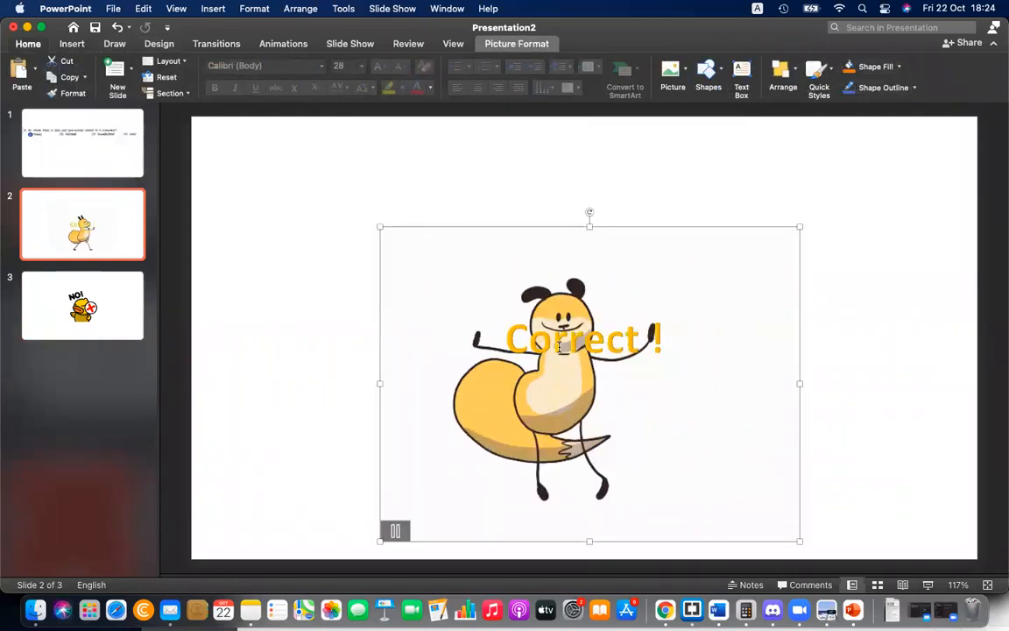
pyautogui.click(537, 343)
pyautogui.moveTo(513, 311); pyautogui.dragTo(491, 156)
pyautogui.click(715, 289)
pyautogui.click(615, 218)
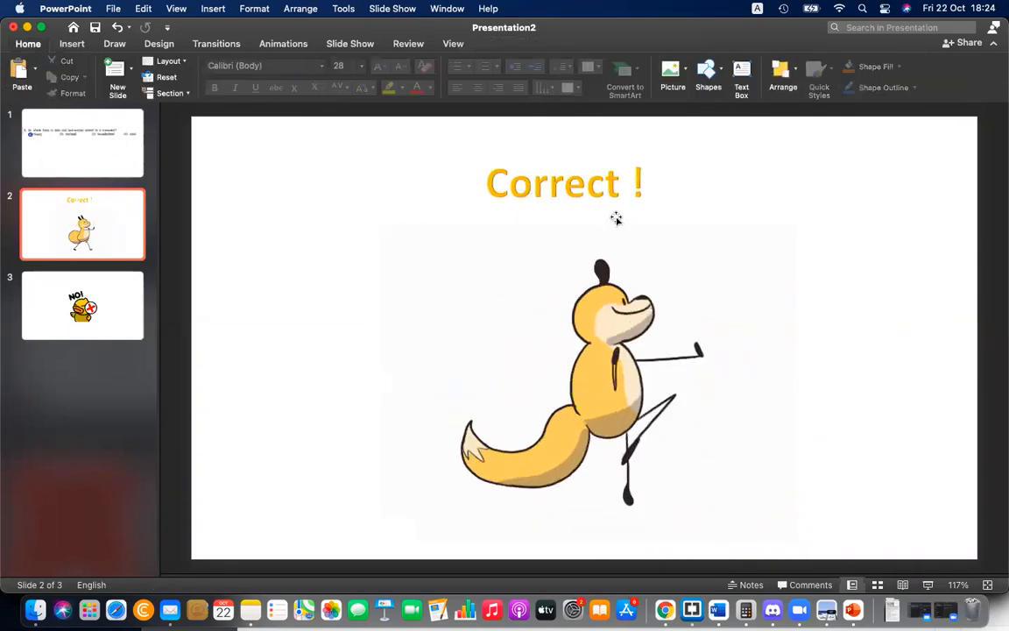
pyautogui.moveTo(697, 266); pyautogui.dragTo(678, 263)
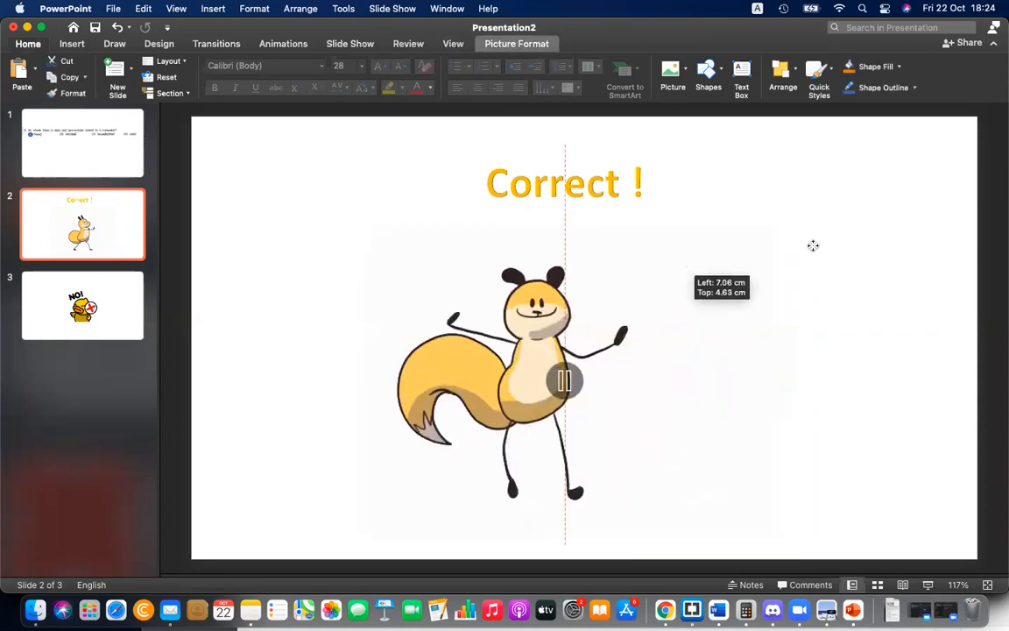
pyautogui.click(831, 255)
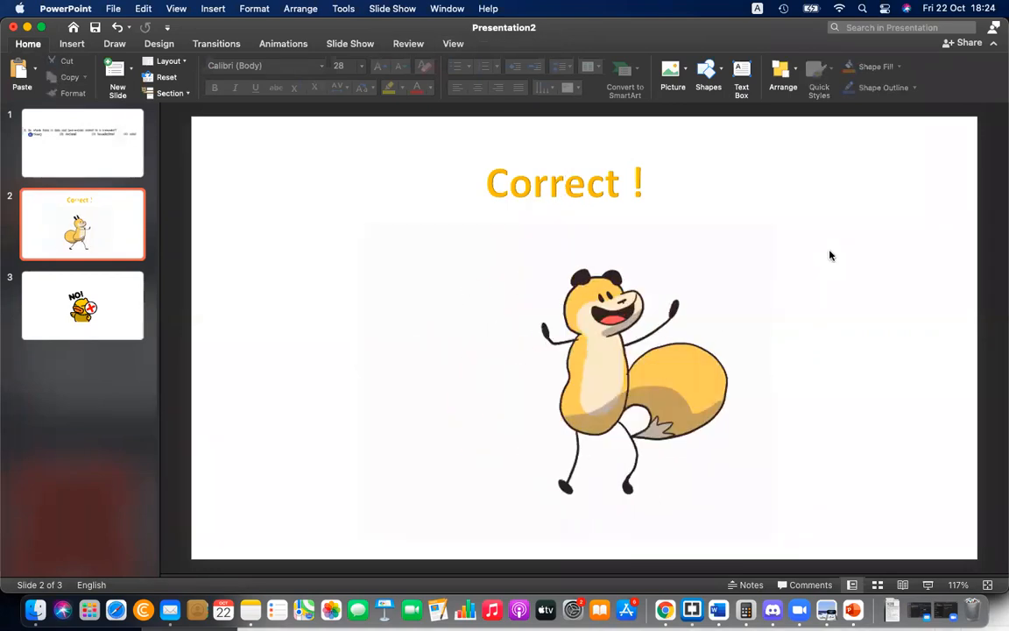
pyautogui.click(96, 314)
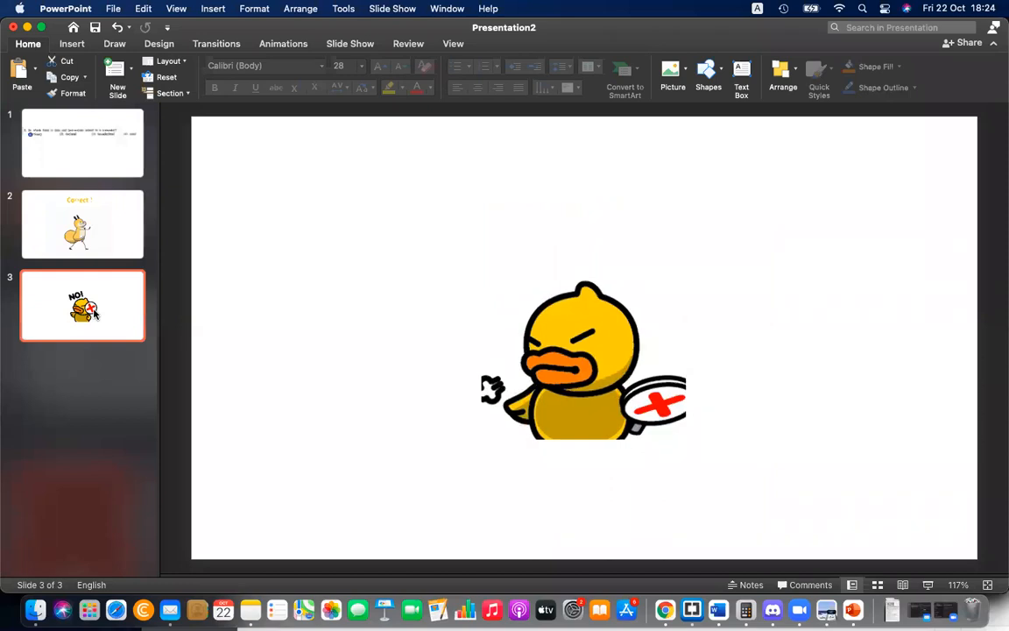
pyautogui.click(105, 221)
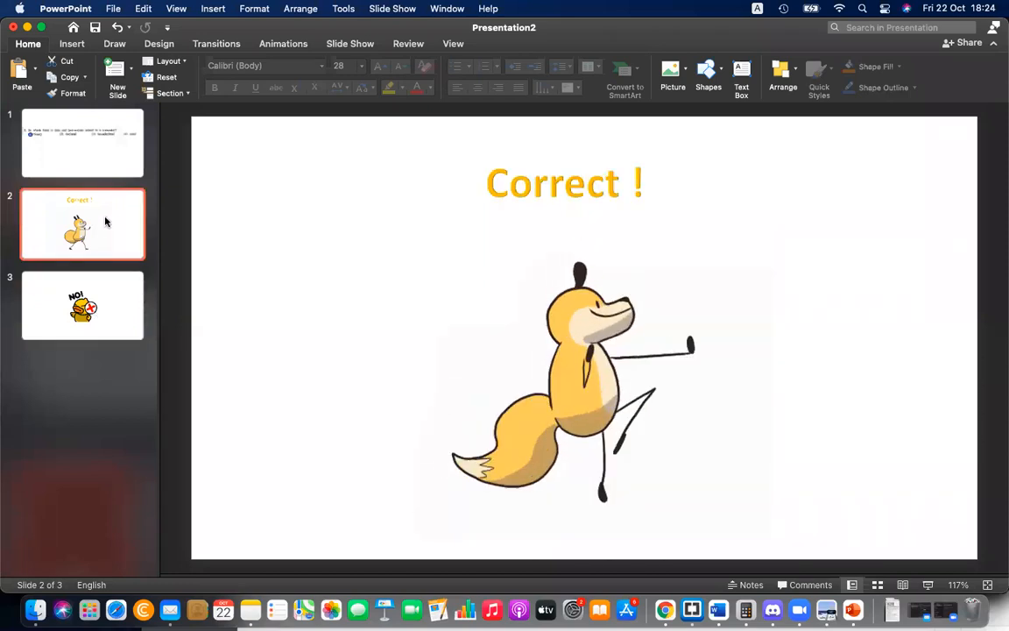
pyautogui.click(99, 306)
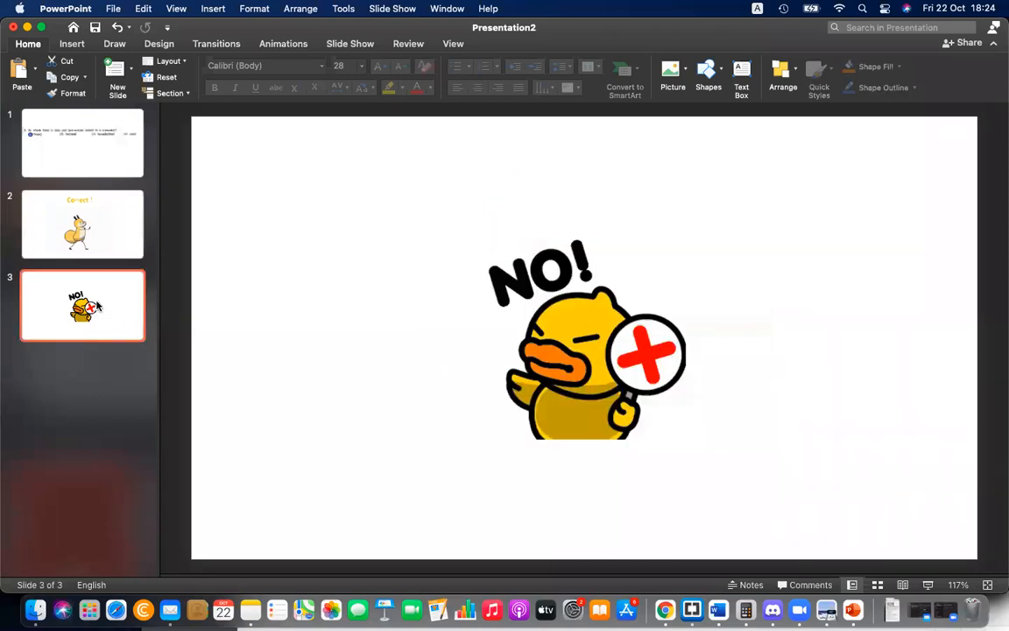
pyautogui.click(91, 244)
pyautogui.click(107, 311)
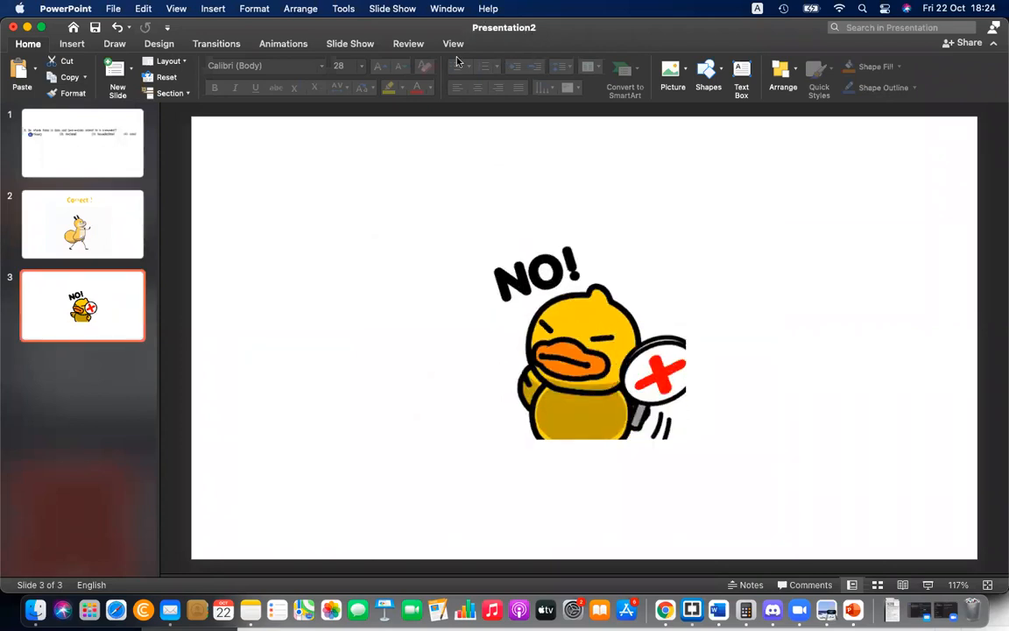
pyautogui.press('XF86AudioRaiseVolume')
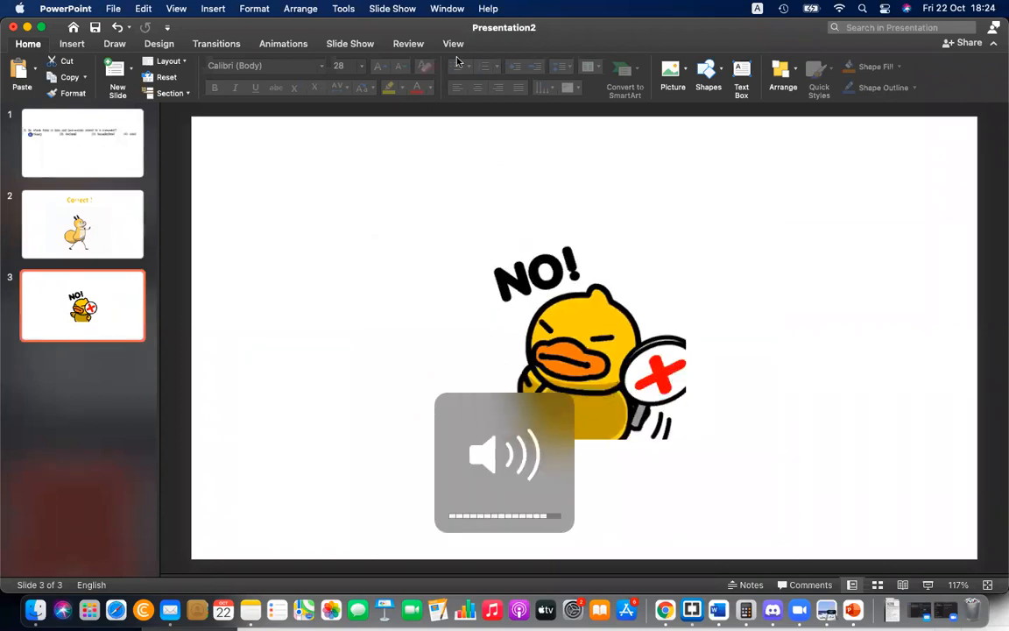
# On slide 1, link the blue circle 1 button beside "binary" to Slide 2 in this document
pyautogui.click(108, 147)
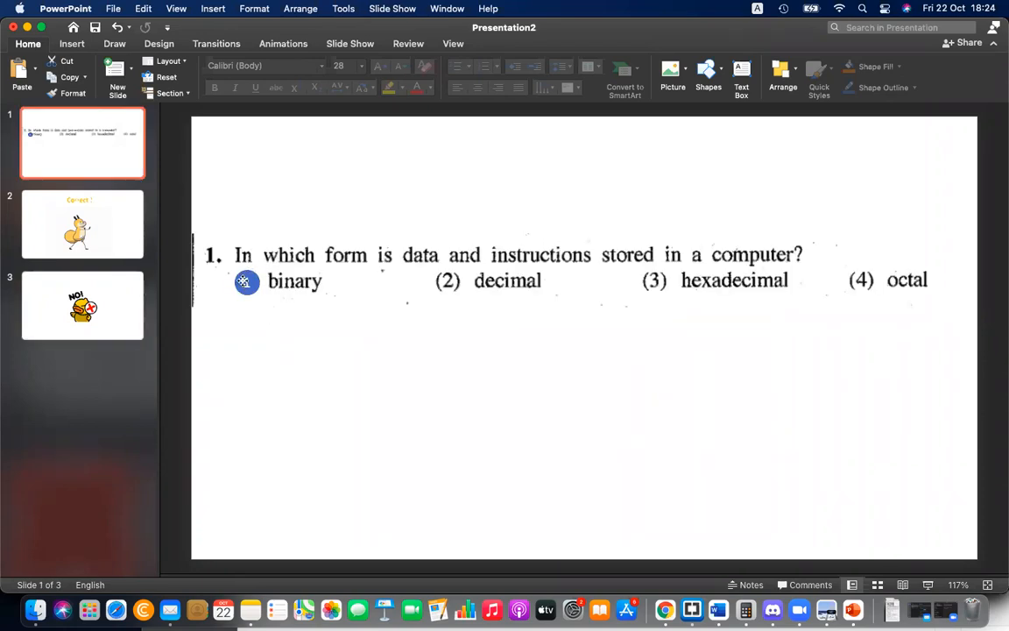
pyautogui.click(245, 281)
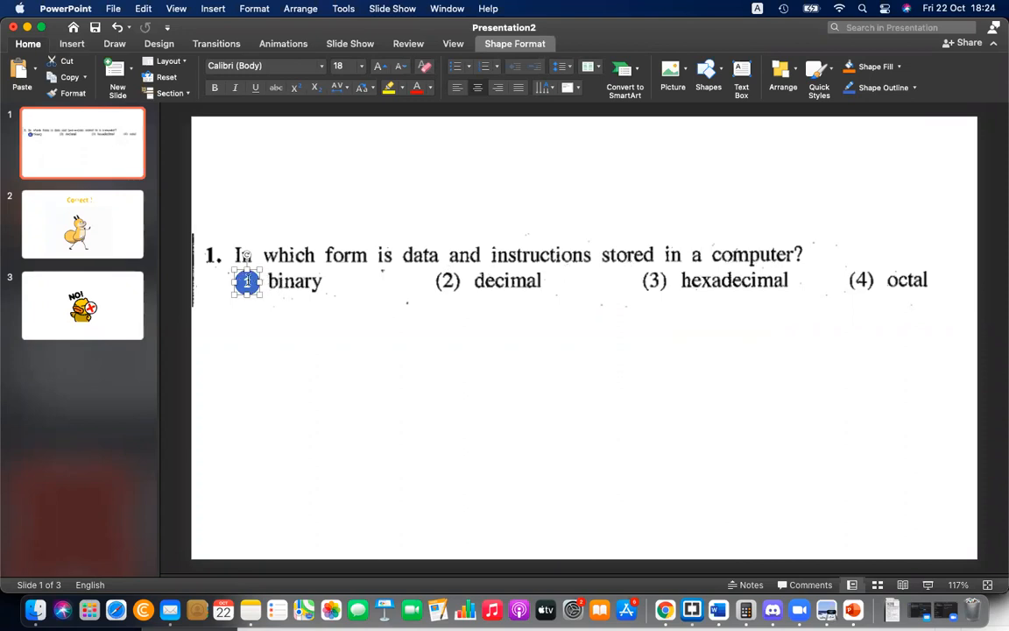
pyautogui.rightClick(247, 281)
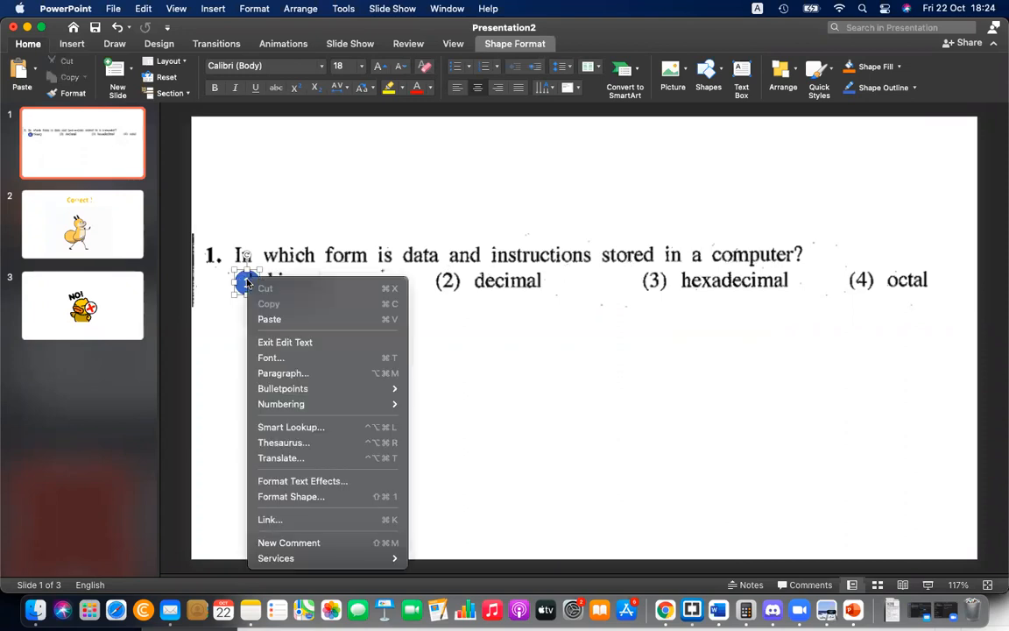
pyautogui.click(490, 339)
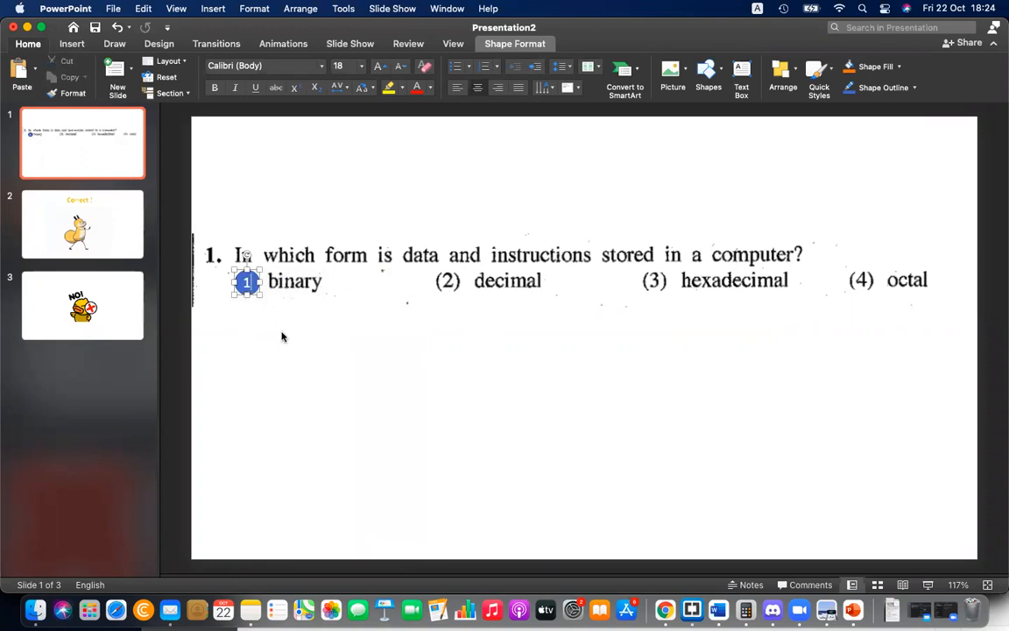
pyautogui.click(281, 336)
pyautogui.click(248, 285)
pyautogui.rightClick(251, 294)
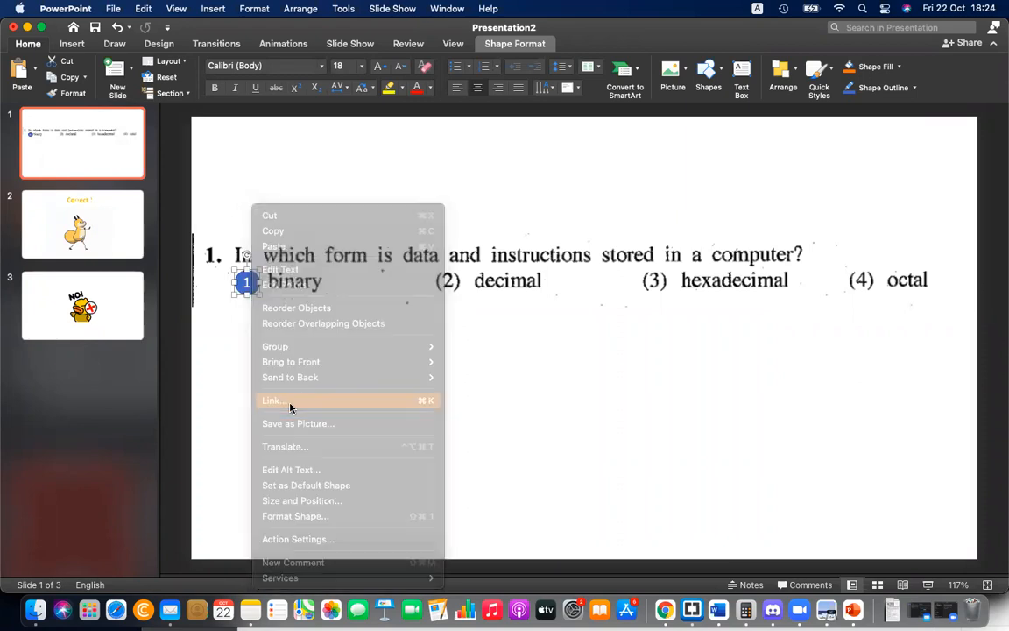
pyautogui.click(290, 405)
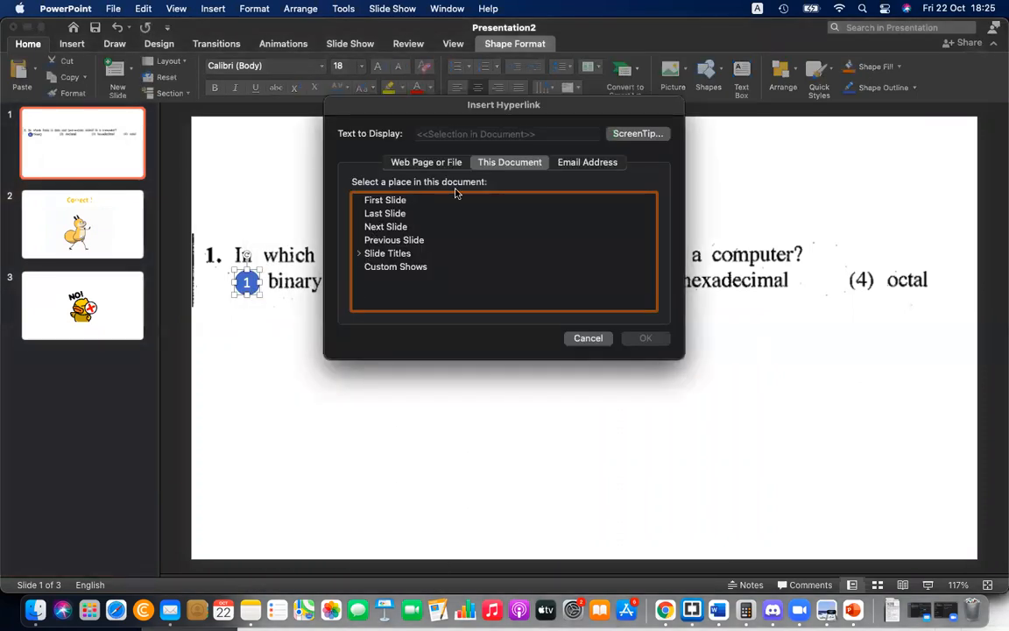
pyautogui.click(431, 164)
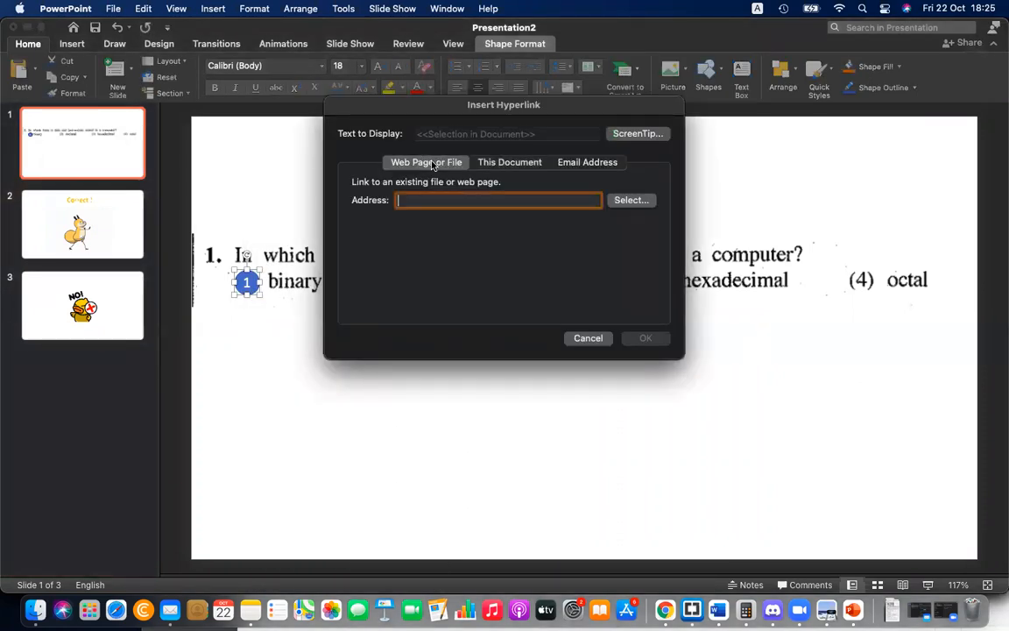
pyautogui.click(506, 164)
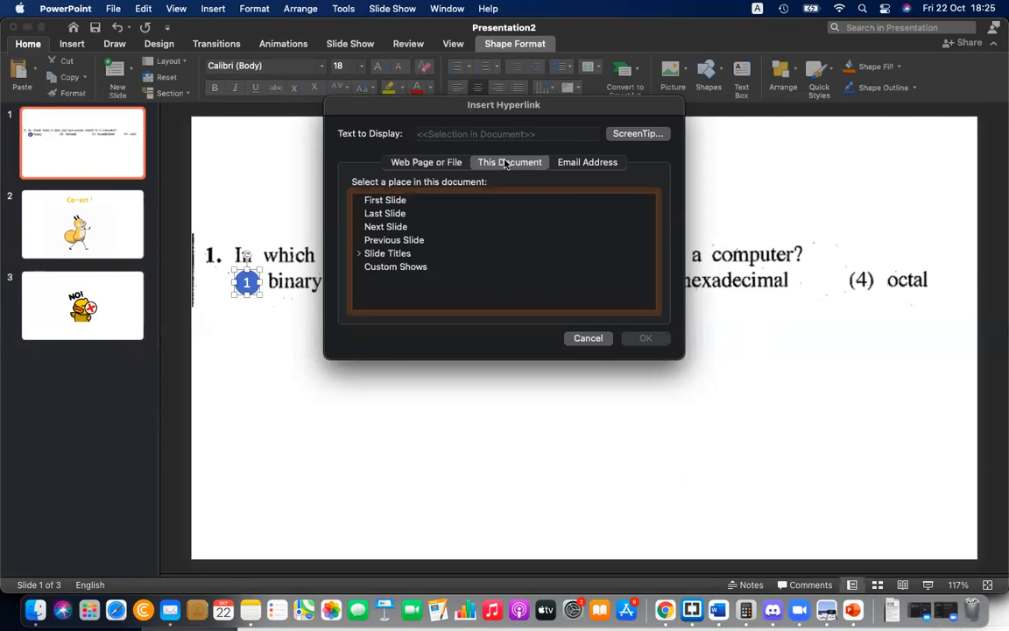
pyautogui.click(359, 253)
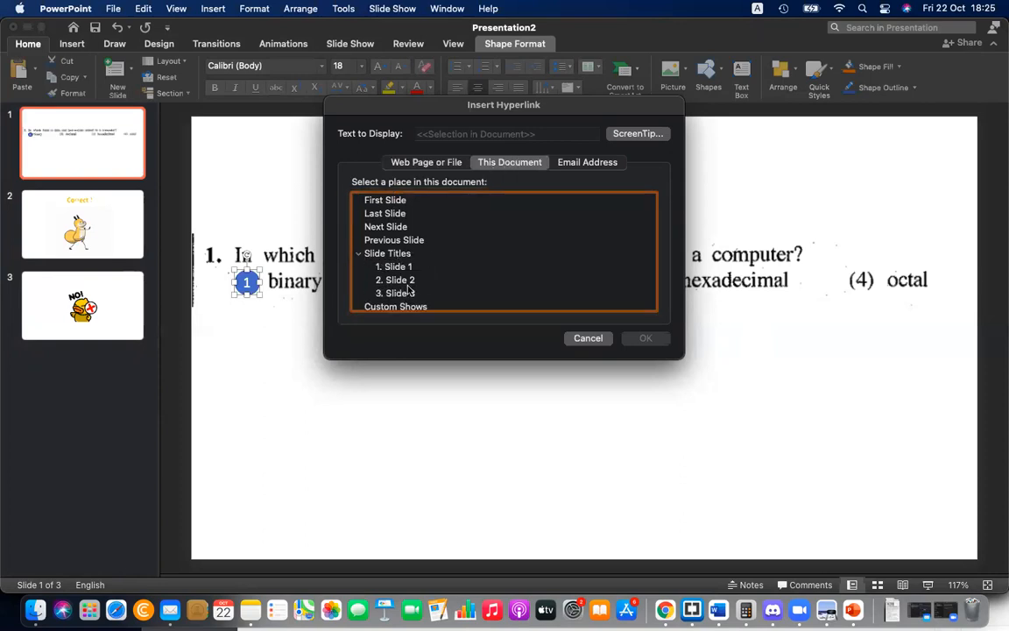
pyautogui.click(411, 280)
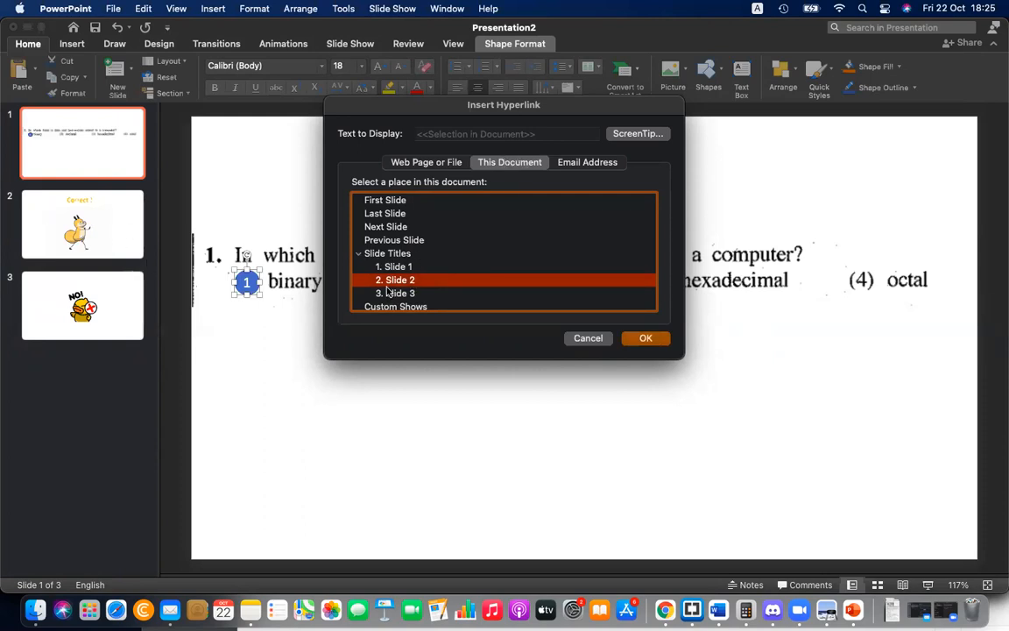
pyautogui.click(648, 338)
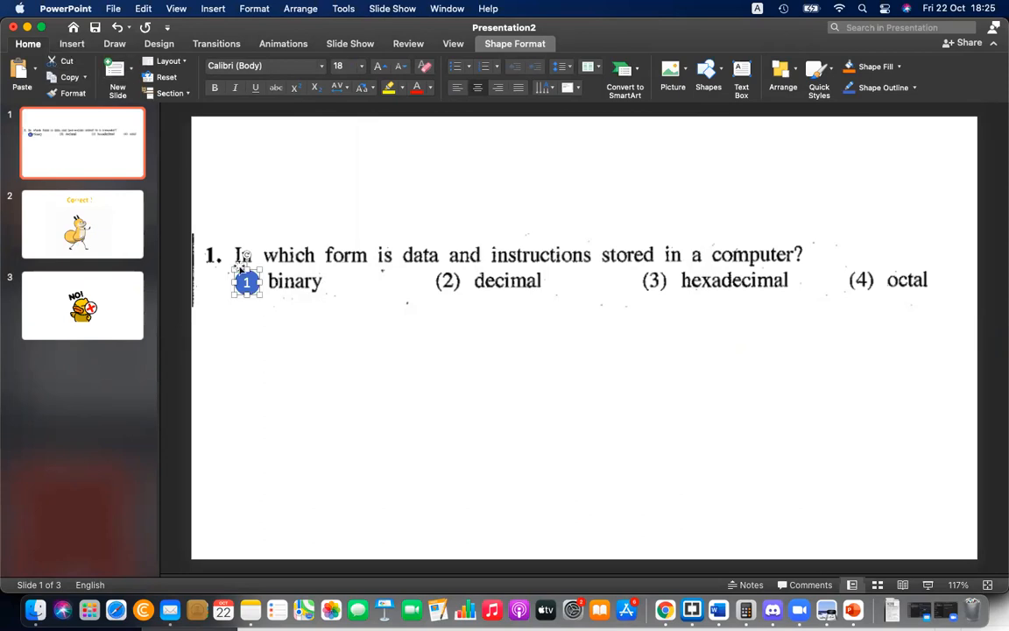
# Duplicate the circle 1 button, place the copy over the (2) before "decimal" and relabel it 2
pyautogui.press('super+c')
pyautogui.press('super+v')
pyautogui.moveTo(255, 290); pyautogui.dragTo(446, 282)
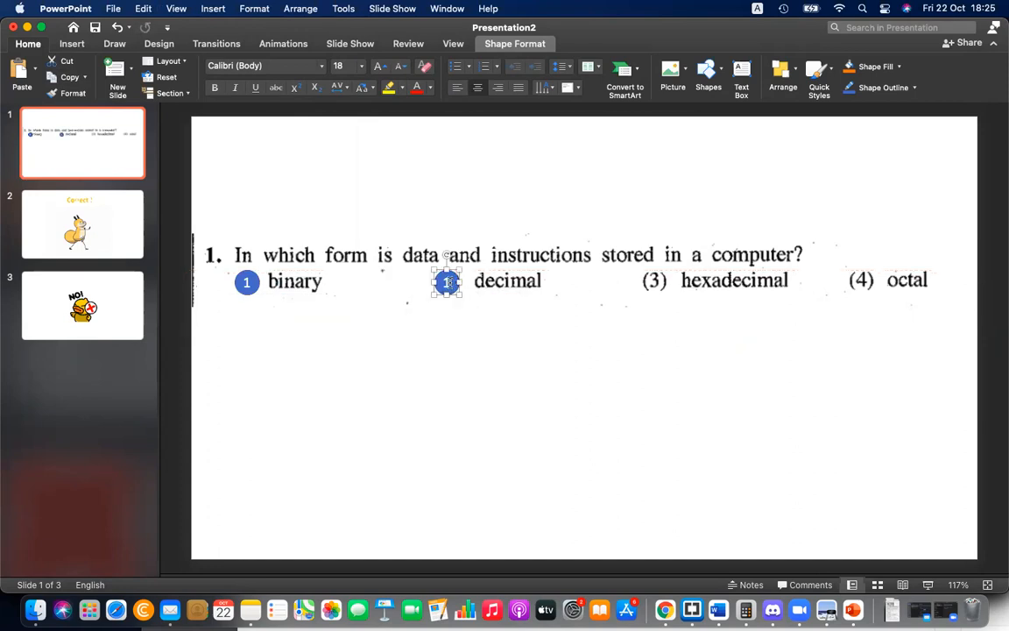
pyautogui.click(473, 376)
pyautogui.click(444, 283)
# Edit the hyperlink of the circle 2 button so that it points to Slide 3
pyautogui.rightClick(451, 286)
pyautogui.moveTo(552, 401)
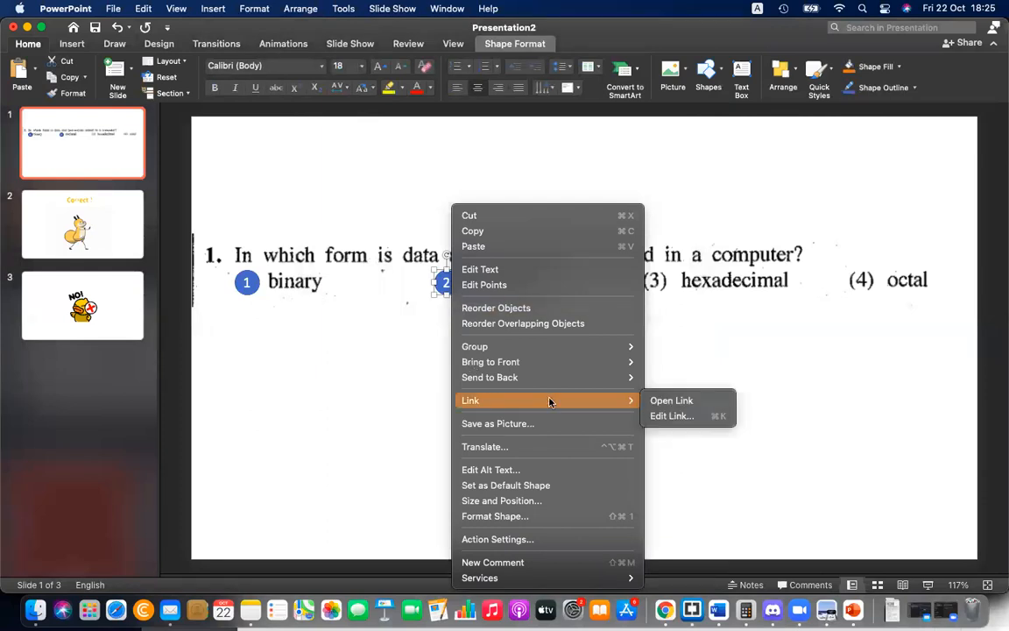
pyautogui.click(670, 416)
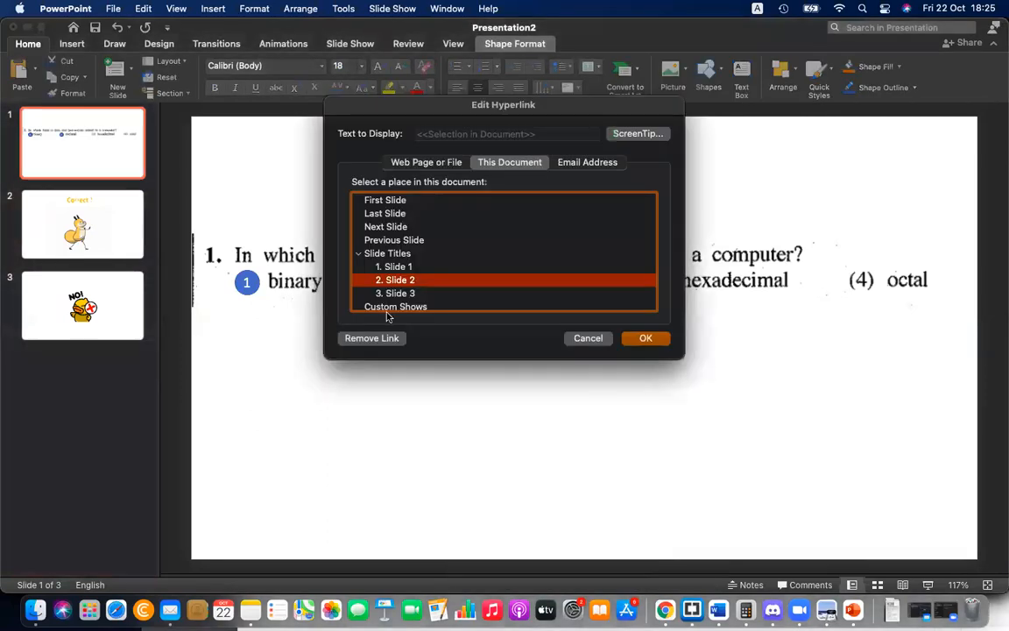
pyautogui.click(401, 293)
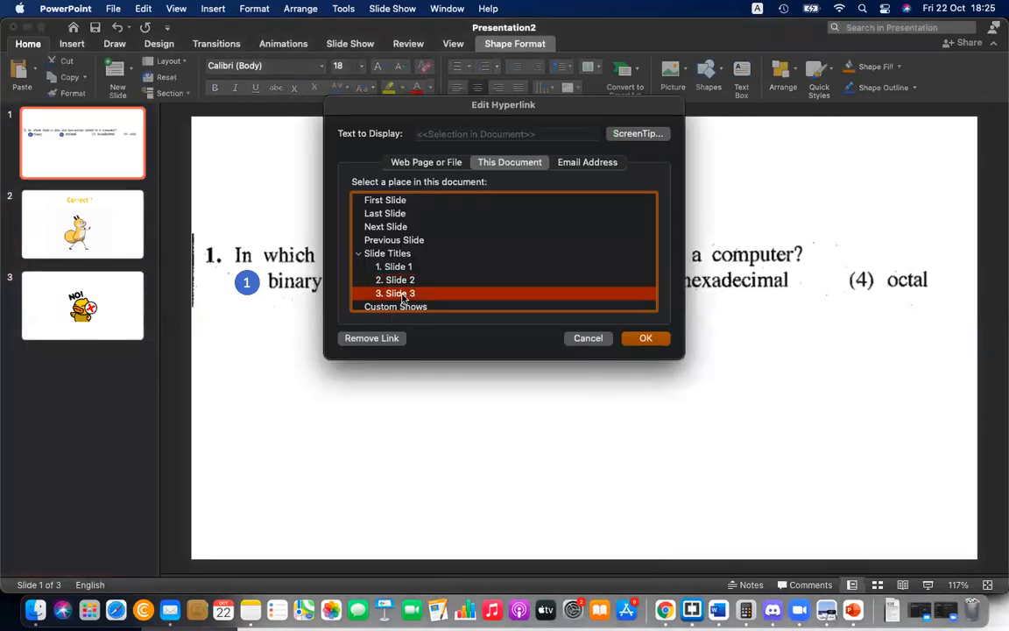
pyautogui.click(659, 342)
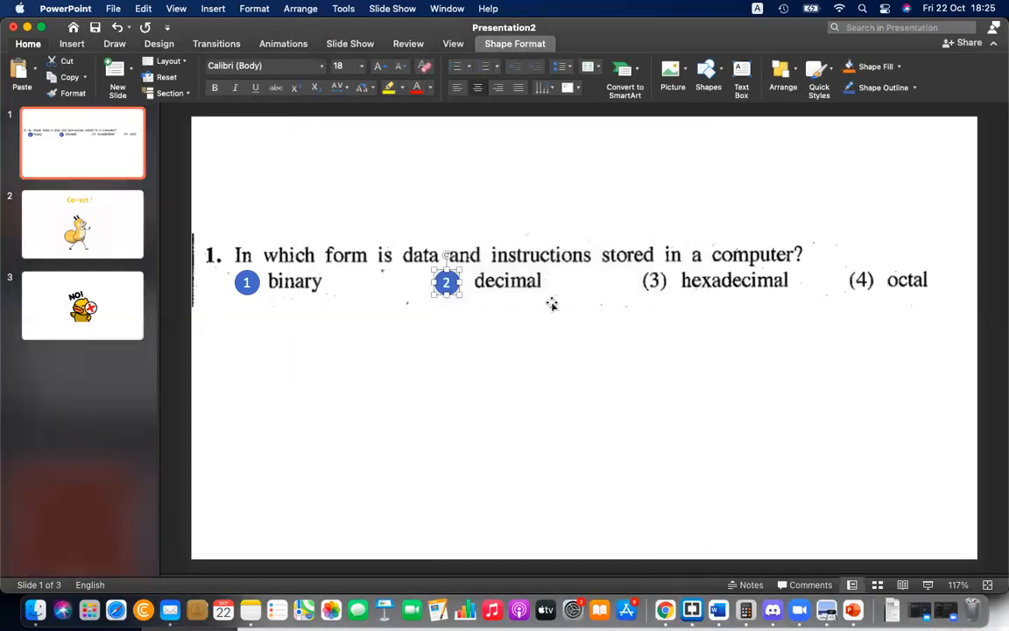
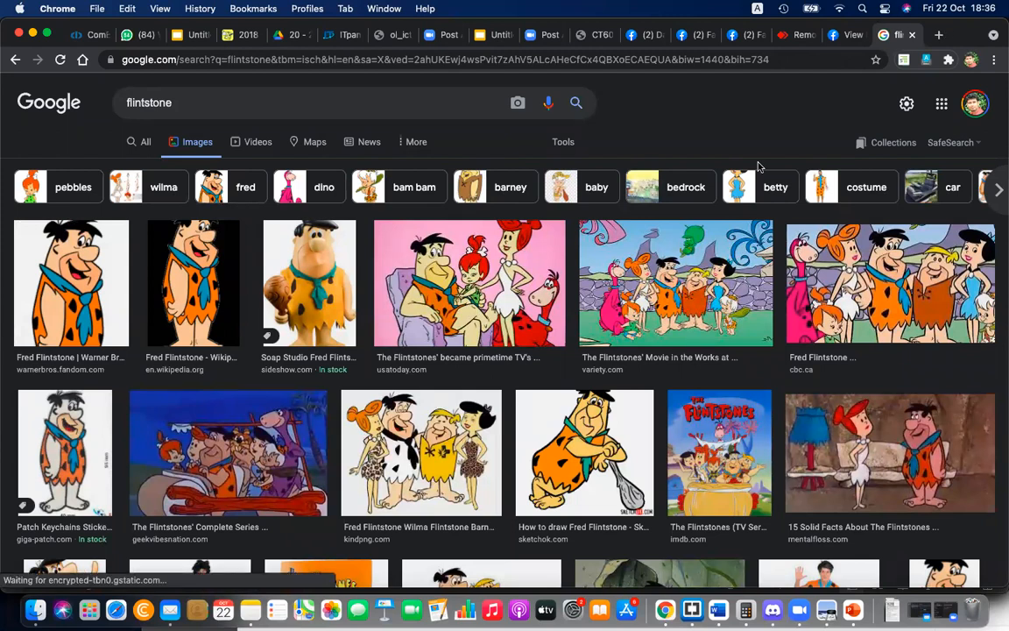
# Browse the "flintstone" image results, then search Google Images for "asterix"
pyautogui.scroll(-3, 655, 291)
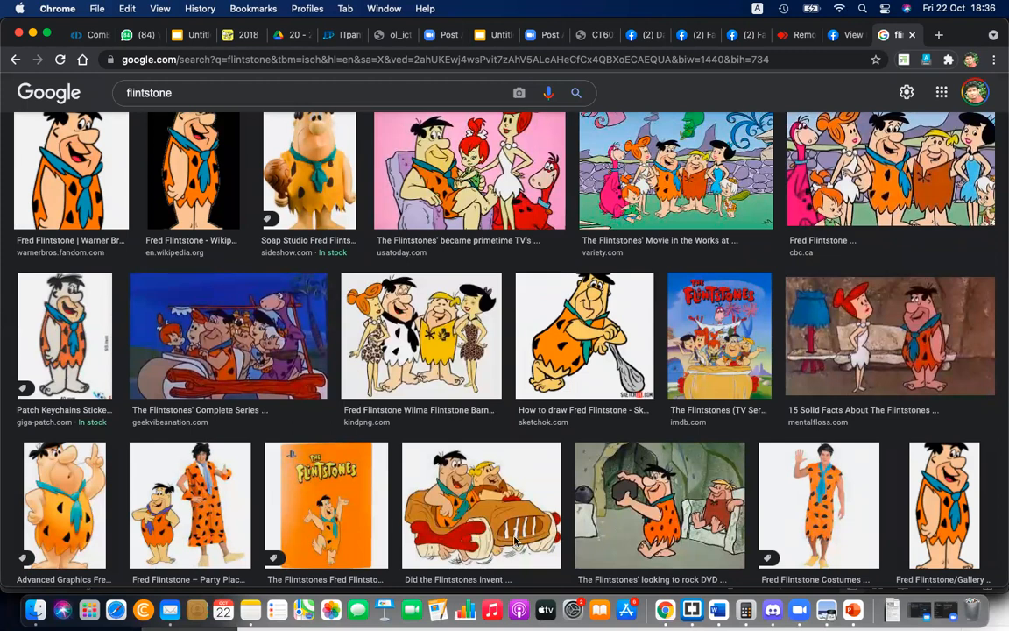
pyautogui.scroll(-5, 424, 449)
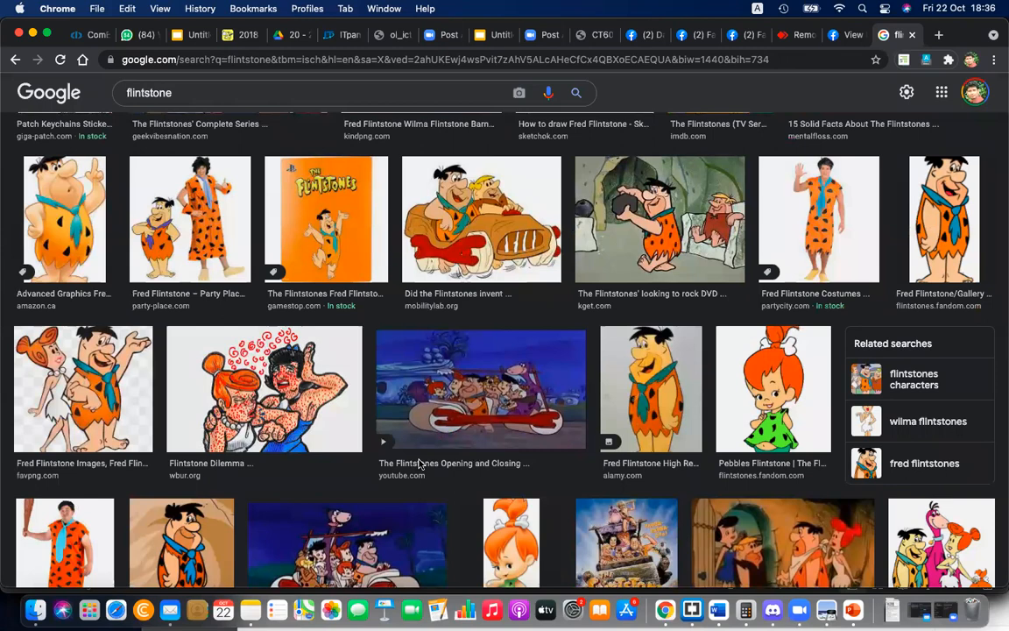
pyautogui.scroll(7, 419, 463)
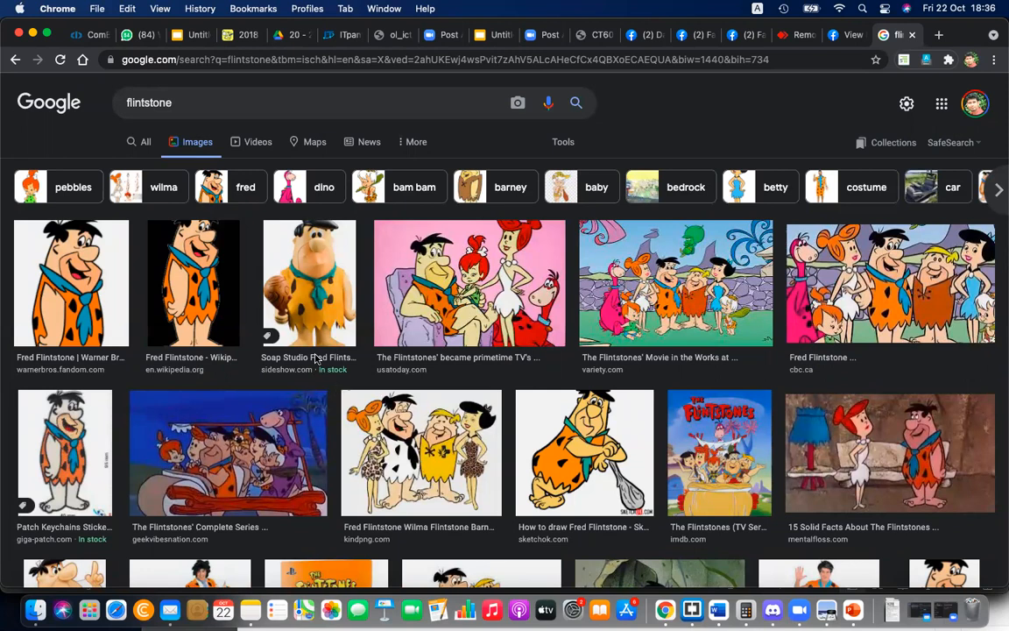
pyautogui.click(211, 107)
pyautogui.write('a')
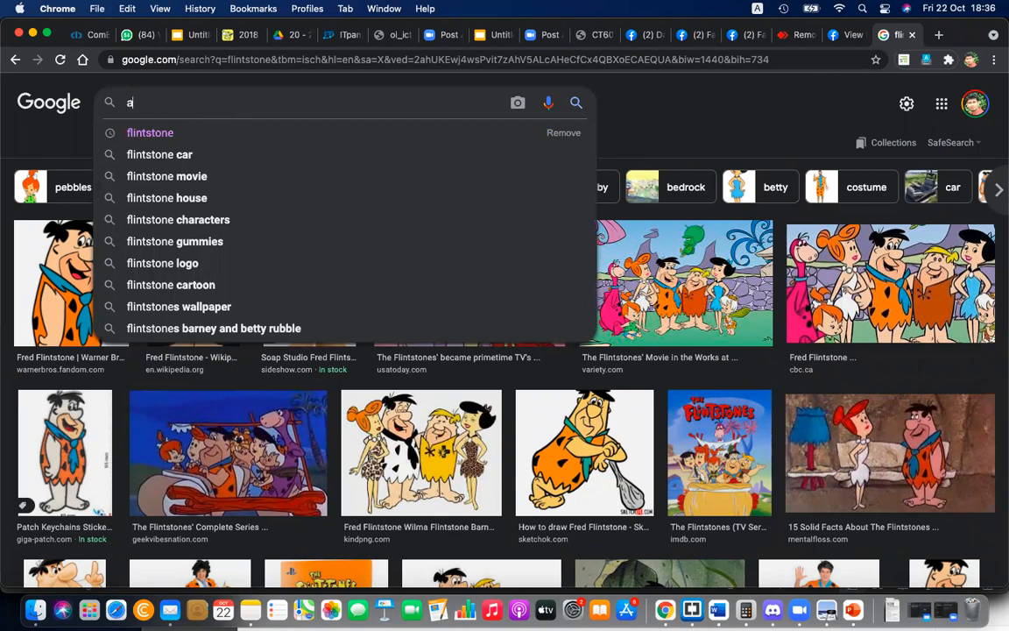
pyautogui.write('sterix')
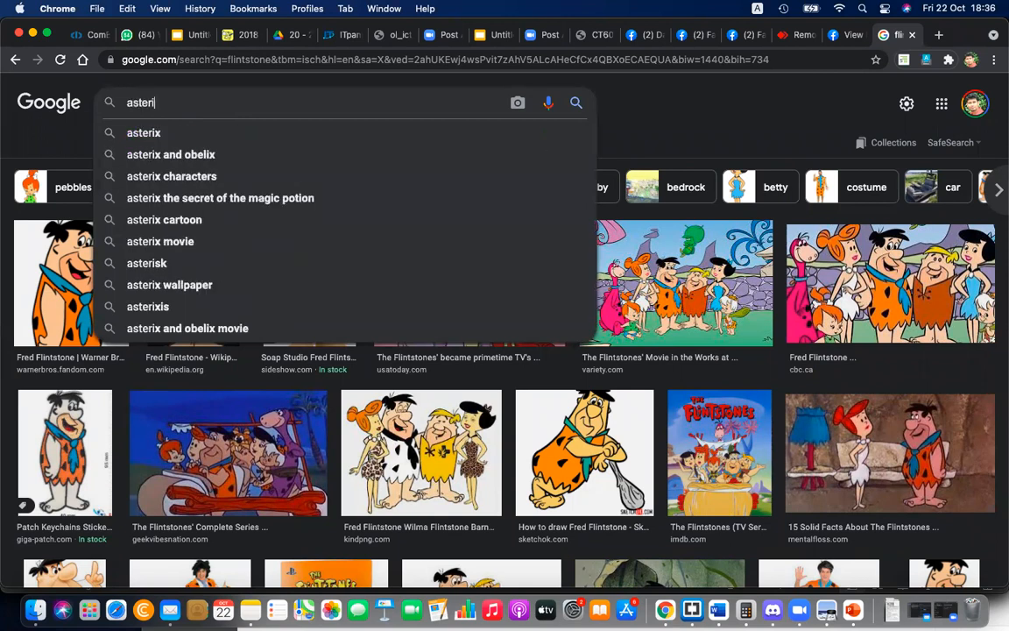
pyautogui.press('Return')
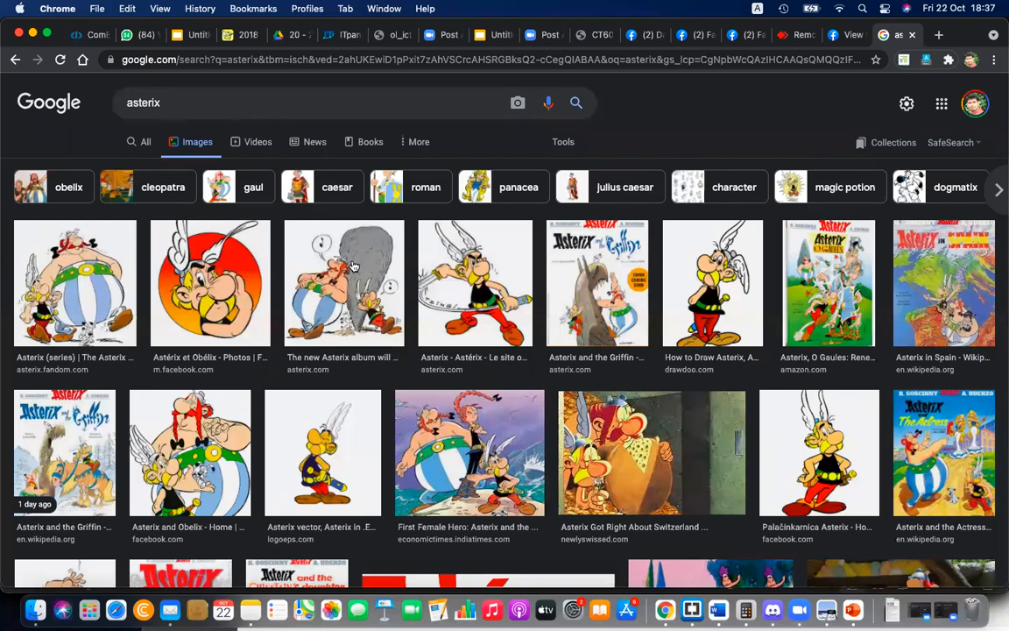
# Switch to PowerPoint and add a blank slide after slide 4, the "NO!" duck slide
pyautogui.press('super+Tab')
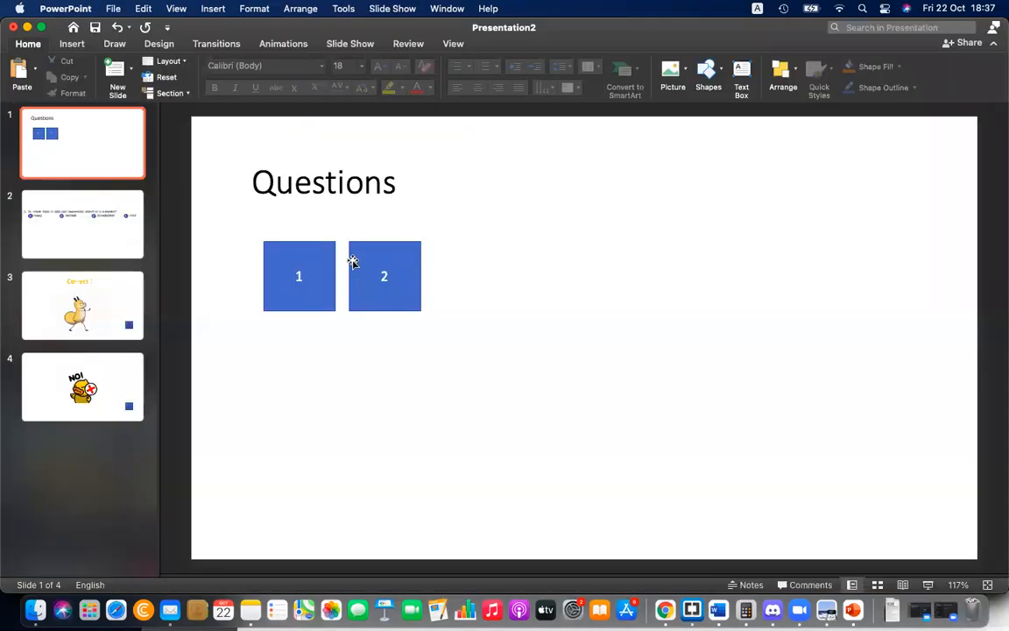
pyautogui.click(129, 386)
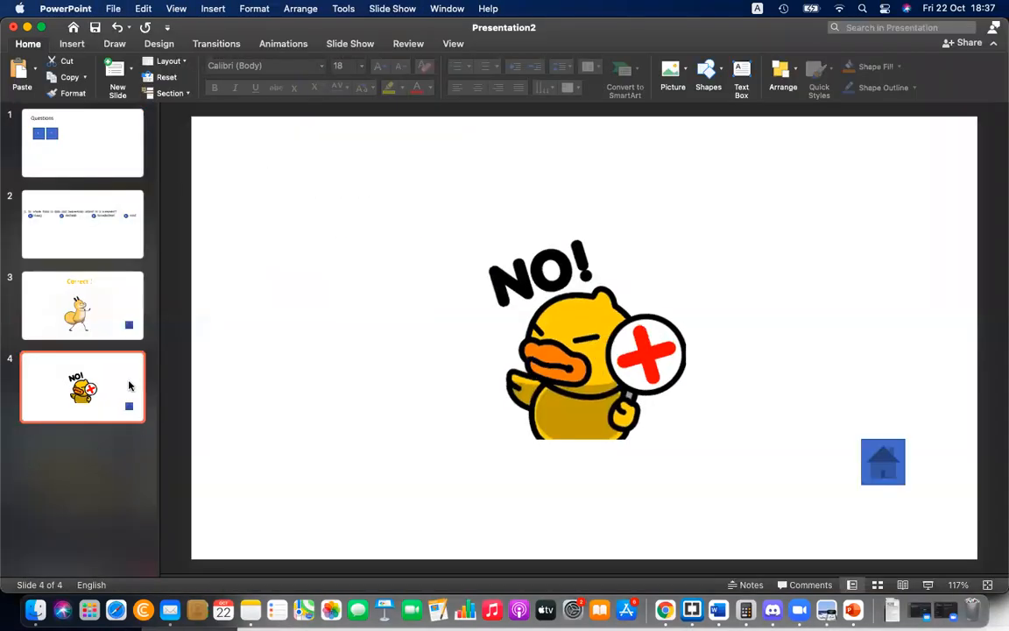
pyautogui.press('super+shift+d')
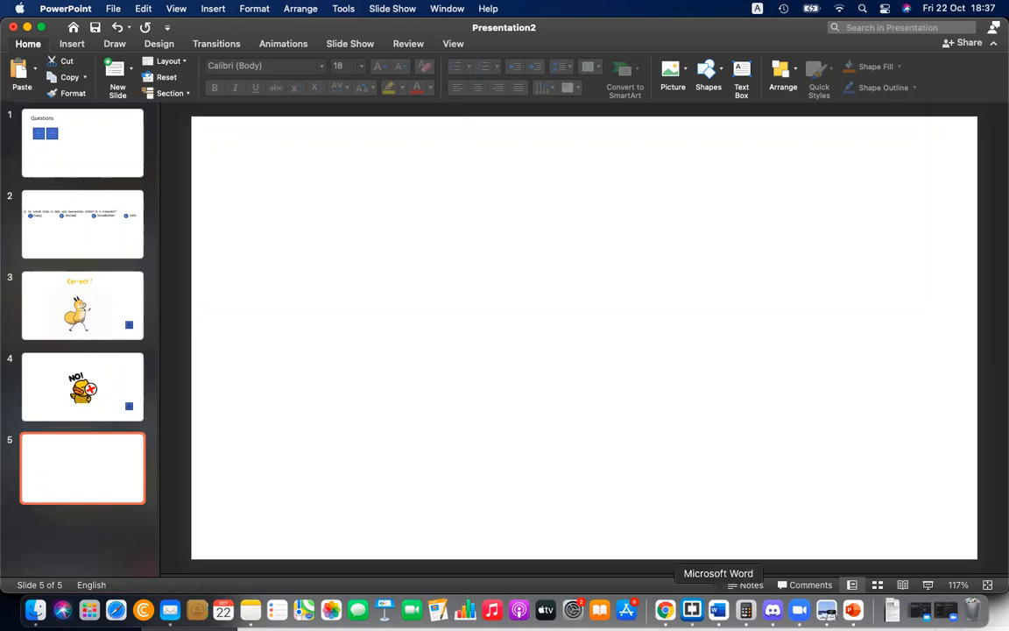
# Switch to the g 10 document in Word and enlarge the "Animation and Video" heading on page 70 to 14 pt
pyautogui.click(718, 611)
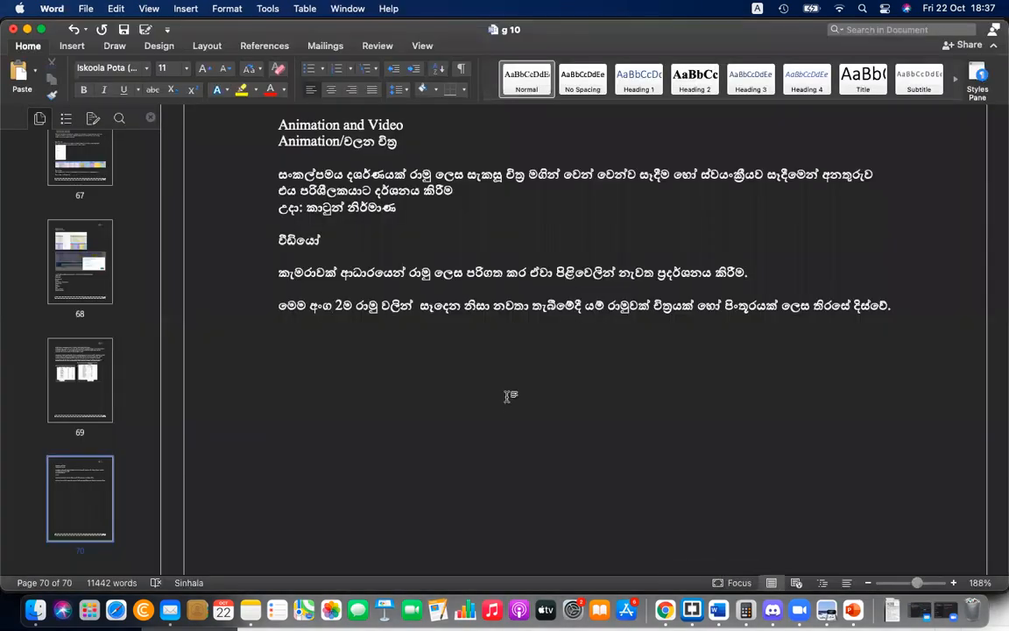
pyautogui.scroll(2, 420, 307)
pyautogui.tripleClick(354, 195)
pyautogui.click(202, 68)
pyautogui.click(202, 68)
pyautogui.click(355, 298)
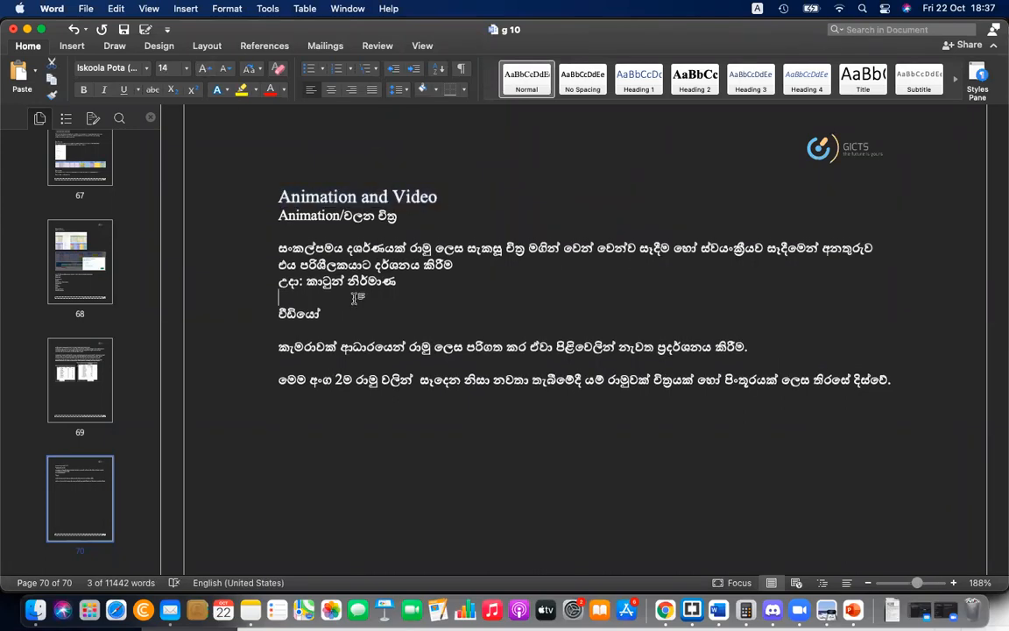
# Start a new line below the Sinhala animation definition with "A conceptual or hypothetical scenario", correcting the spelling of "hypothetical"
pyautogui.click(468, 253)
pyautogui.click(308, 235)
pyautogui.click(457, 261)
pyautogui.press('Return')
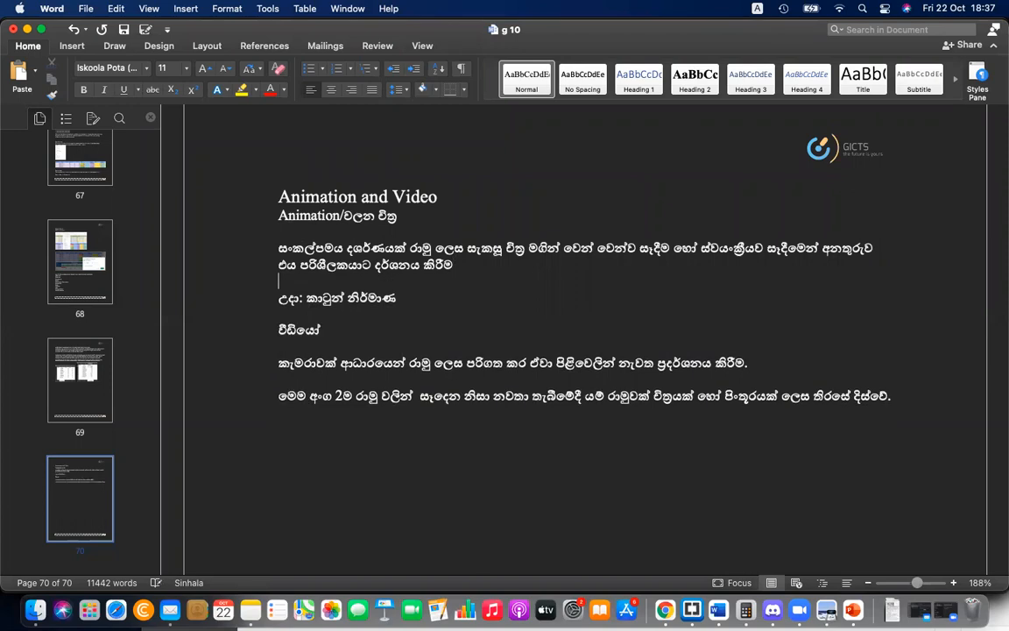
pyautogui.write('A')
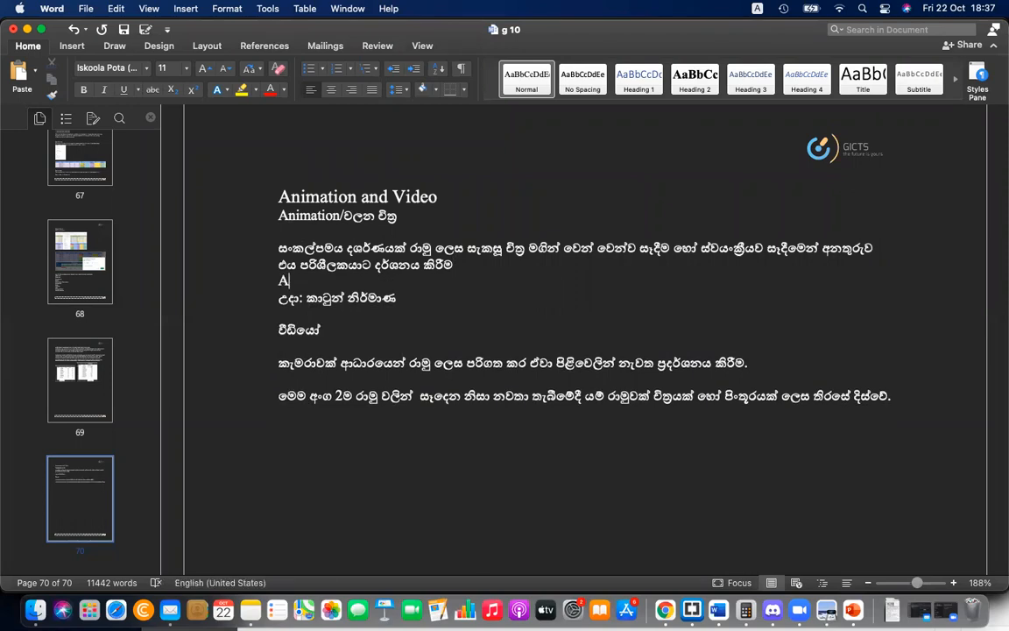
pyautogui.write(' conceptual or')
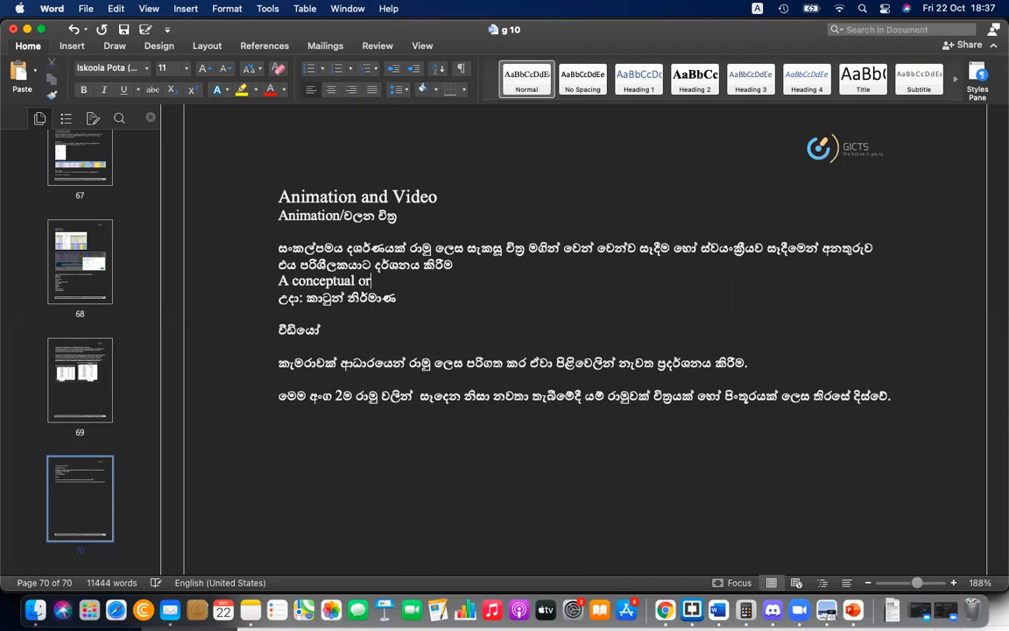
pyautogui.write(' hyphothe')
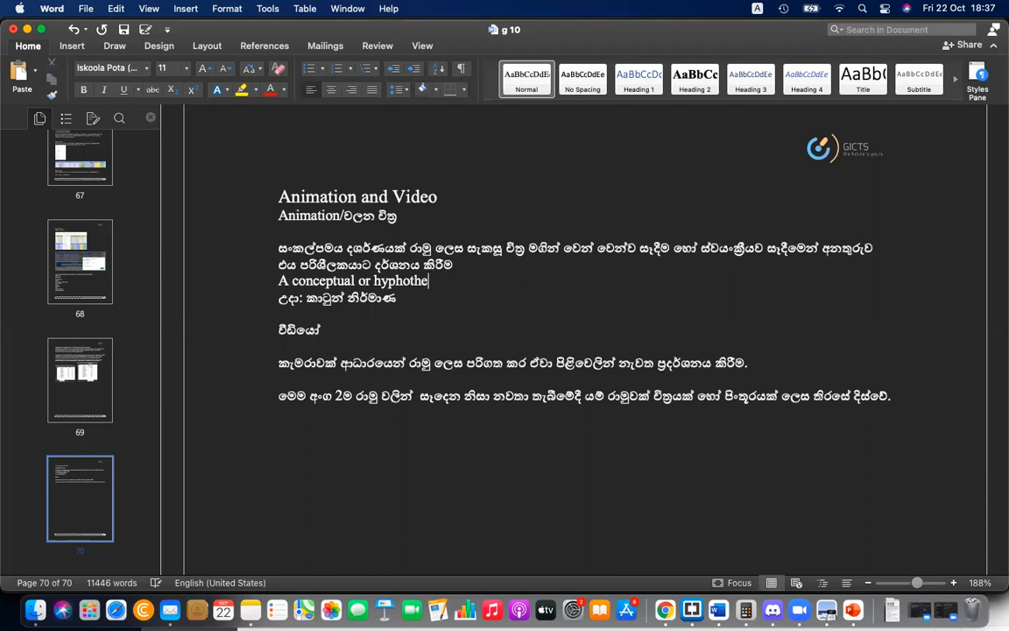
pyautogui.write('tical scenario')
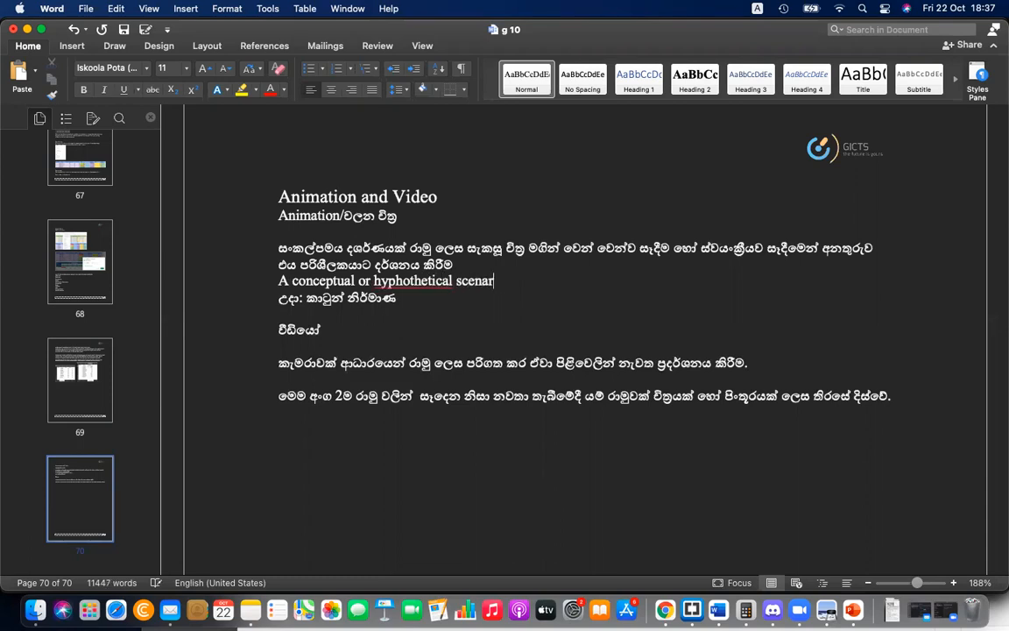
pyautogui.rightClick(411, 280)
pyautogui.click(474, 297)
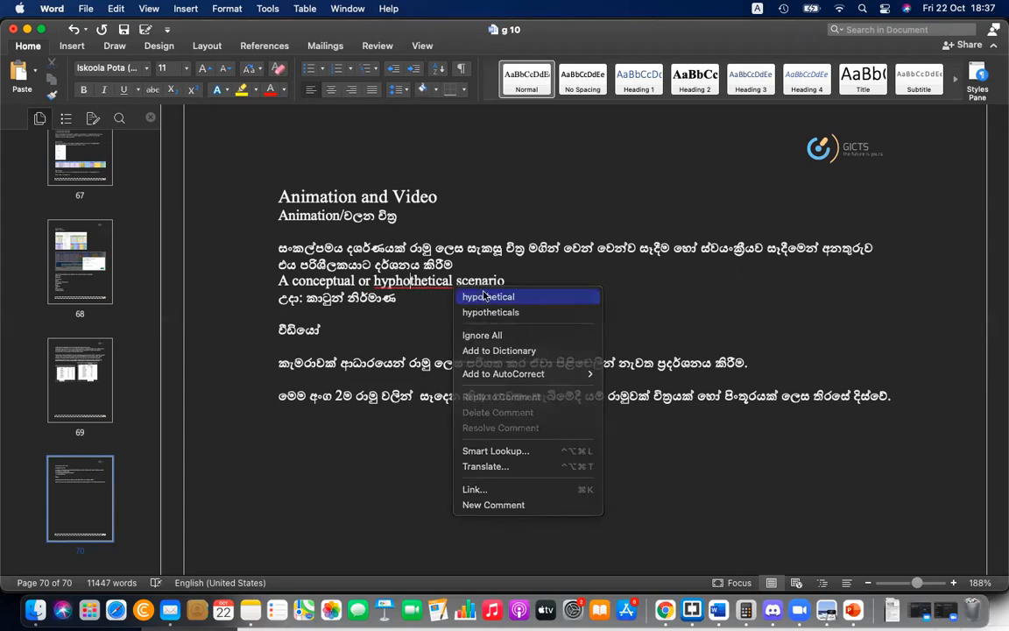
# Continue the English definition with "which is created by using frames (a sequence of manual or electronic or", correcting the spelling of "sequence"
pyautogui.click(518, 280)
pyautogui.write('which')
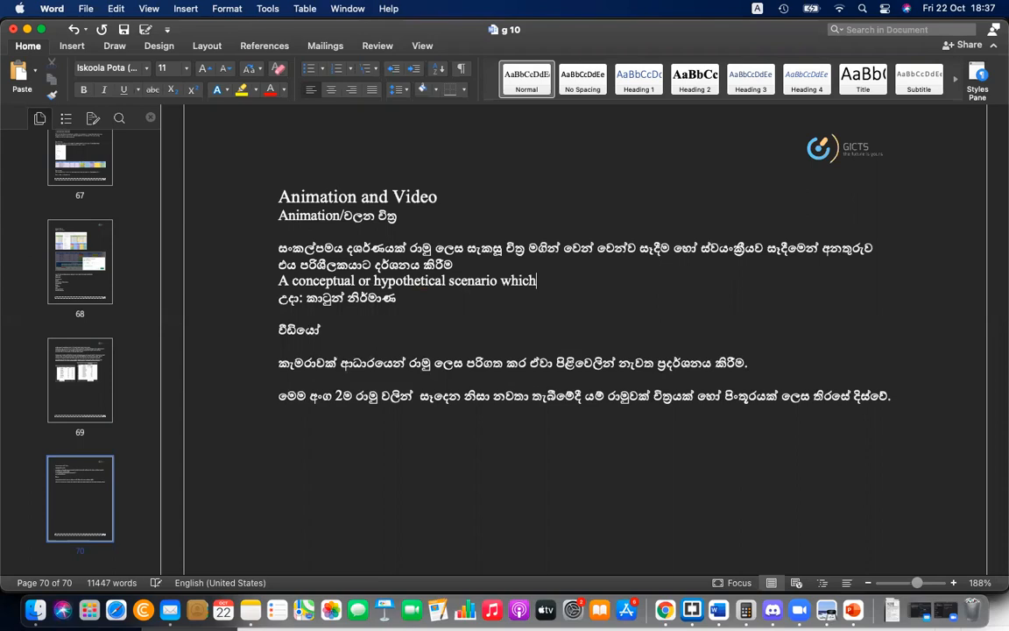
pyautogui.write(' is created by using ')
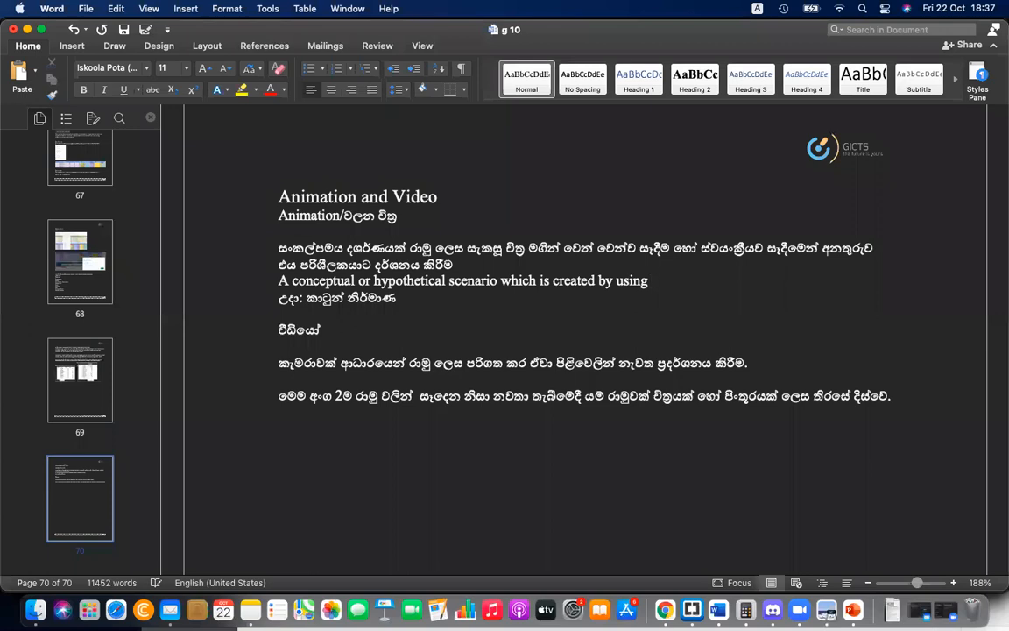
pyautogui.write('frames (a s')
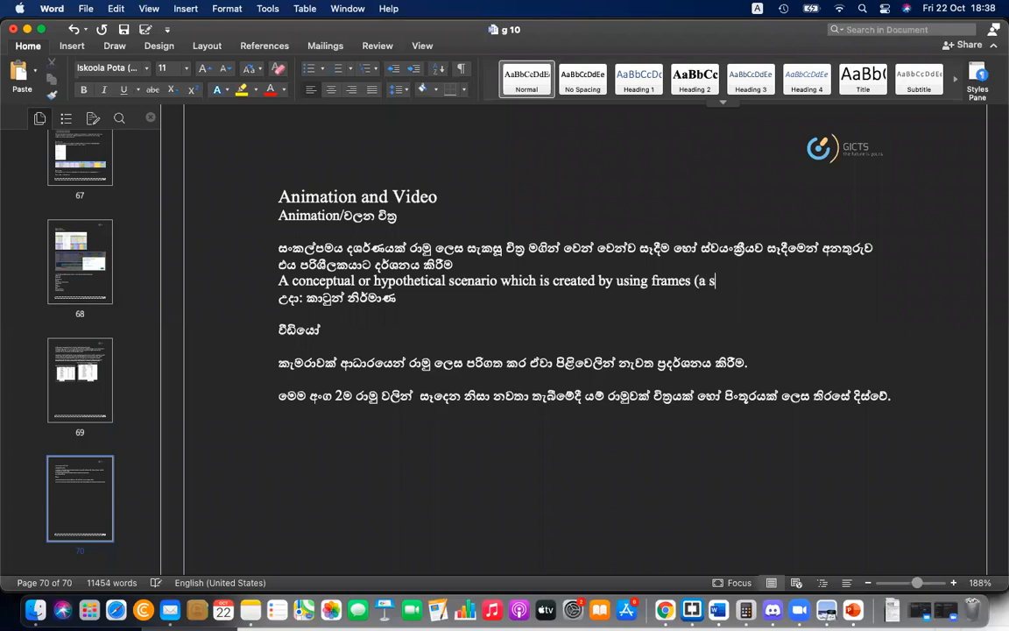
pyautogui.write('equene of manual or')
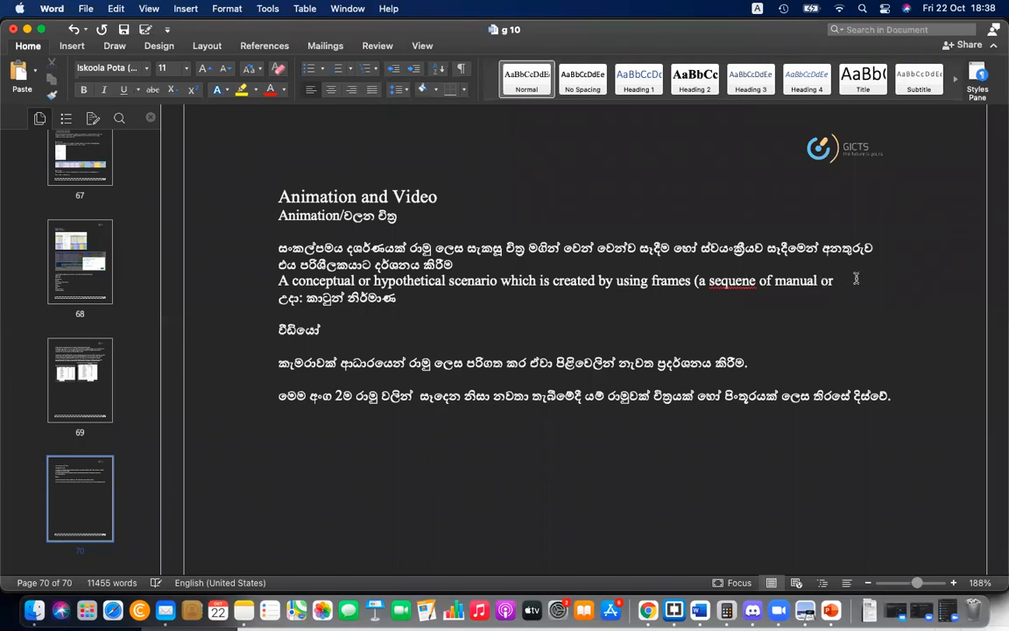
pyautogui.write('electronic or')
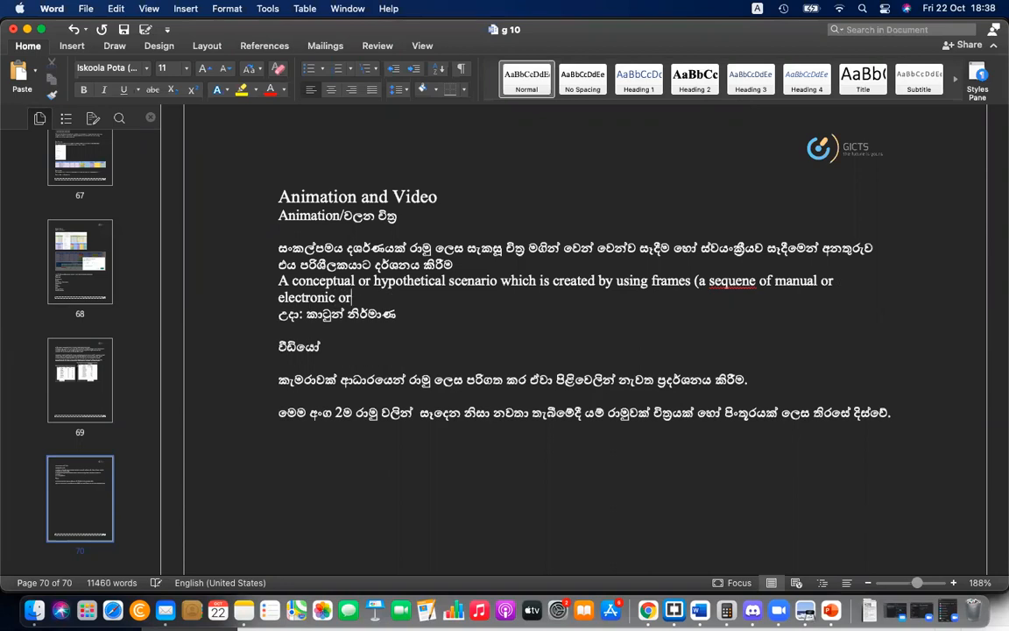
pyautogui.rightClick(722, 287)
pyautogui.click(788, 294)
# Close the parenthesis of the English definition with "electronic automated drawings)" after "manual or electronic or"
pyautogui.click(402, 297)
pyautogui.write('electro')
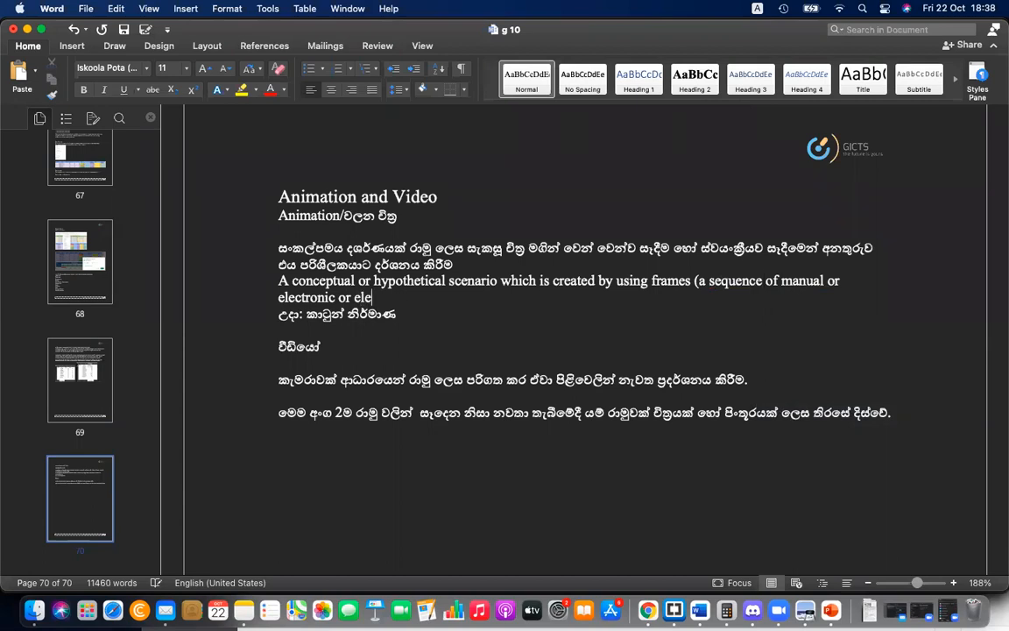
pyautogui.write('nic automated ')
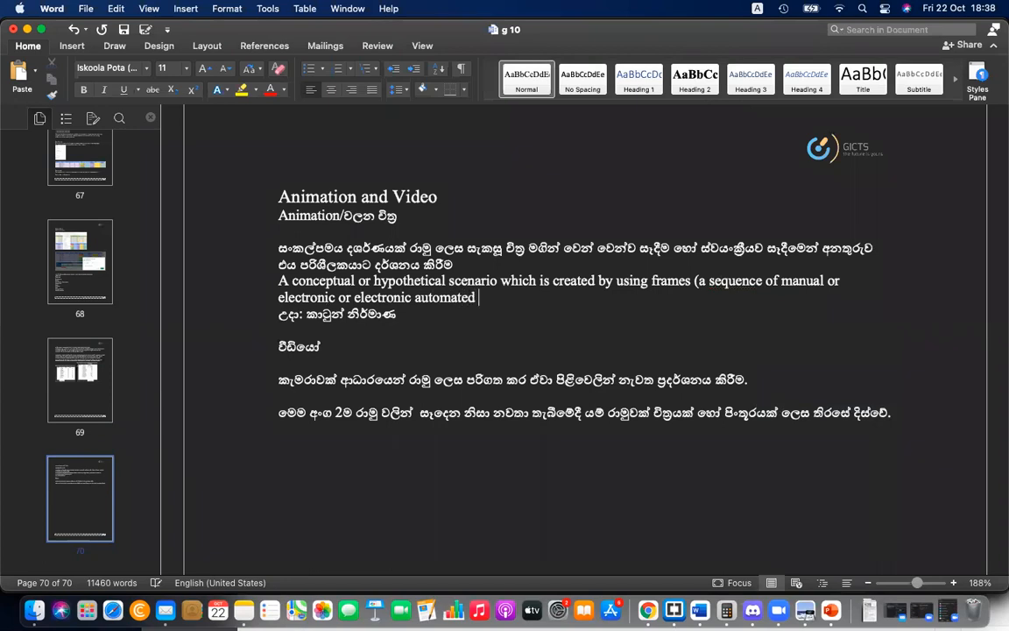
pyautogui.write('drawings)')
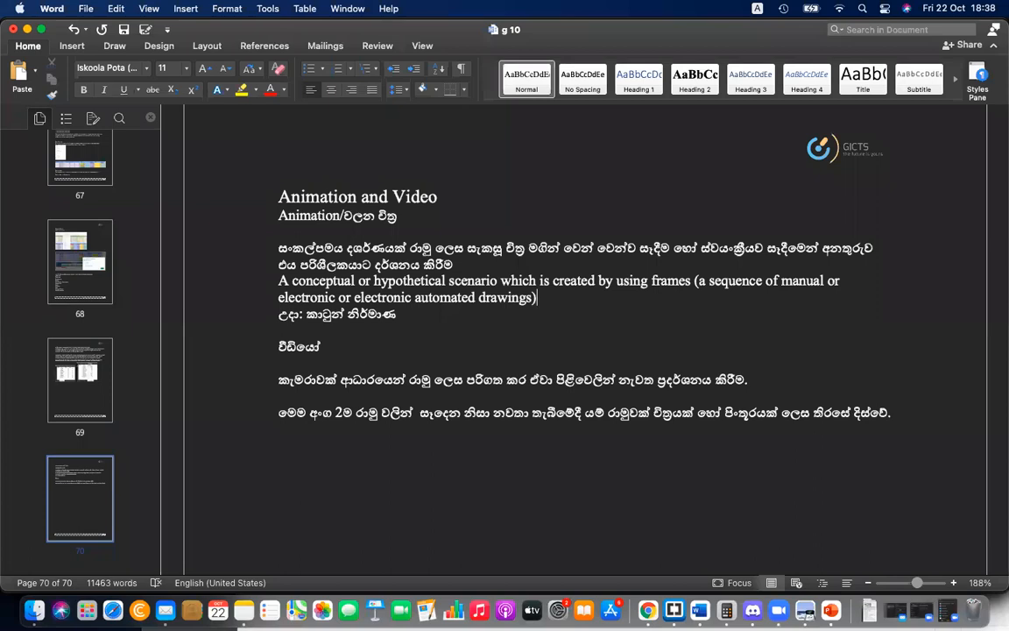
# Finish the English definition with "and played as a frame sequence (typically 24 or more frames per second)"
pyautogui.write('and played as a frame sequency')
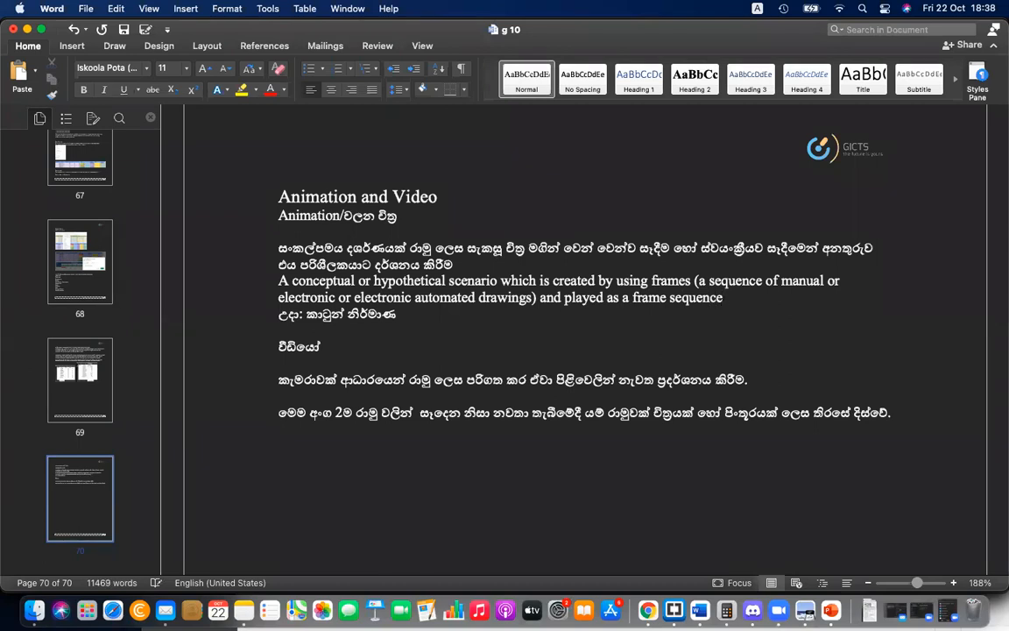
pyautogui.write('(typically')
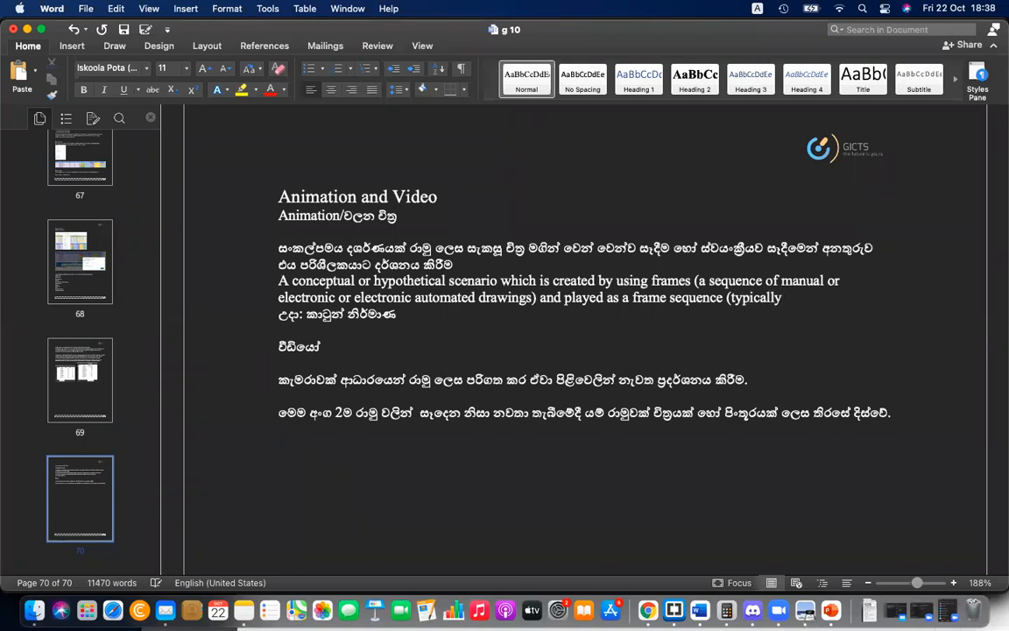
pyautogui.write(' 124')
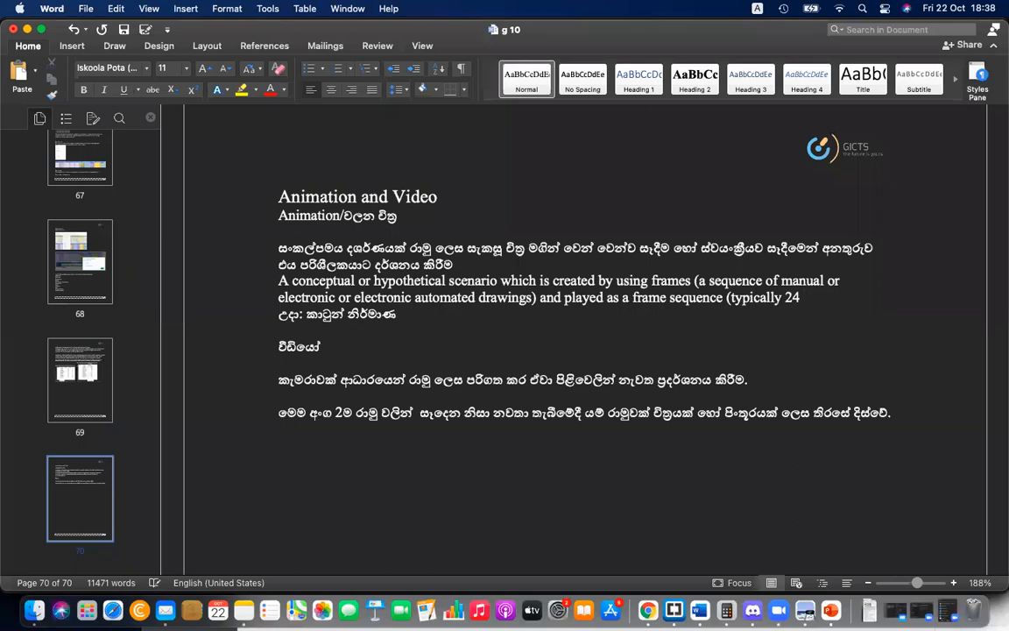
pyautogui.write(' or more frames per s')
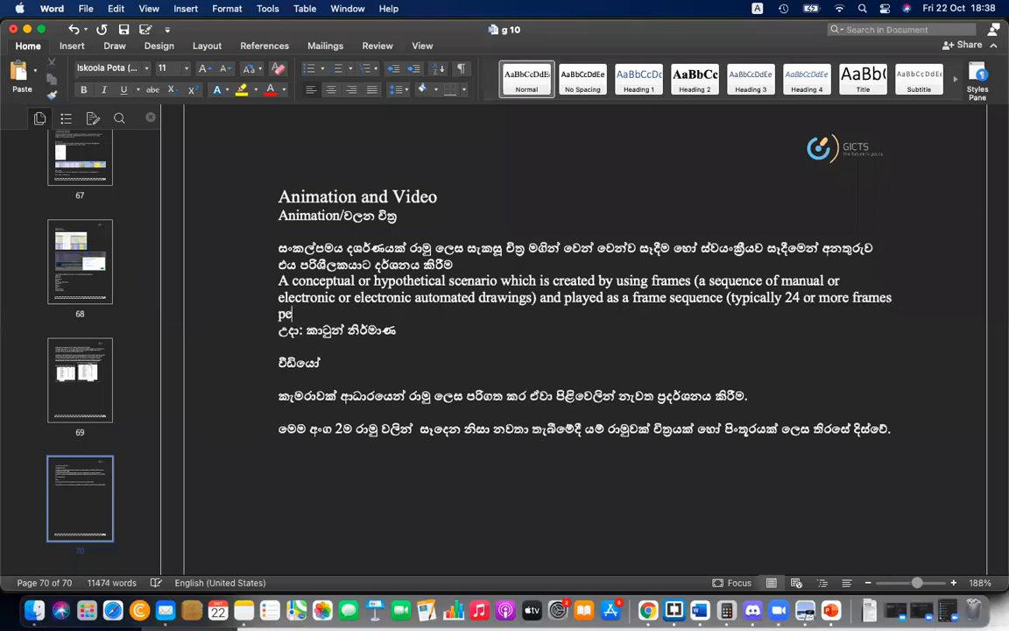
pyautogui.write('econd)')
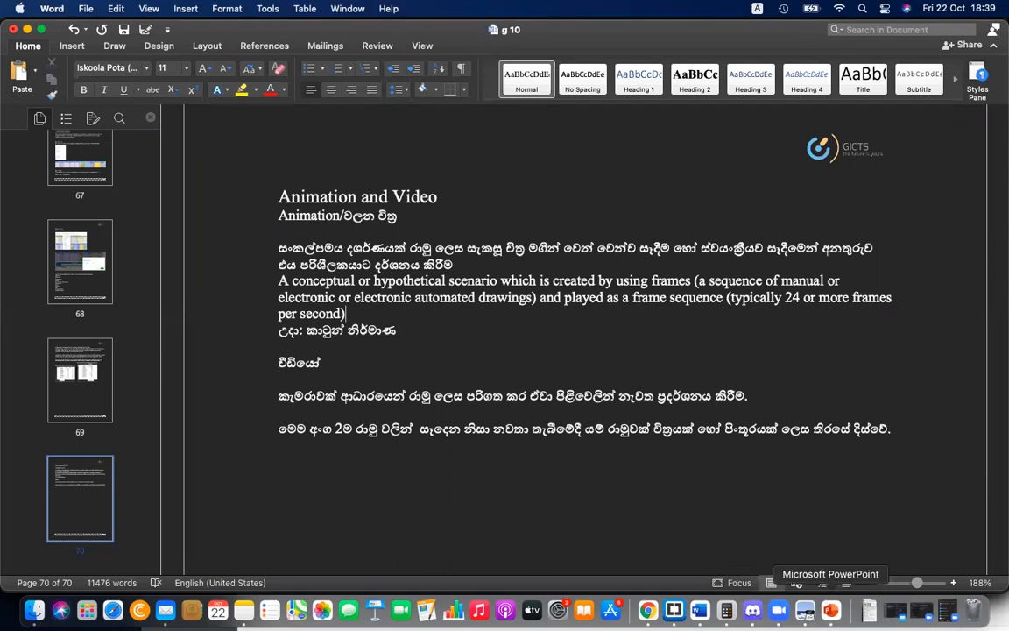
# Compare the animated fox and duck GIFs on slides 3 and 4 in PowerPoint, then return to the Word notes
pyautogui.click(830, 610)
pyautogui.click(87, 300)
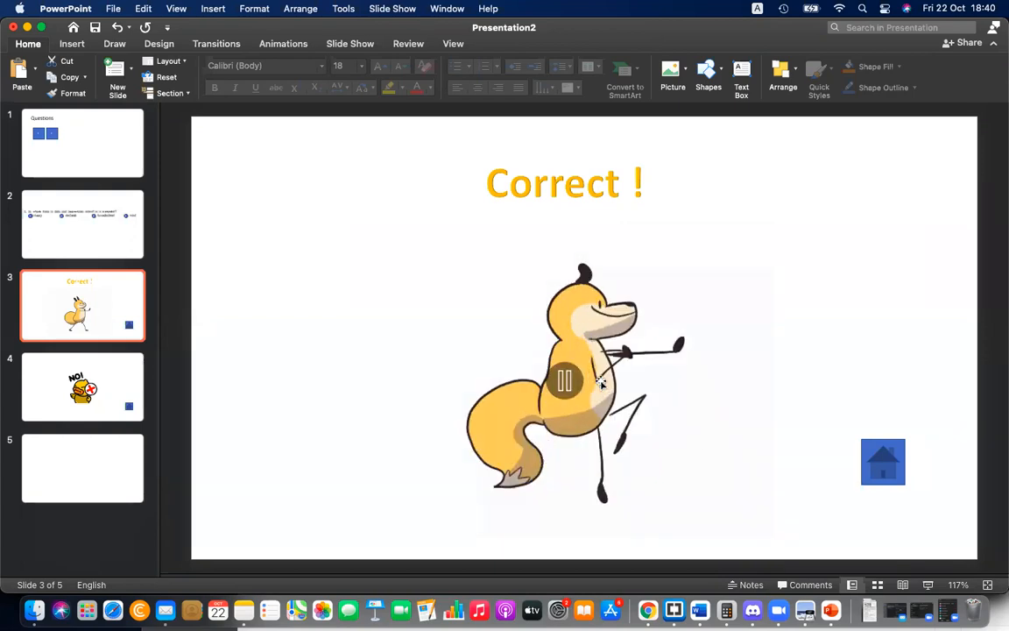
pyautogui.click(55, 401)
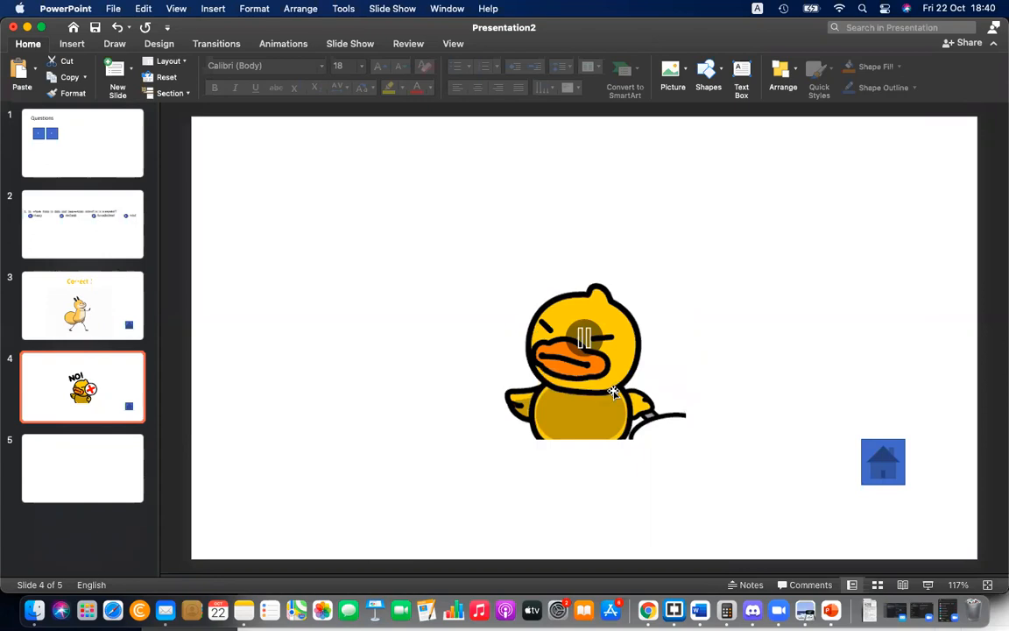
pyautogui.click(79, 302)
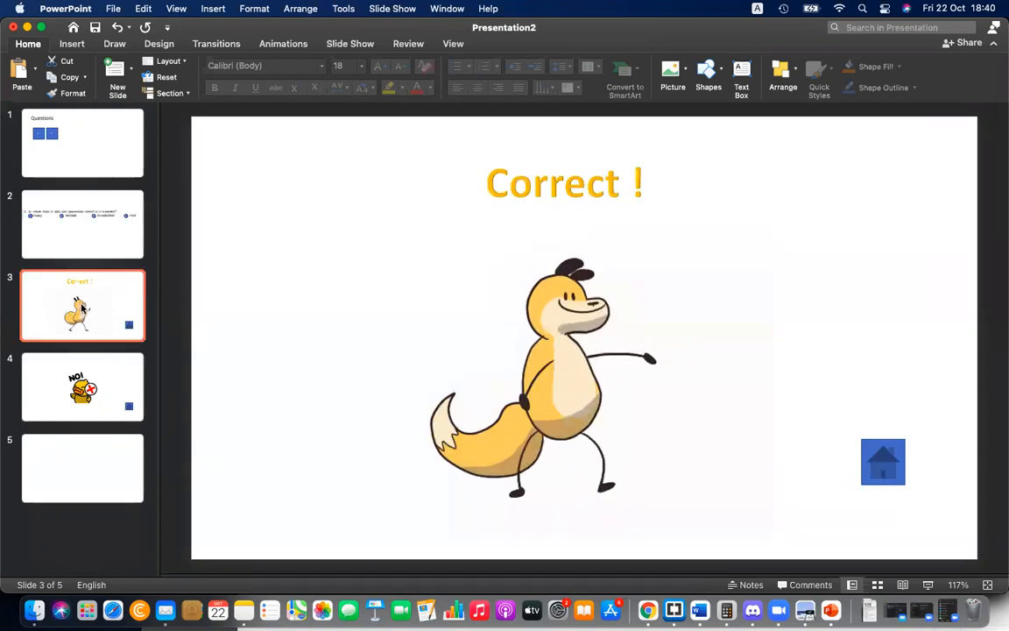
pyautogui.click(88, 403)
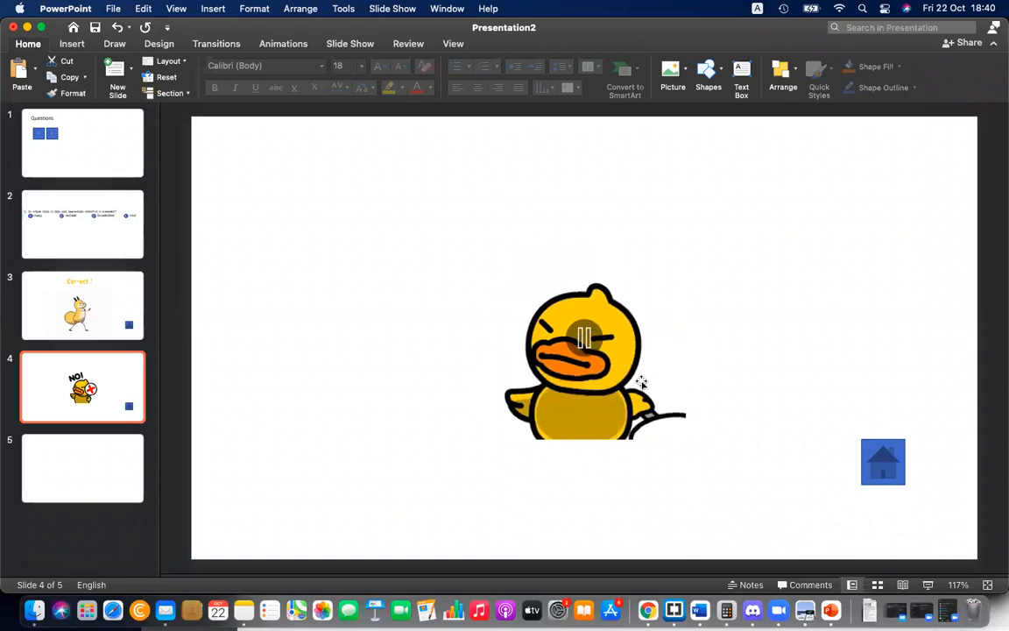
pyautogui.press('super+Tab')
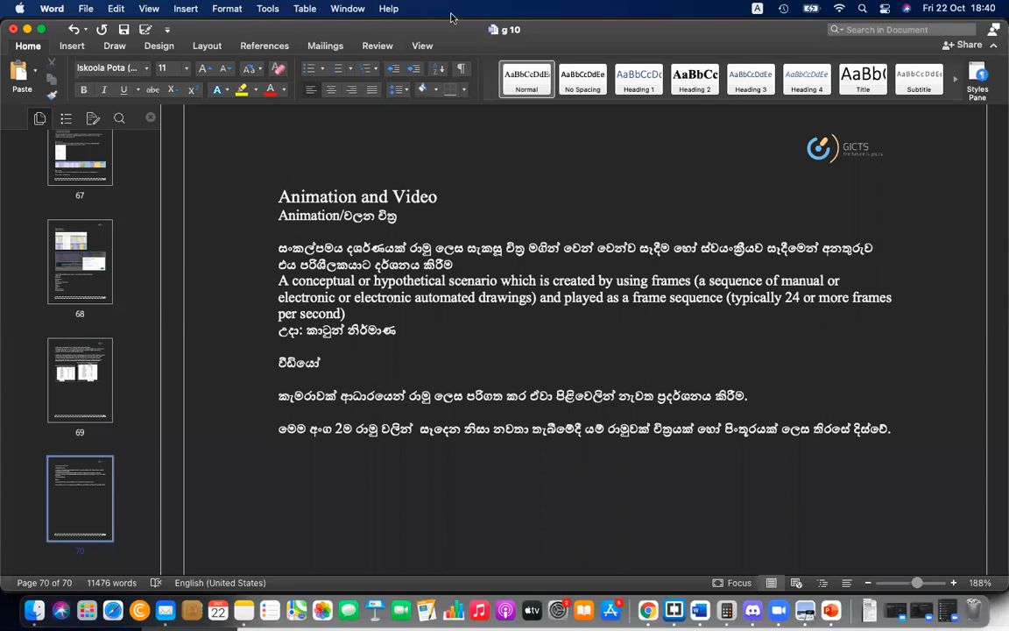
# Set the animation example line off with a blank line, prefixing it with "Ex/" and appending "/cartoons"
pyautogui.click(353, 316)
pyautogui.press('Return')
pyautogui.click(405, 351)
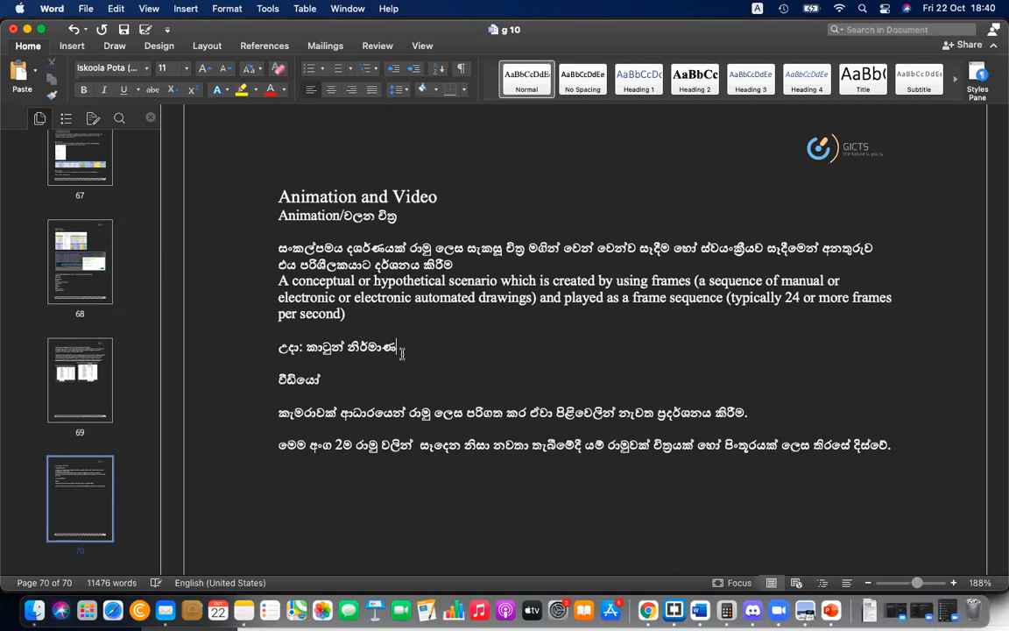
pyautogui.write('/cartoons')
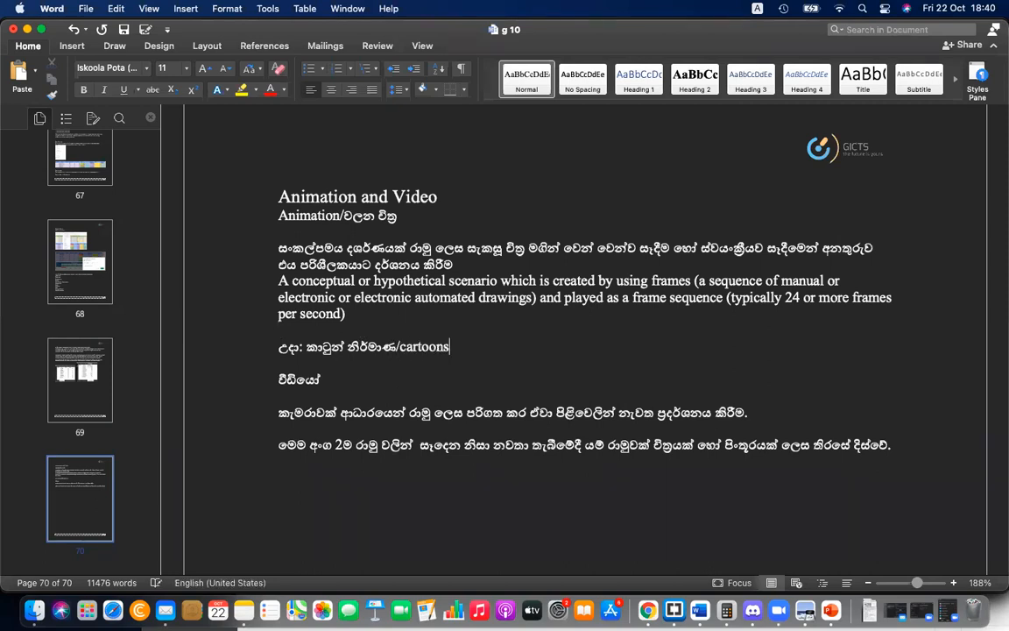
pyautogui.click(278, 347)
pyautogui.write('Ex')
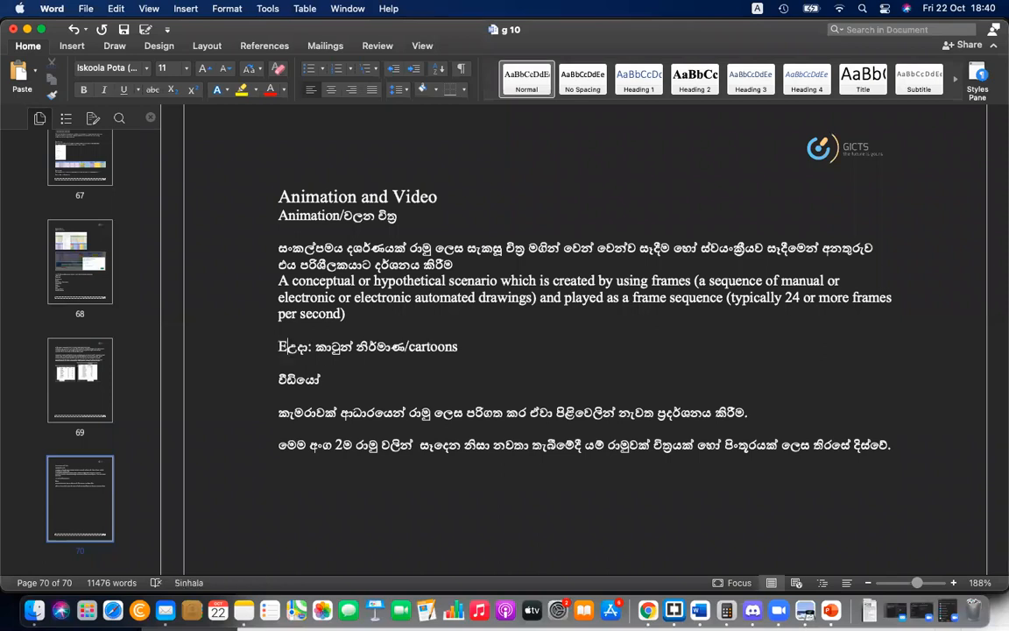
pyautogui.write('/')
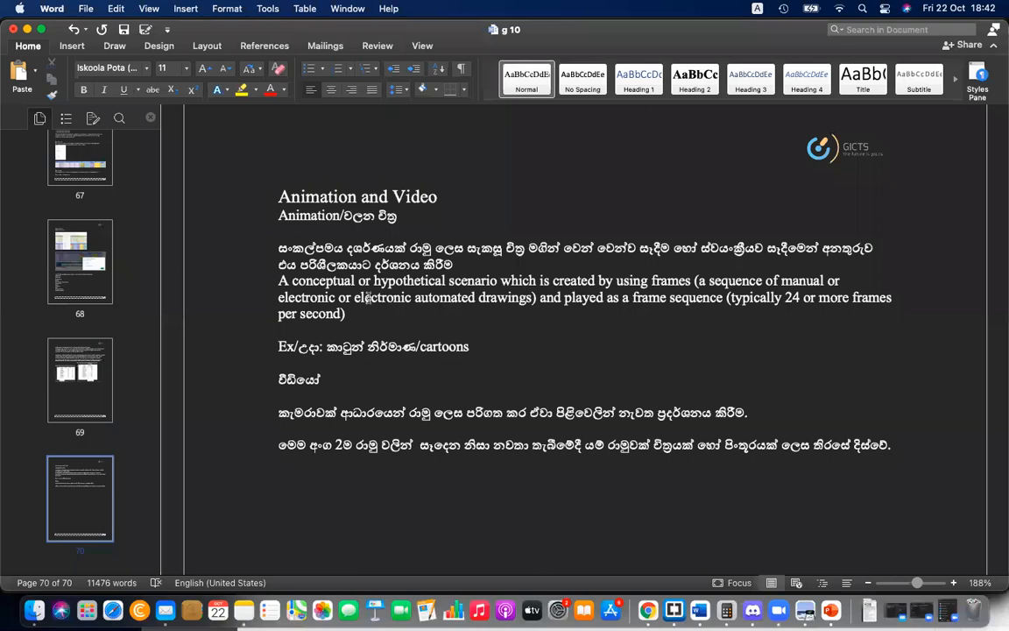
# Add "Video/" in front of the Sinhala video heading
pyautogui.click(274, 374)
pyautogui.write('Vide')
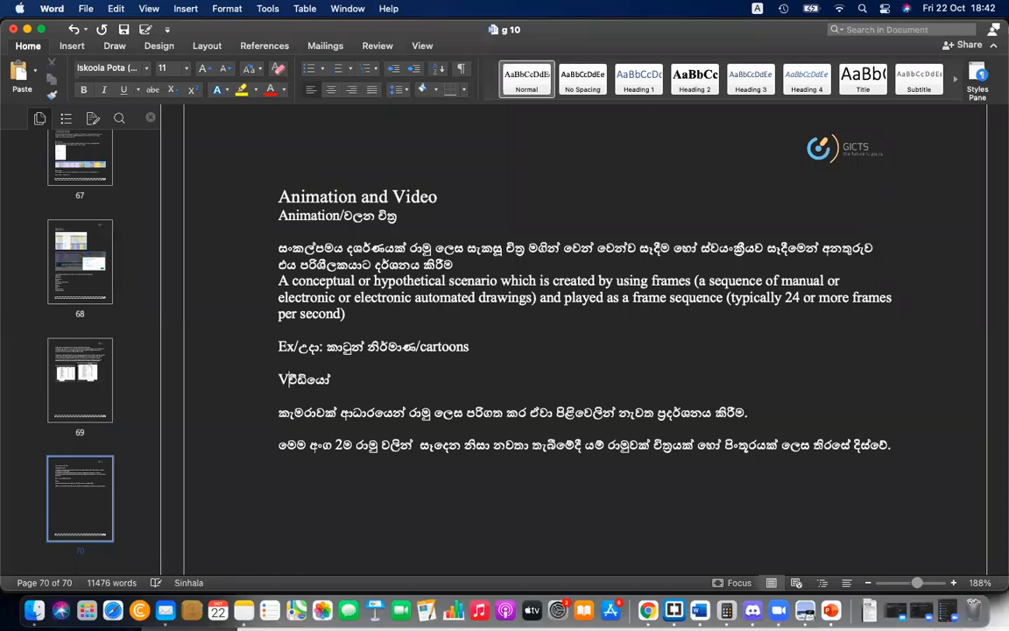
pyautogui.write('o/')
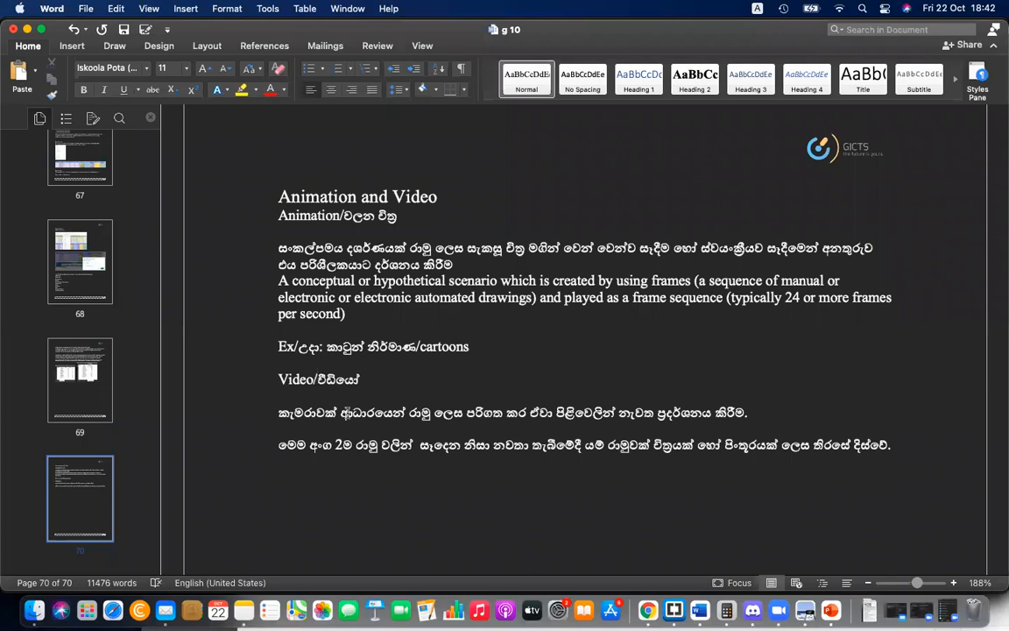
# Start an English definition on a new line above the Sinhala video definition: "A captures set of frames from a real life scenario"
pyautogui.click(383, 388)
pyautogui.write('A')
pyautogui.press('BackSpace')
pyautogui.press('BackSpace')
pyautogui.press('Return')
pyautogui.write('A ')
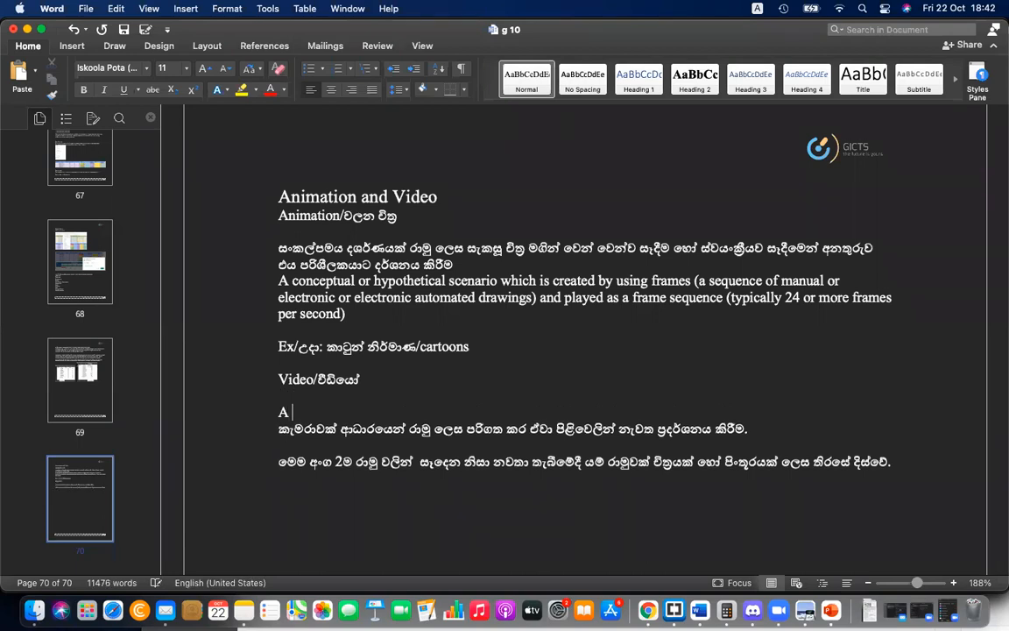
pyautogui.write('captures set of fr')
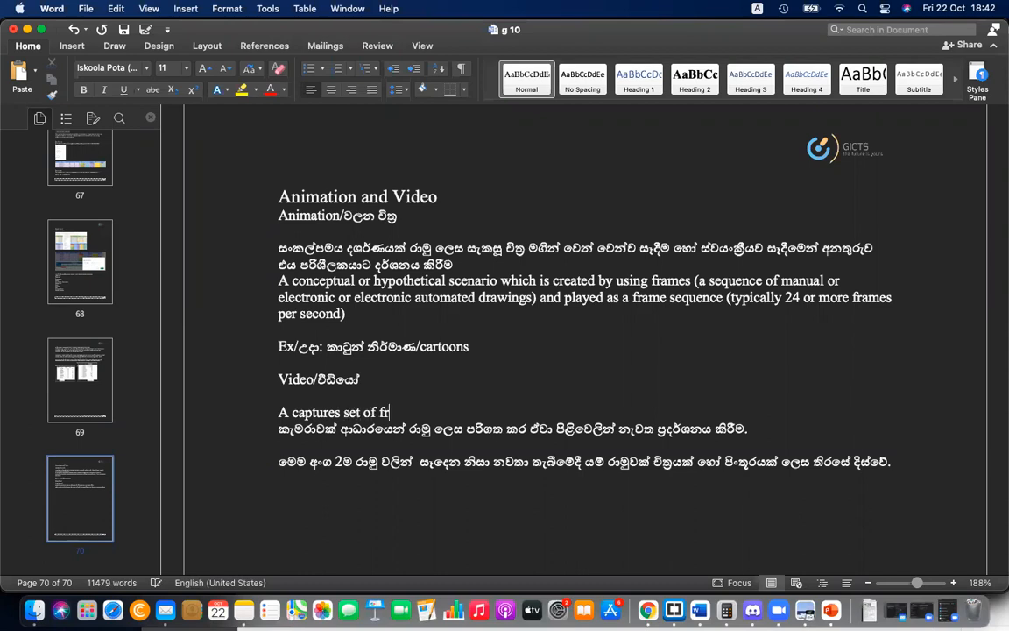
pyautogui.write('ames fro')
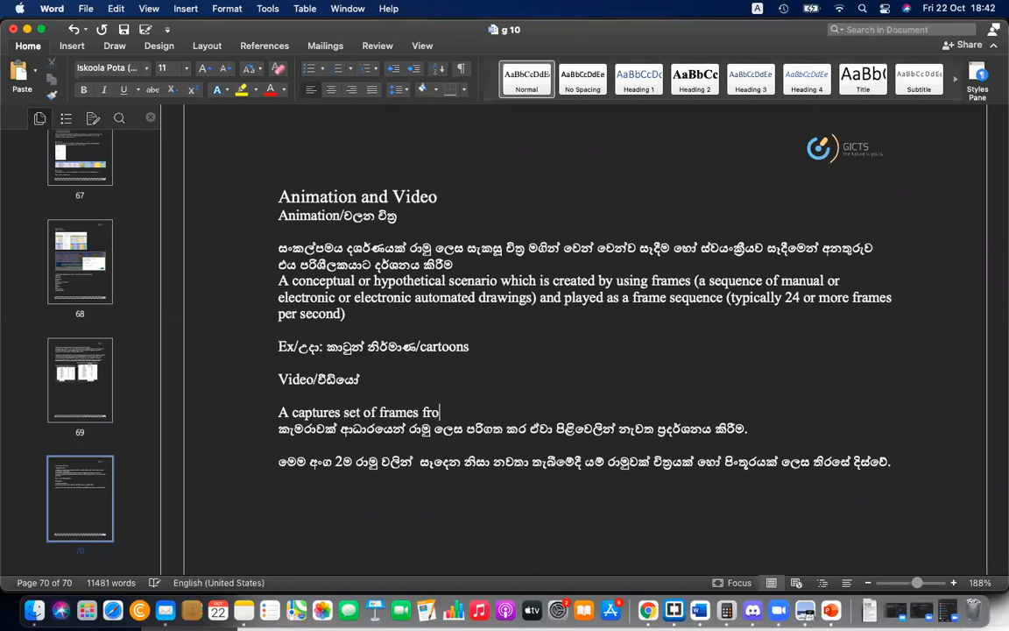
pyautogui.write('m a real')
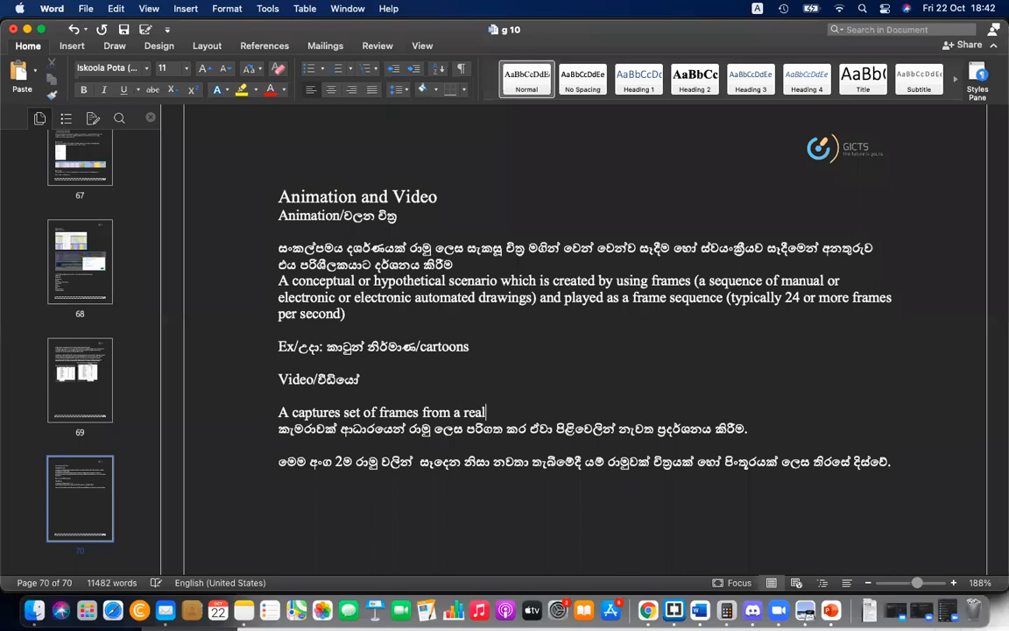
pyautogui.write(' life scenari')
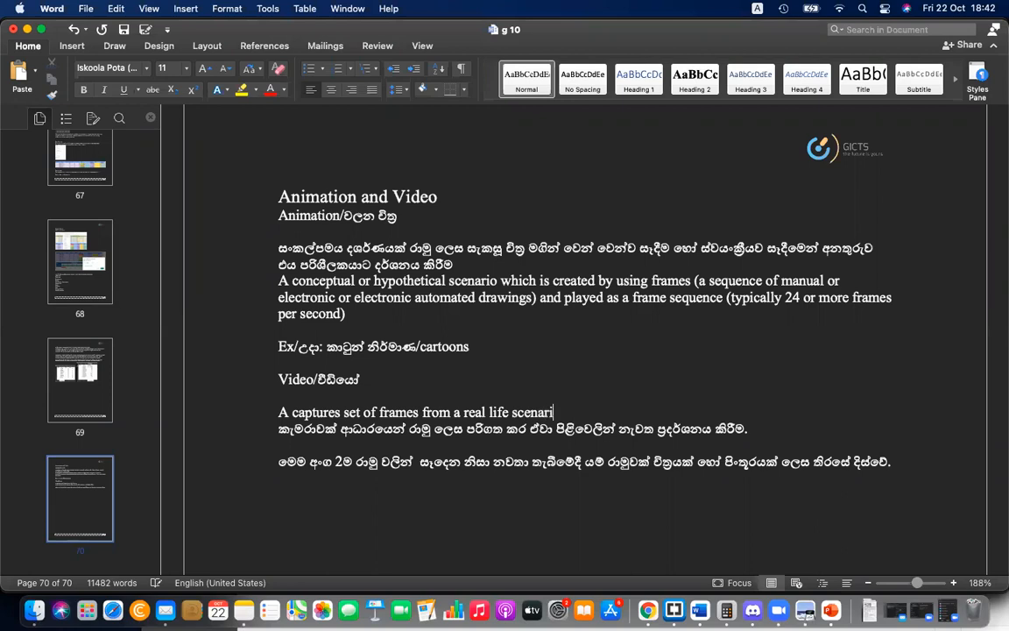
# End the first sentence of the English video definition with "or though acting."
pyautogui.write('o or from ac t')
pyautogui.press('BackSpace')
pyautogui.press('BackSpace')
pyautogui.press('BackSpace')
pyautogui.press('BackSpace')
pyautogui.press('BackSpace')
pyautogui.press('BackSpace')
pyautogui.press('BackSpace')
pyautogui.press('BackSpace')
pyautogui.press('BackSpace')
pyautogui.write('though acting.')
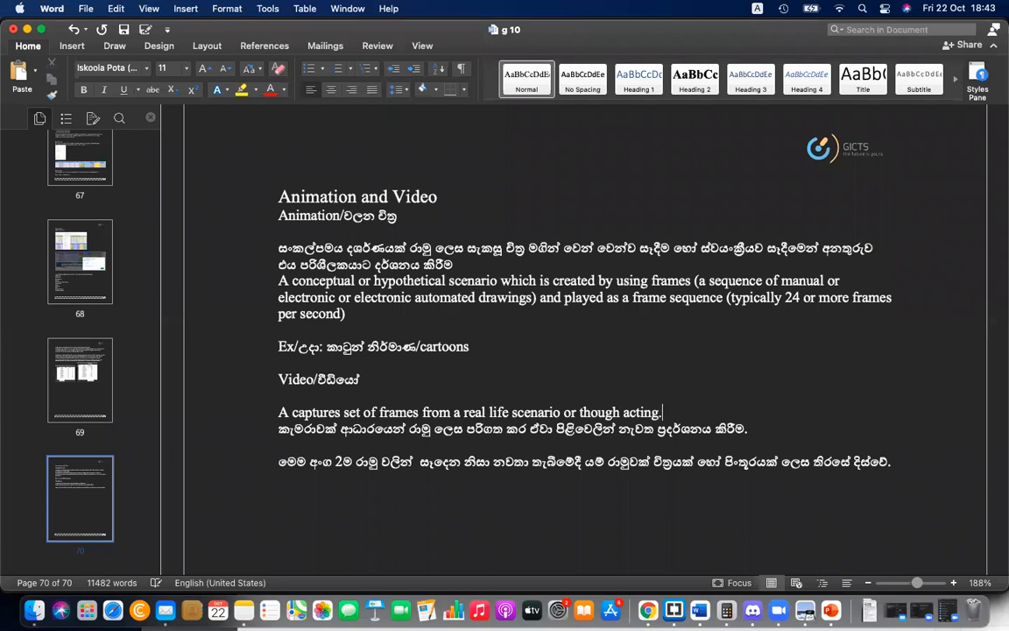
# Add the sentence "It also played 24fps or more frames per second." to the English video definition
pyautogui.write(' It is')
pyautogui.press('BackSpace')
pyautogui.write('al')
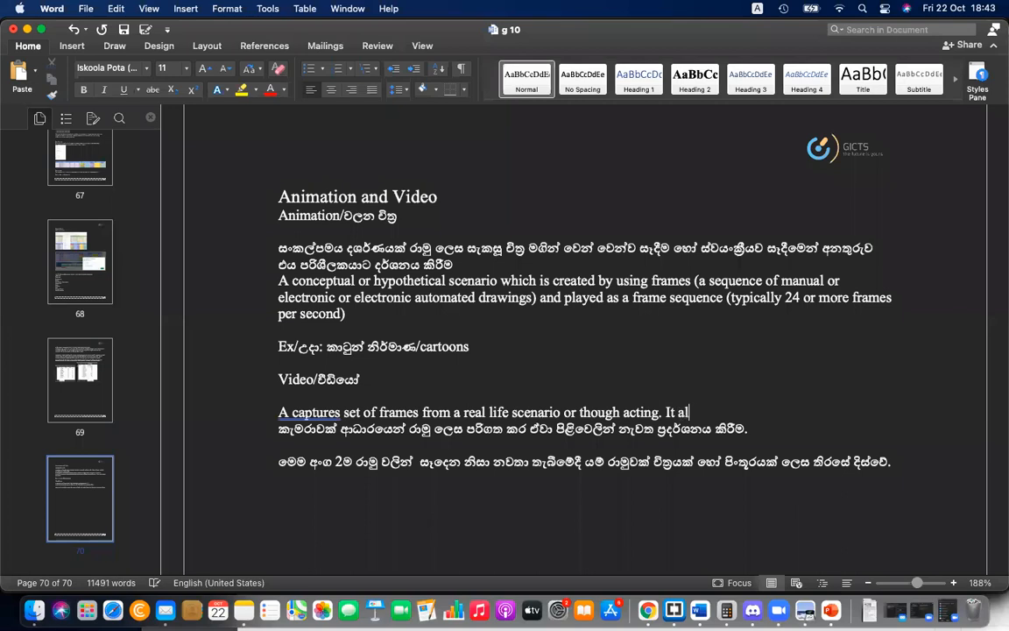
pyautogui.write('so played ')
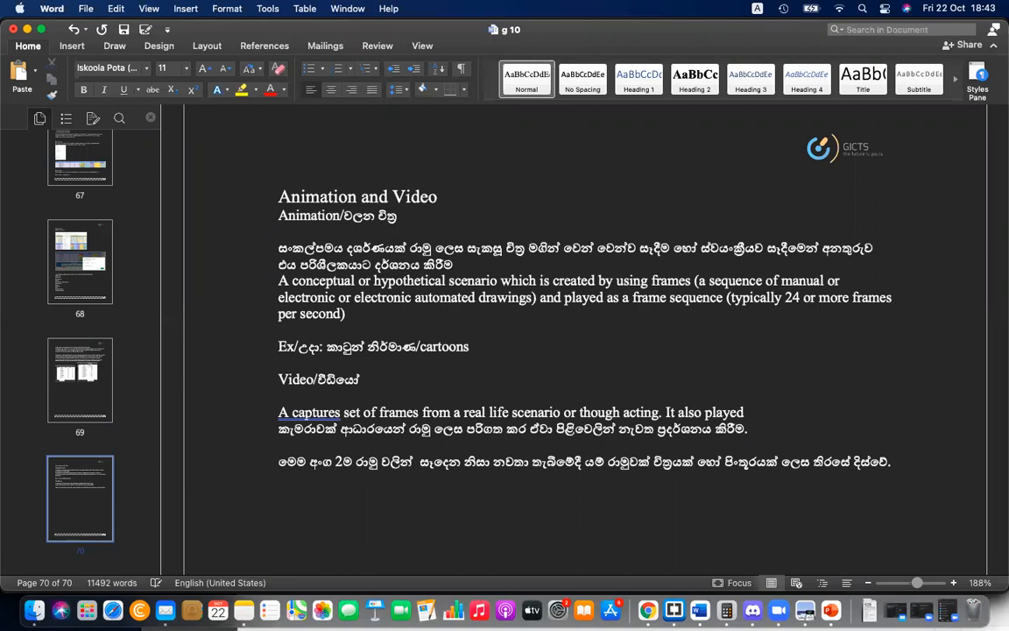
pyautogui.write('24fps or more ')
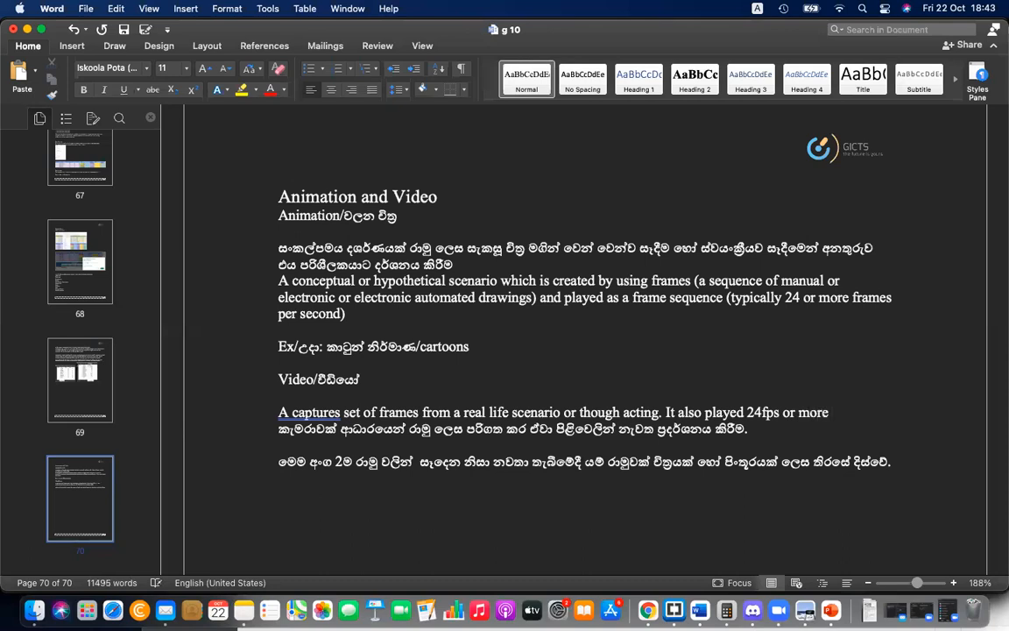
pyautogui.write('frames per se')
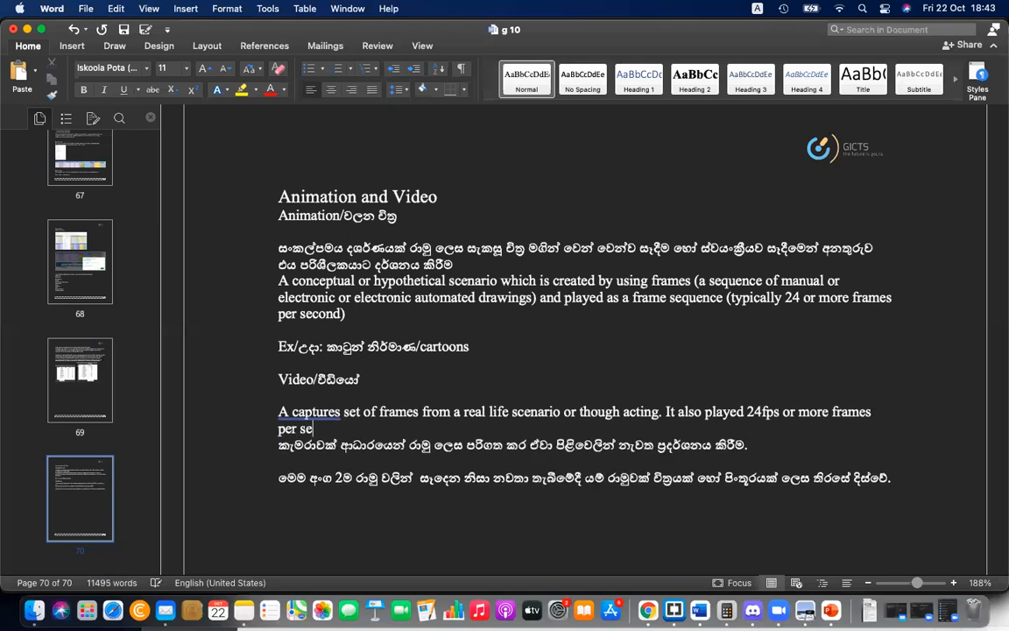
pyautogui.write('cond.')
# Correct the opening "A captures" of the video definition to "Captured"
pyautogui.rightClick(305, 415)
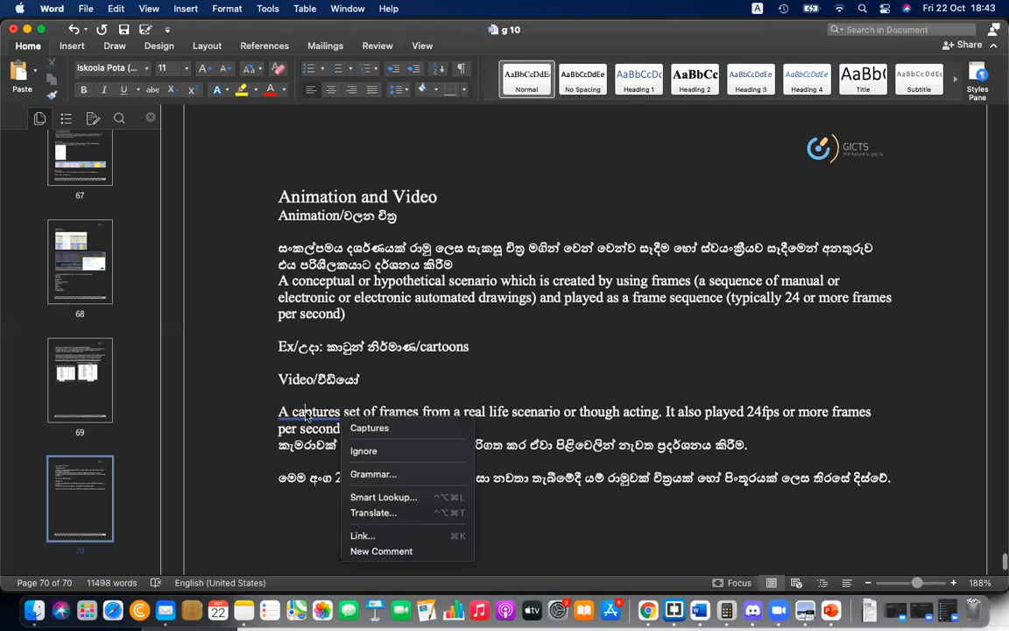
pyautogui.click(350, 428)
pyautogui.click(334, 428)
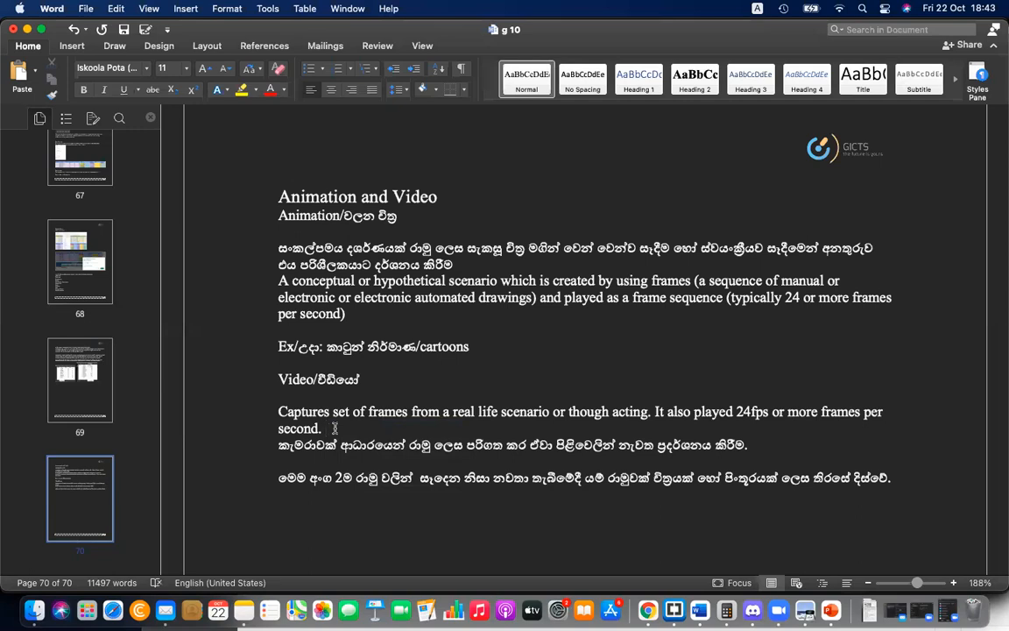
pyautogui.click(329, 411)
pyautogui.press('BackSpace')
pyautogui.write('d')
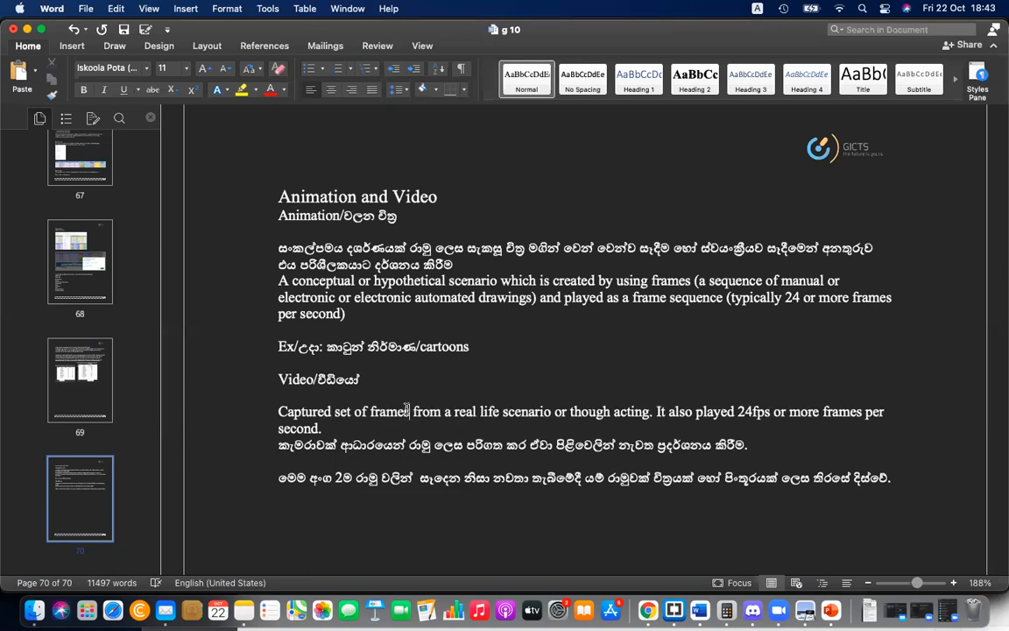
# Insert "using camera," after "Captured set of frames" in the English video definition
pyautogui.click(409, 412)
pyautogui.write('using ')
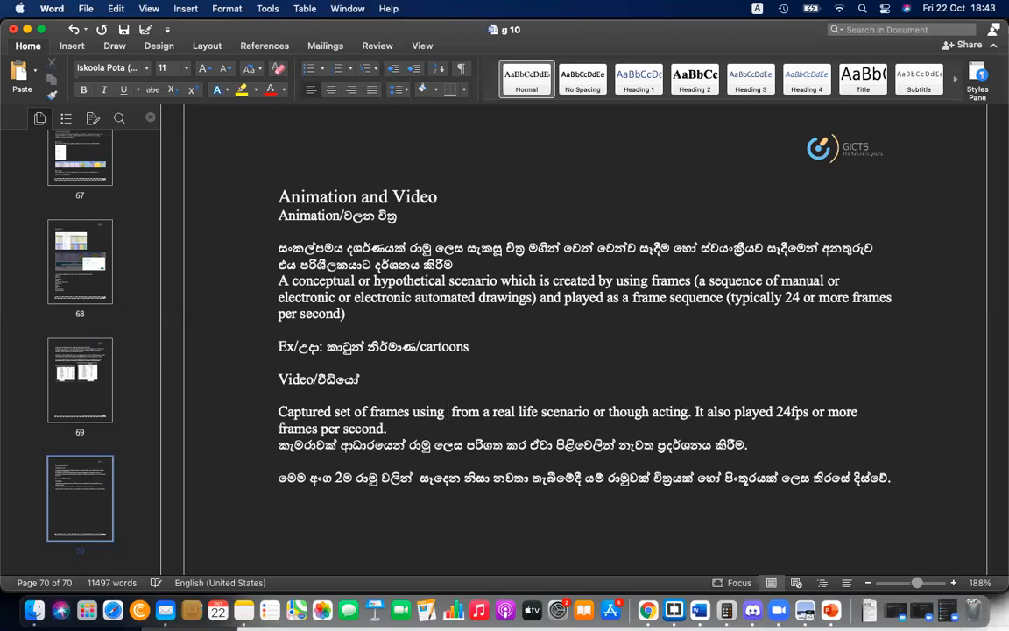
pyautogui.write('camer')
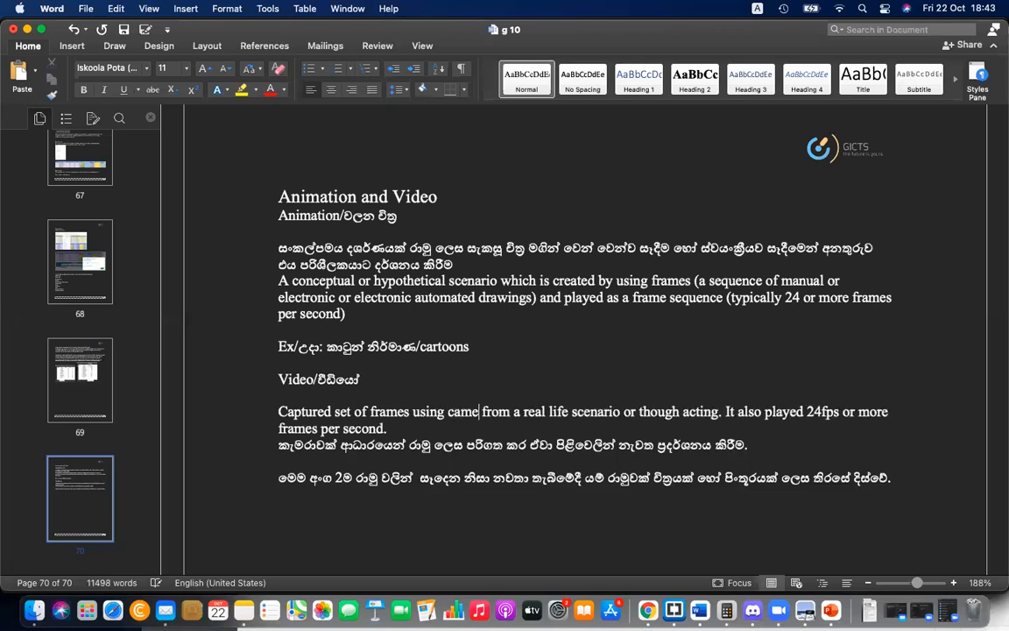
pyautogui.write('a')
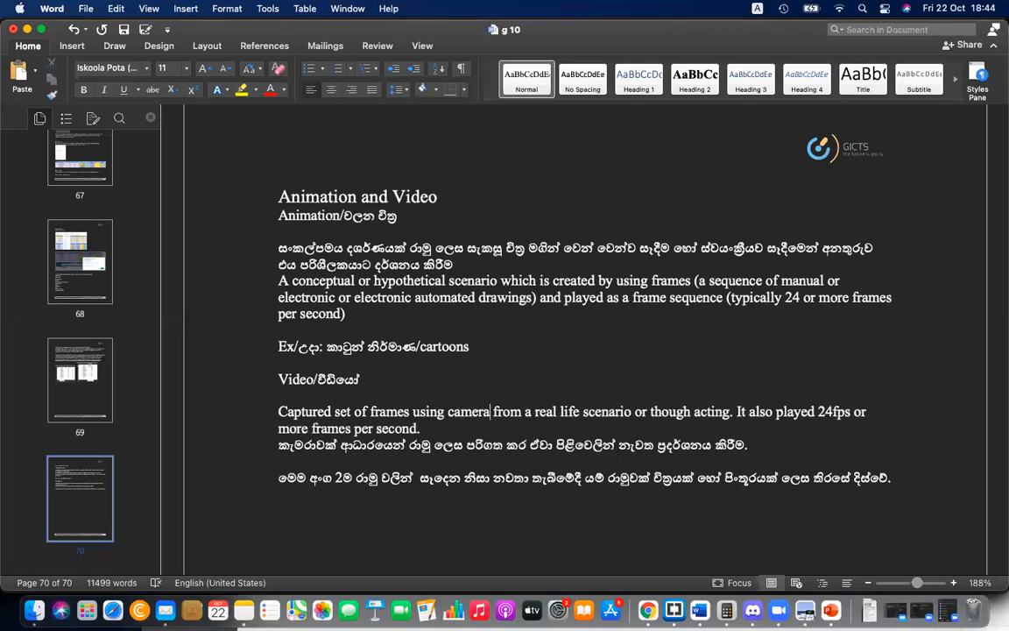
pyautogui.write('.\\')
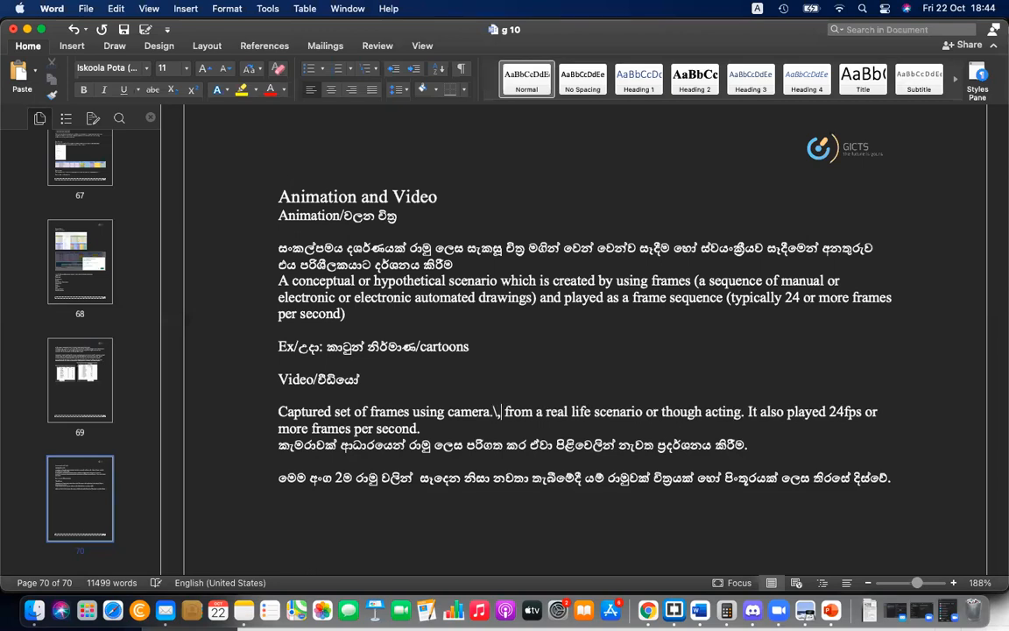
pyautogui.write('\\')
pyautogui.press('BackSpace')
pyautogui.press('BackSpace')
pyautogui.press('BackSpace')
pyautogui.press('BackSpace')
pyautogui.write(',')
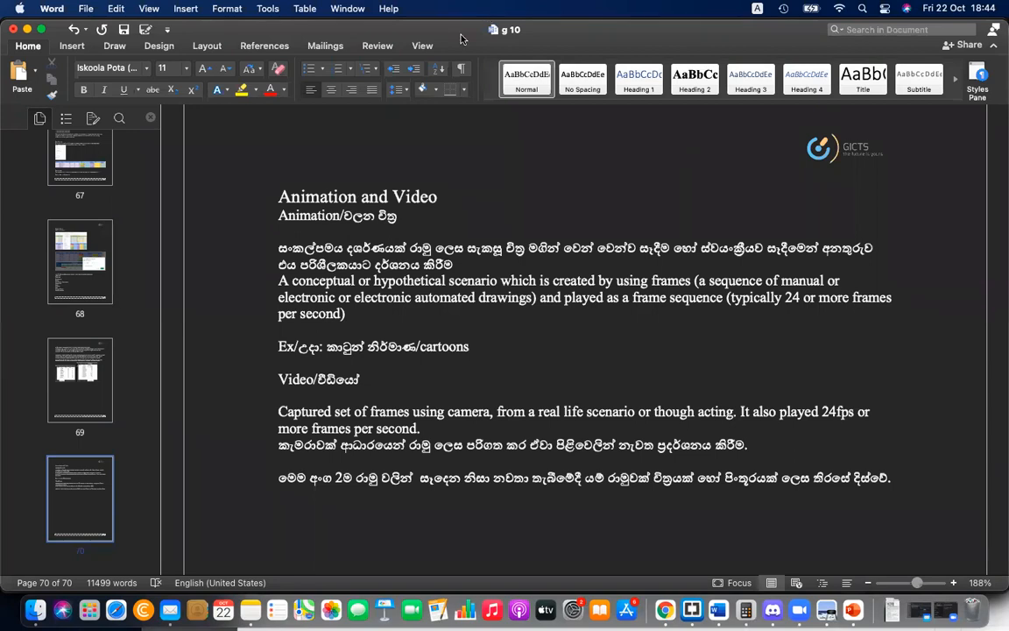
# Switch to the quiz presentation in PowerPoint and open the blank slide 5
pyautogui.click(853, 610)
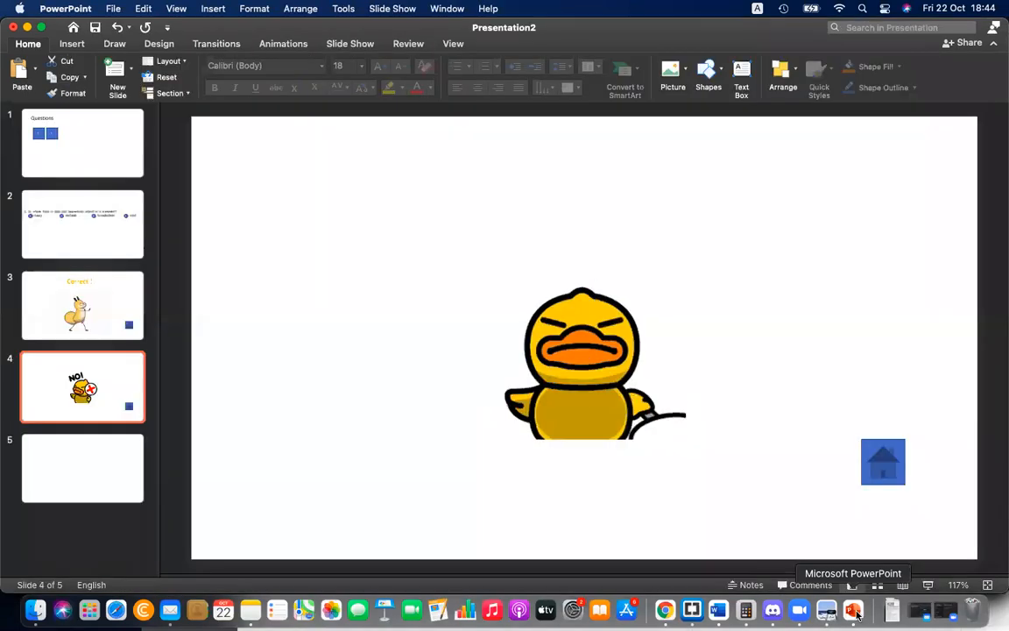
pyautogui.click(74, 478)
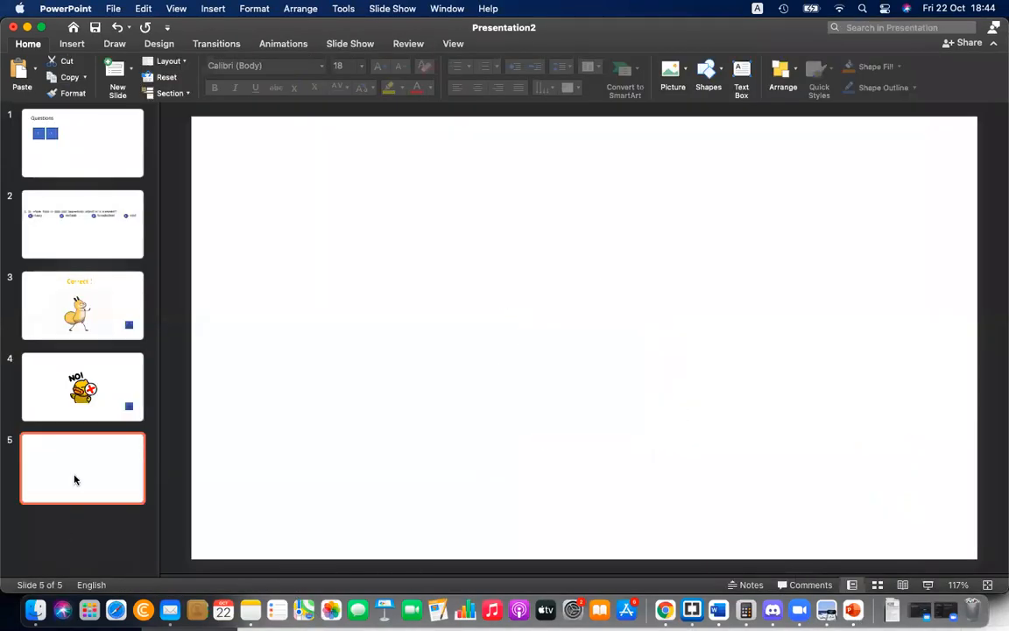
pyautogui.press('Return')
pyautogui.press('BackSpace')
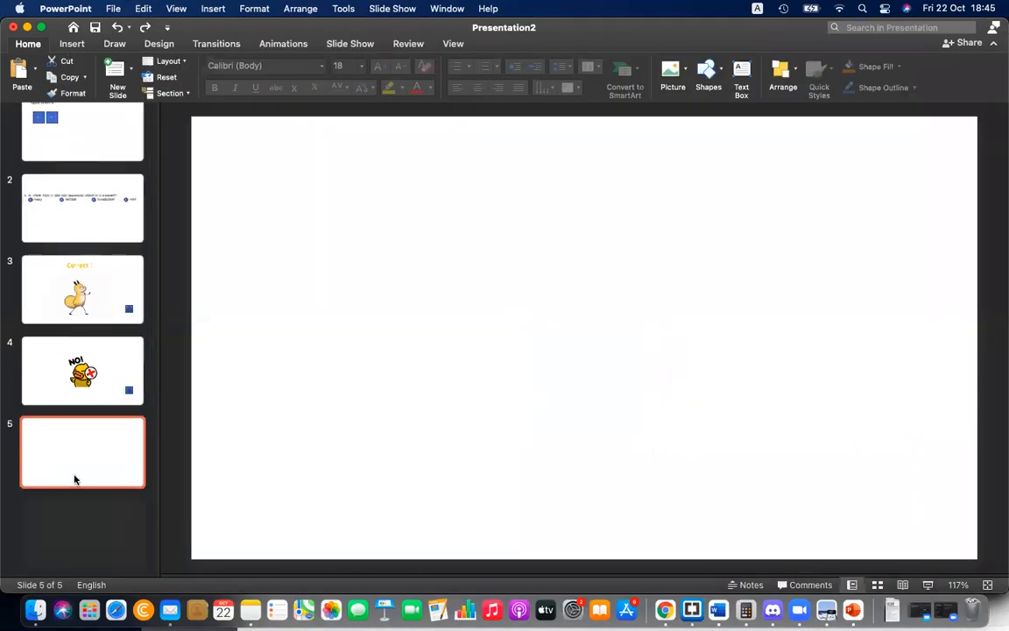
pyautogui.press('super+Tab')
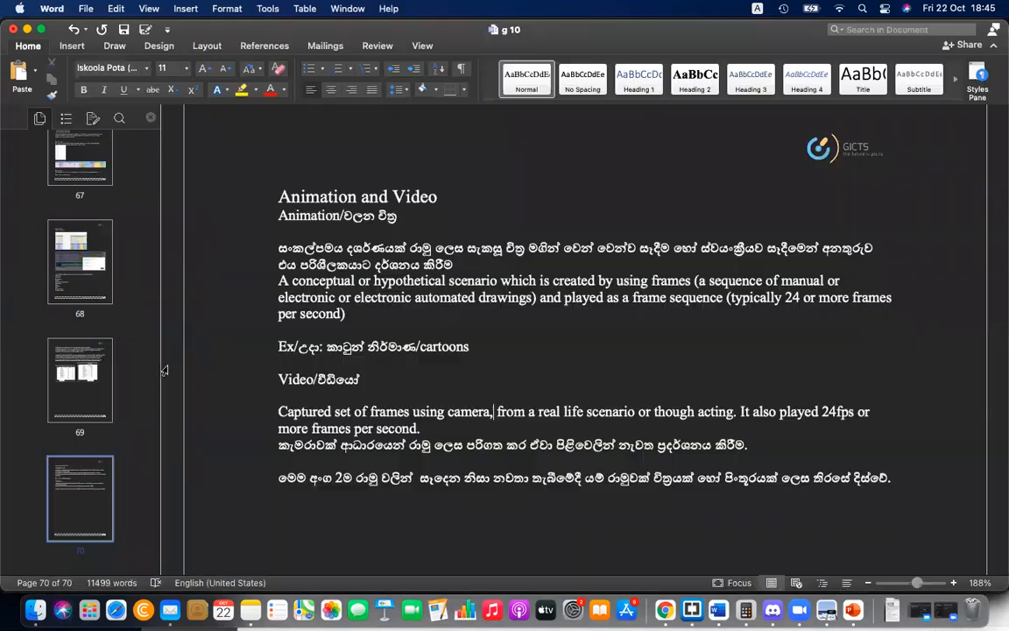
pyautogui.press('super+Tab')
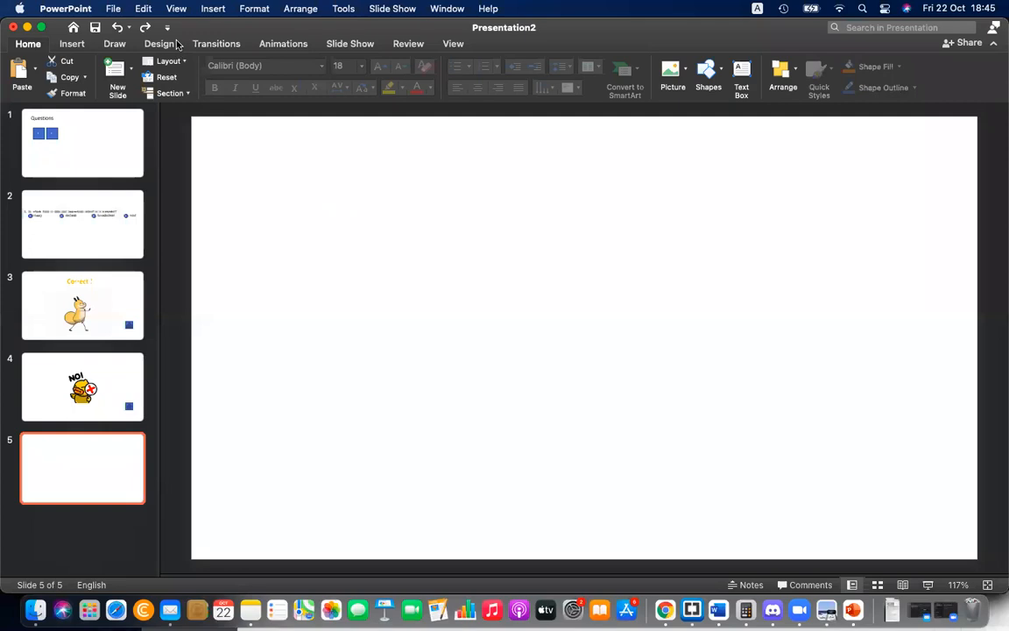
# Draw a small circle about 1 cm high and 1.1 cm wide near the right edge of slide 5
pyautogui.click(175, 43)
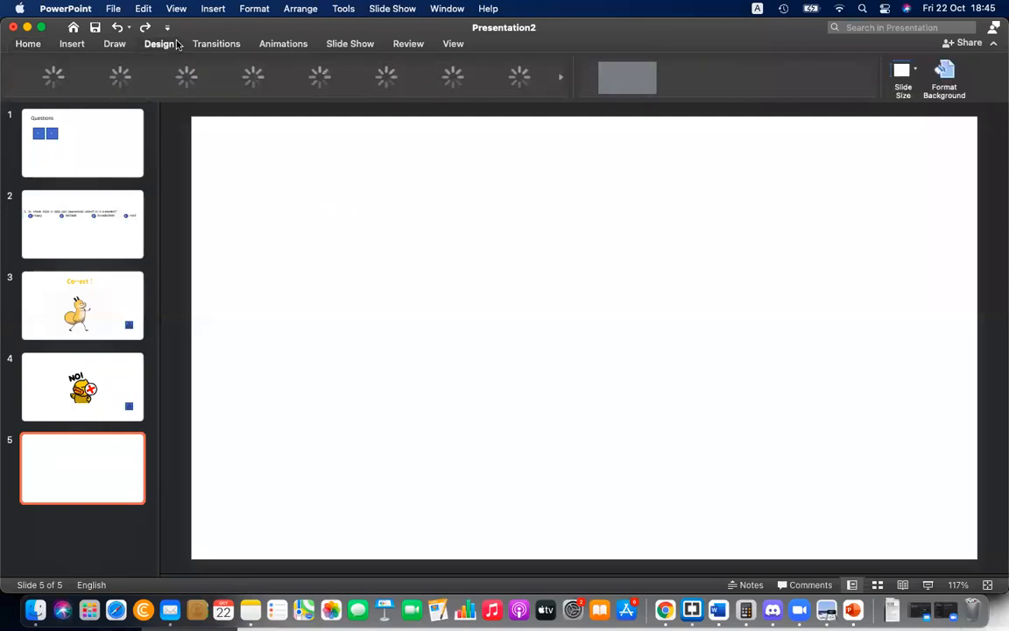
pyautogui.click(119, 44)
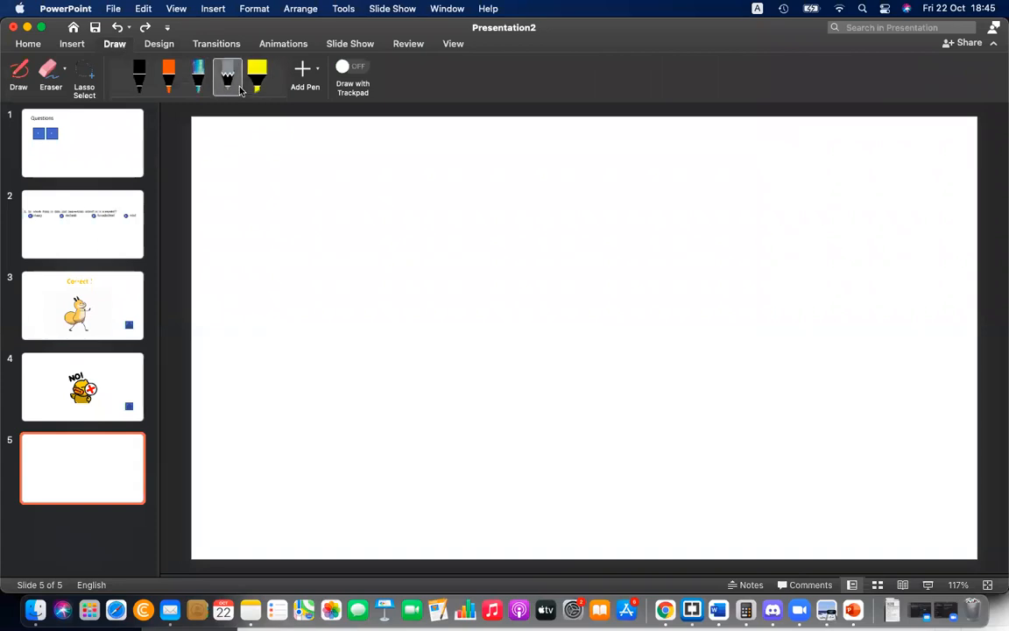
pyautogui.click(74, 43)
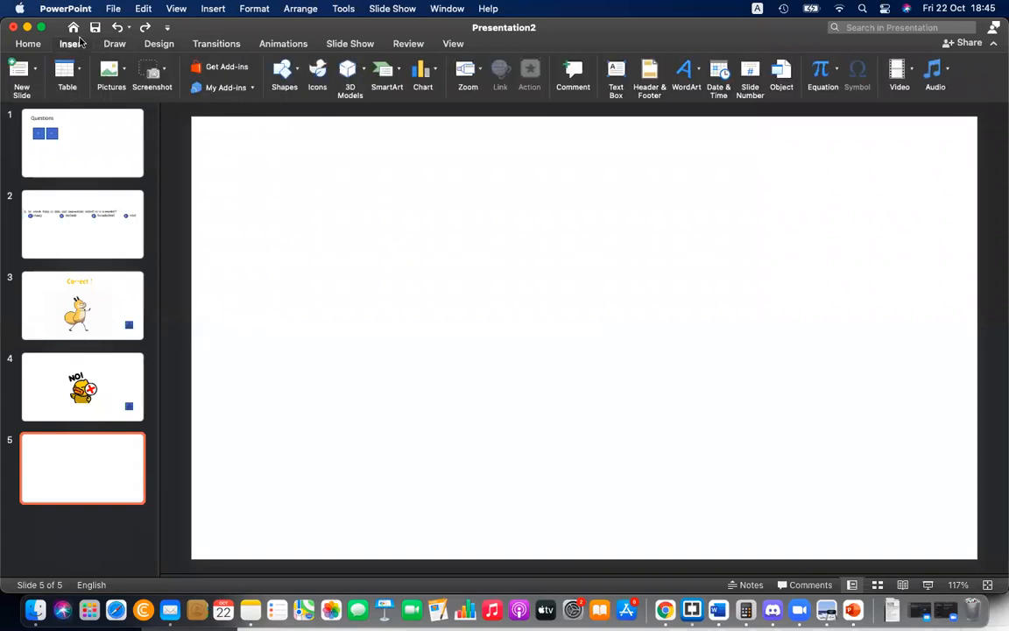
pyautogui.click(285, 68)
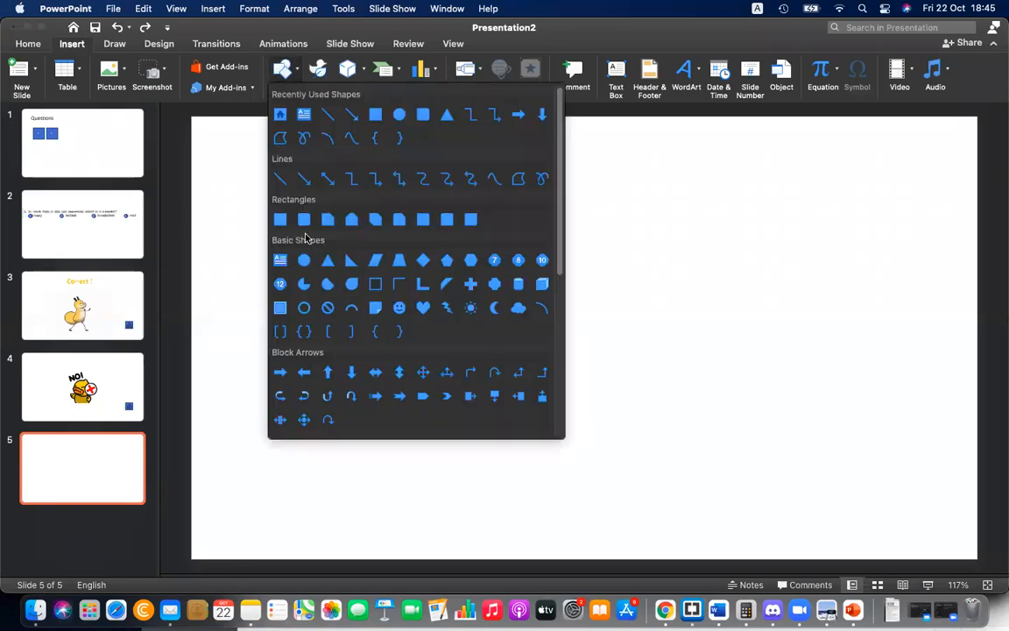
pyautogui.click(303, 260)
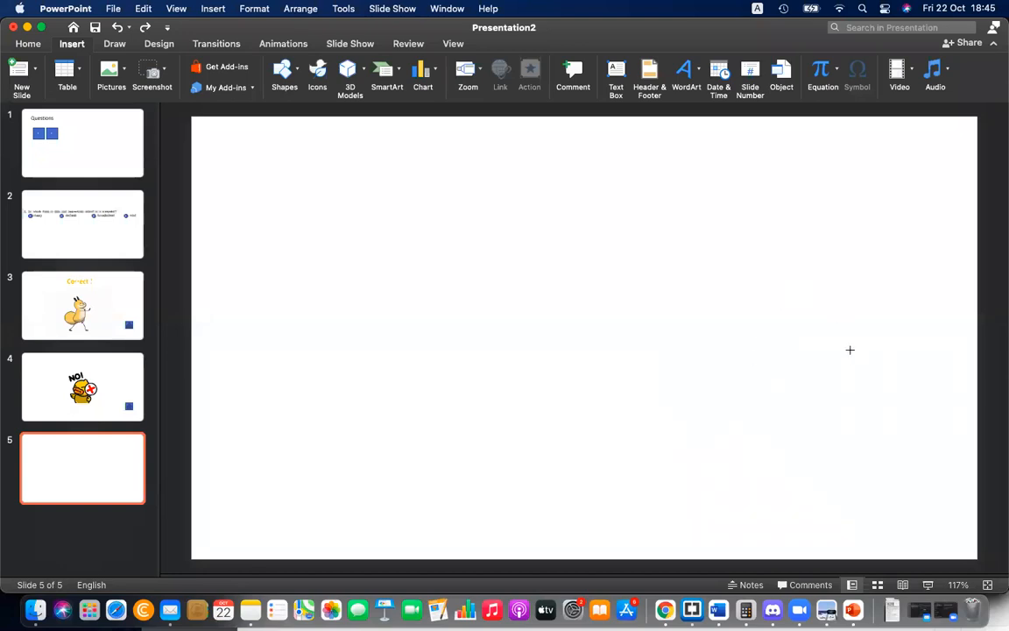
pyautogui.moveTo(858, 293); pyautogui.dragTo(883, 317)
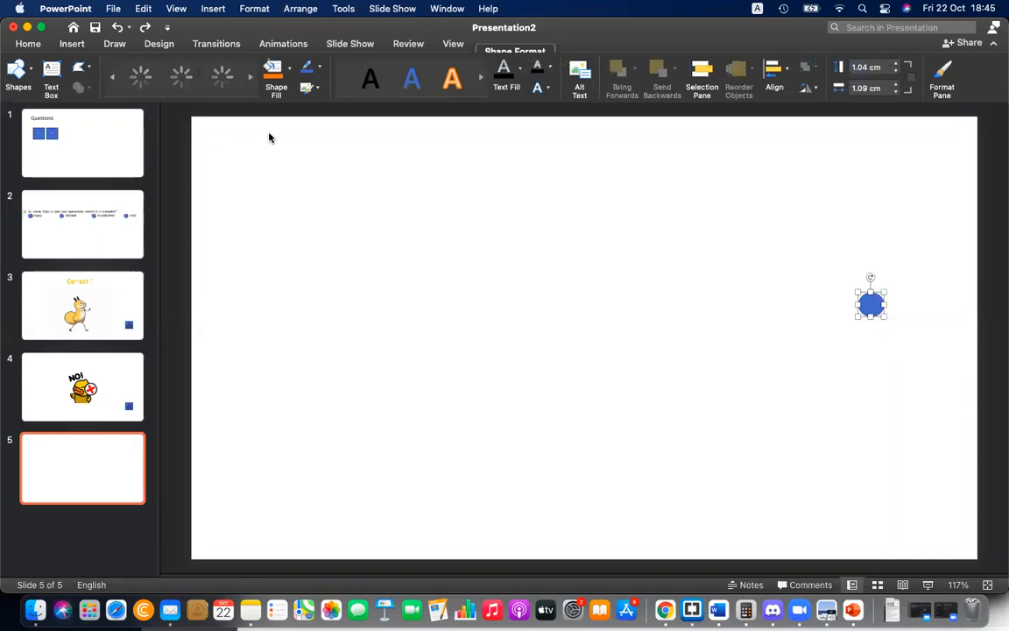
# Draw a rectangle about 3.6 cm high and 34.3 cm wide across the bottom of slide 5 as the ground
pyautogui.click(112, 44)
pyautogui.click(72, 43)
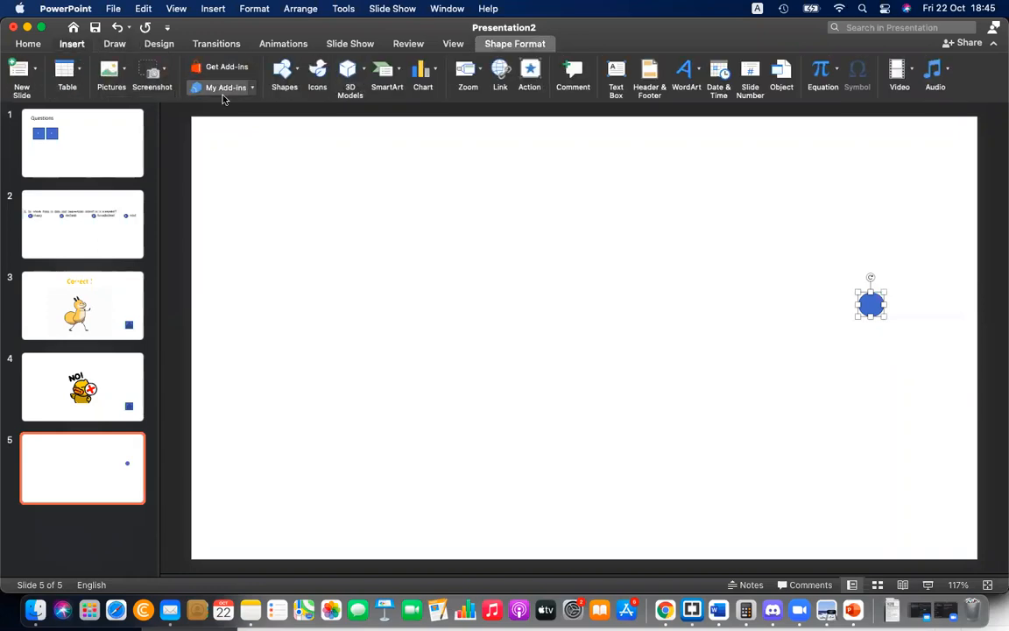
pyautogui.click(283, 72)
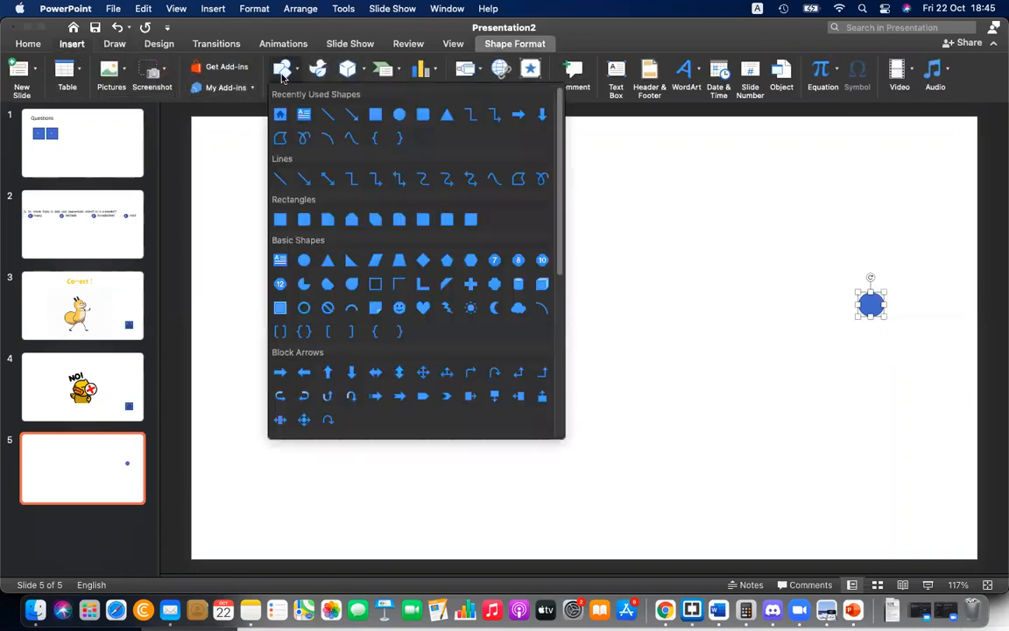
pyautogui.click(372, 115)
pyautogui.moveTo(190, 473)
pyautogui.mouseDown()
pyautogui.moveTo(1000, 536)
pyautogui.moveTo(985, 559)
pyautogui.mouseUp()
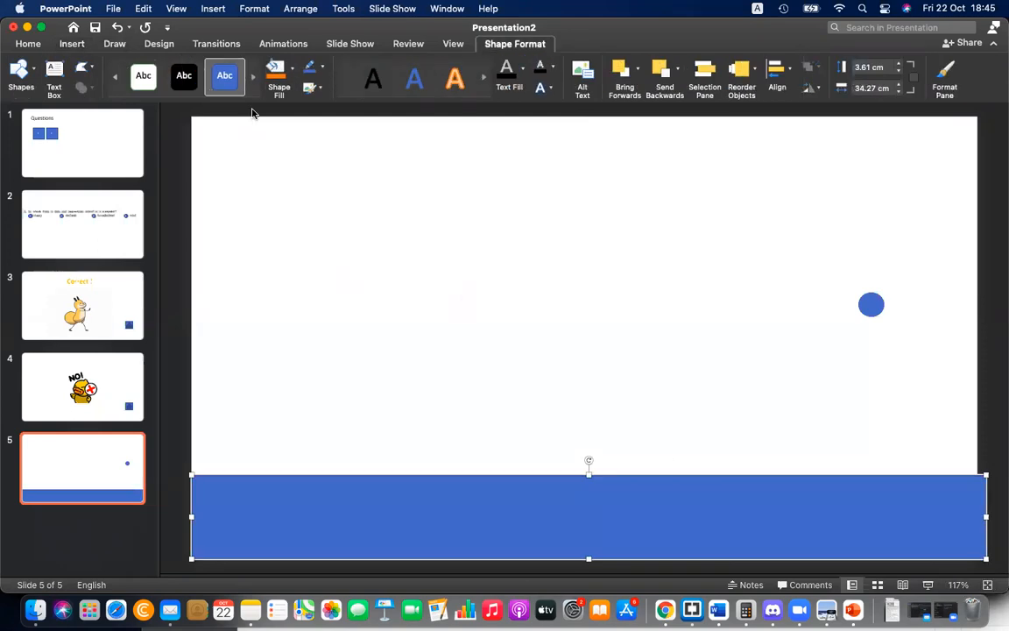
# Fill the ground rectangle with the dark orange-brown theme colour
pyautogui.click(311, 69)
pyautogui.click(333, 93)
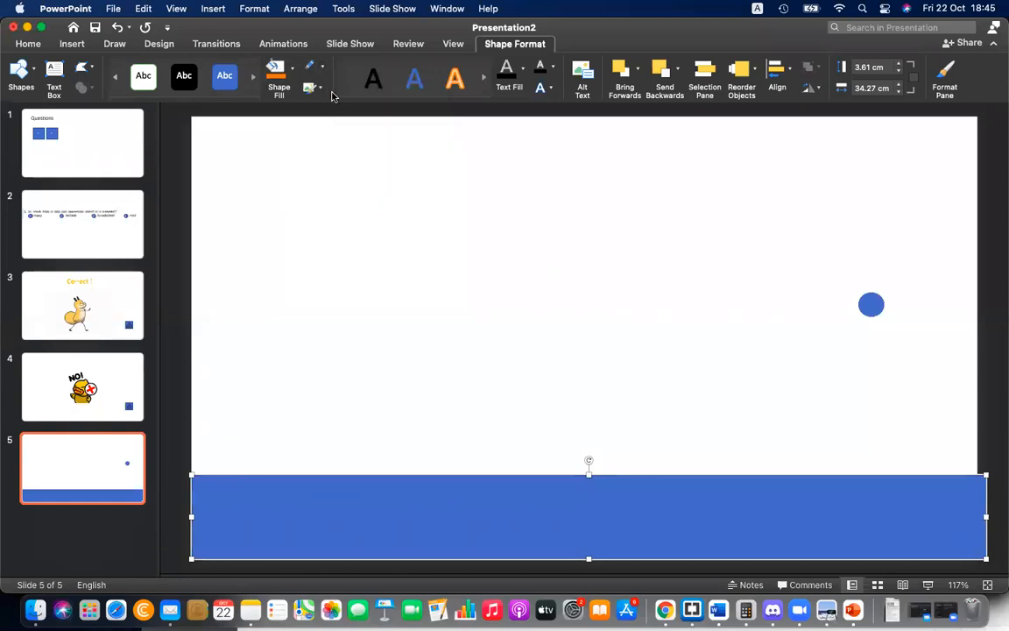
pyautogui.click(292, 67)
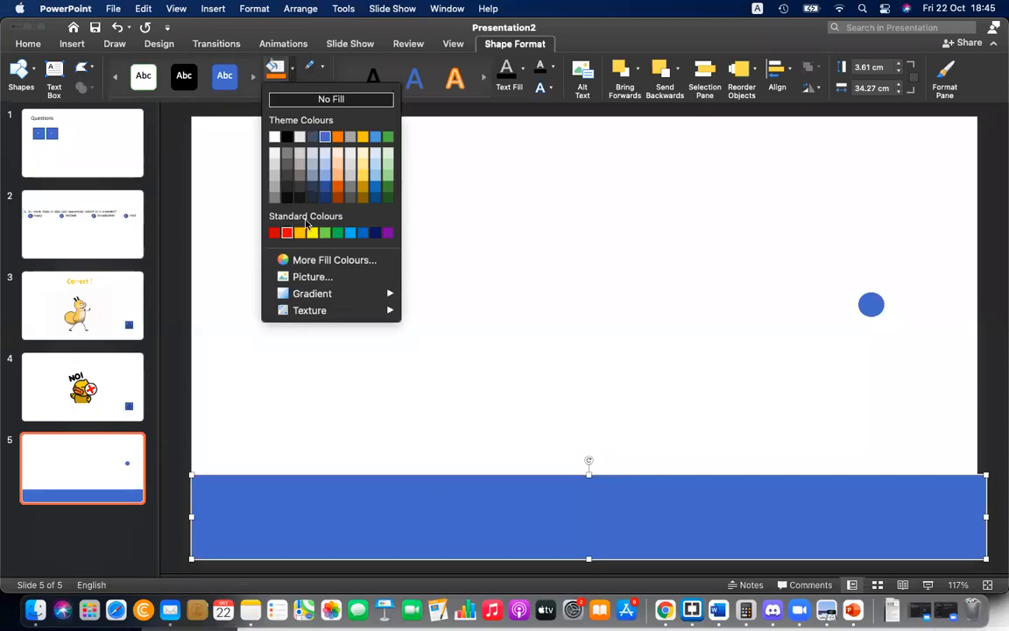
pyautogui.click(340, 196)
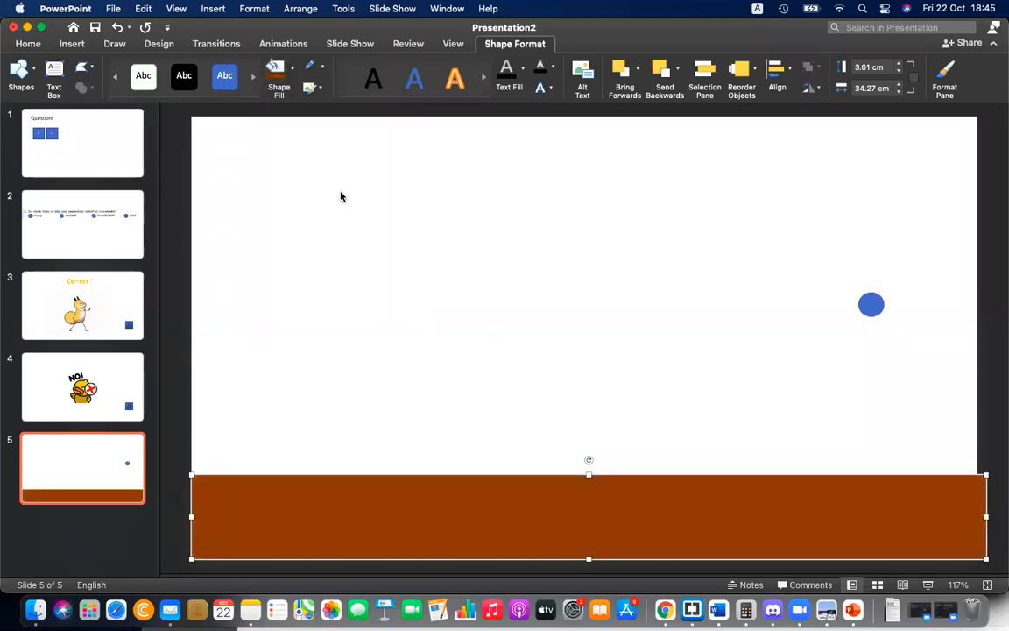
pyautogui.click(478, 338)
# Apply a solid green shape style to the small circle and move it onto the slide's right edge
pyautogui.click(863, 313)
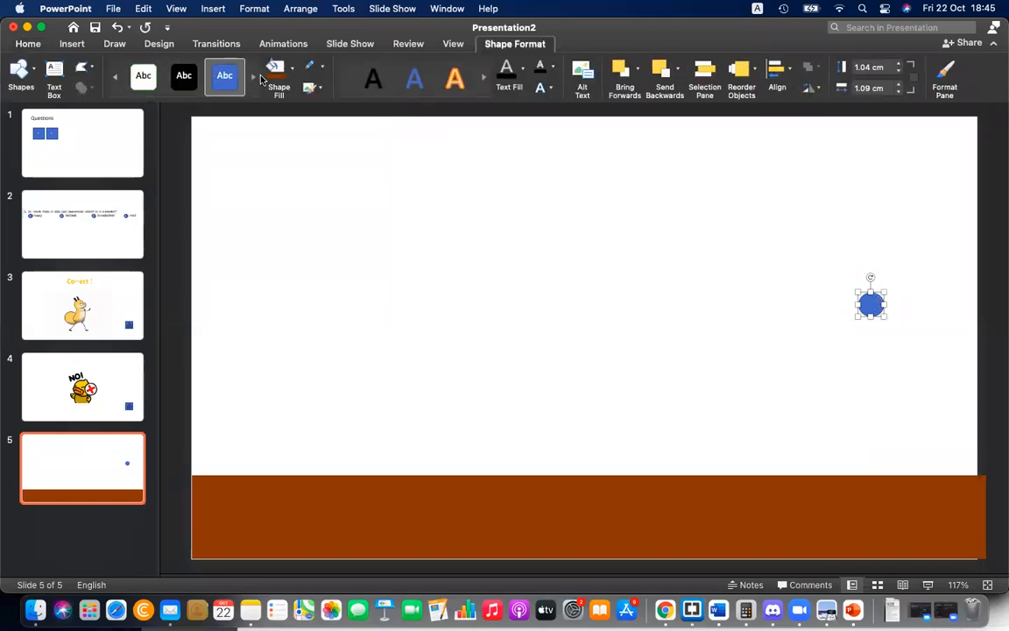
pyautogui.click(253, 78)
pyautogui.click(254, 79)
pyautogui.click(184, 75)
pyautogui.click(570, 227)
pyautogui.moveTo(872, 304); pyautogui.dragTo(972, 296)
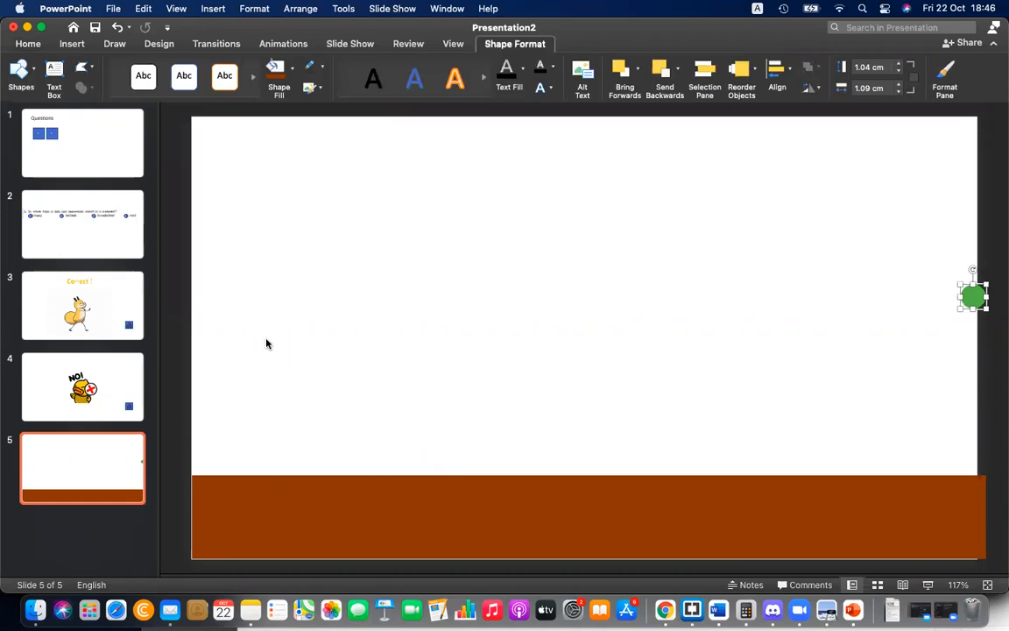
# Draw a circle about 2.6 cm across near the slide's left edge as the figure's head
pyautogui.click(74, 45)
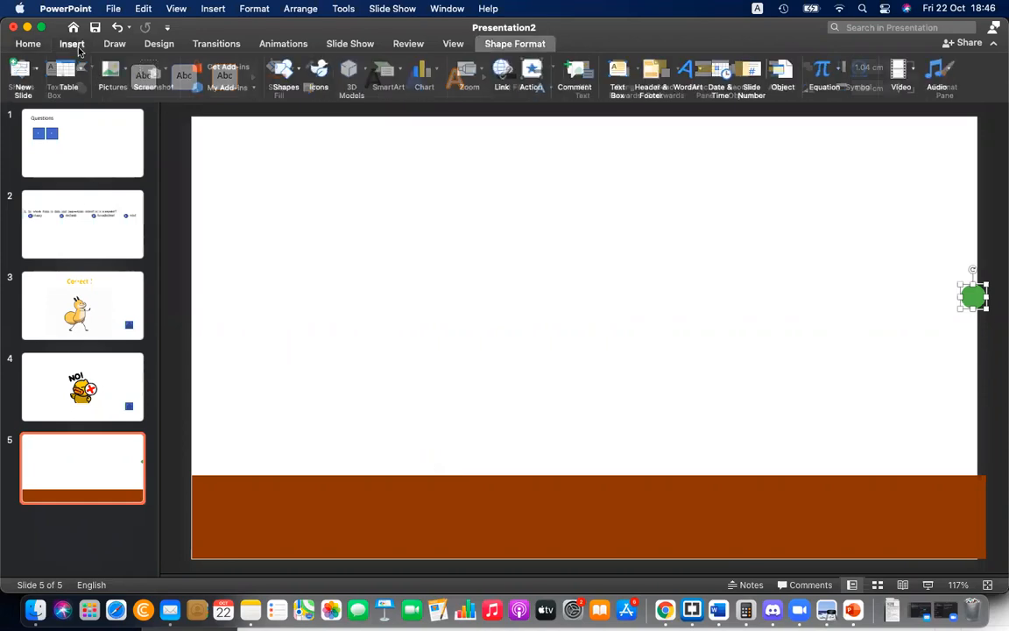
pyautogui.click(282, 79)
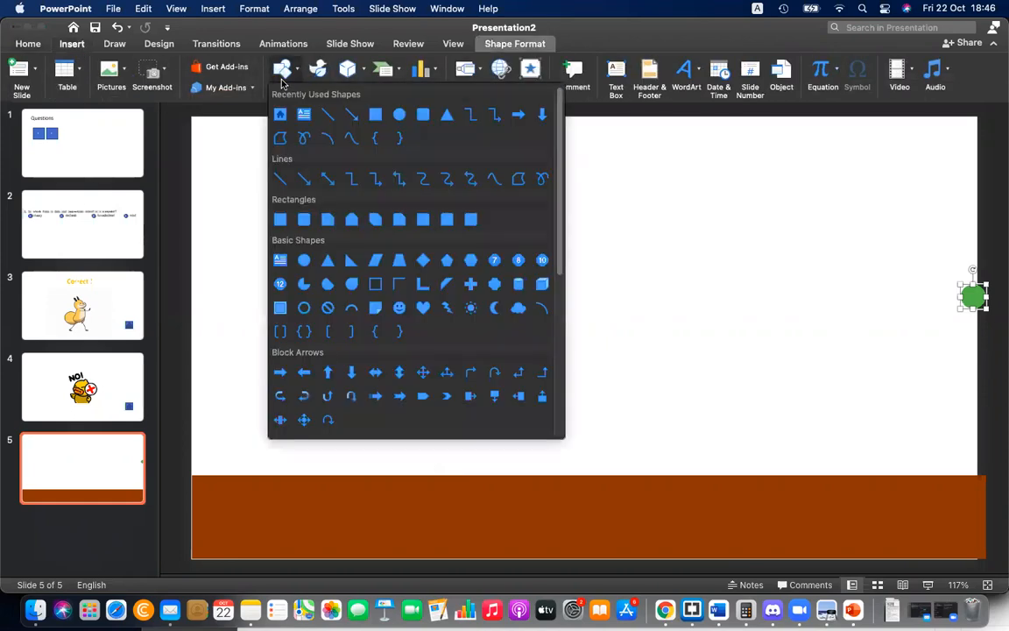
pyautogui.click(399, 114)
pyautogui.moveTo(226, 279); pyautogui.dragTo(285, 337)
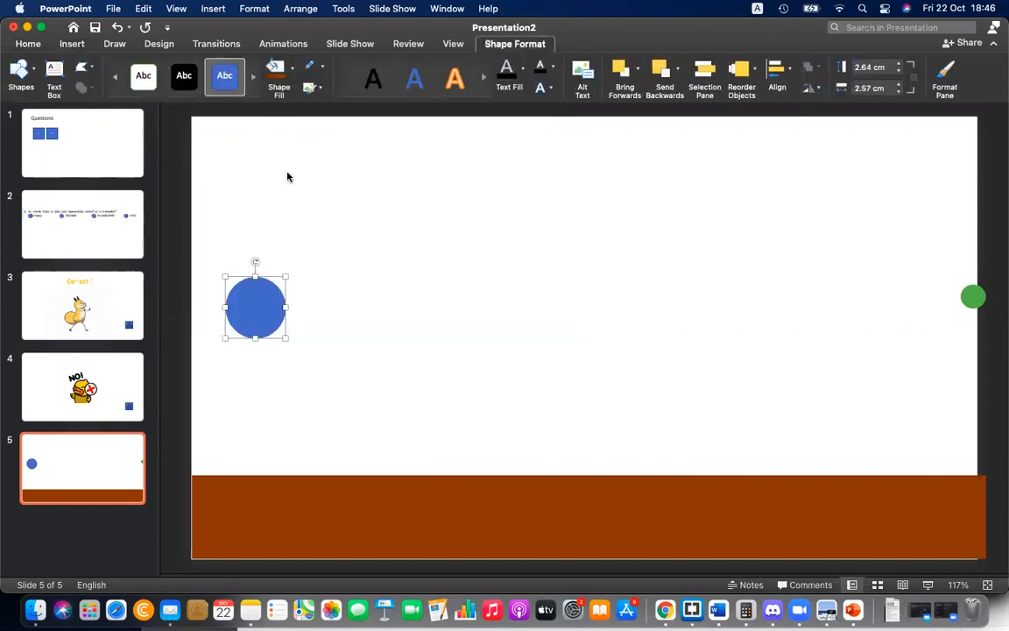
pyautogui.click(316, 367)
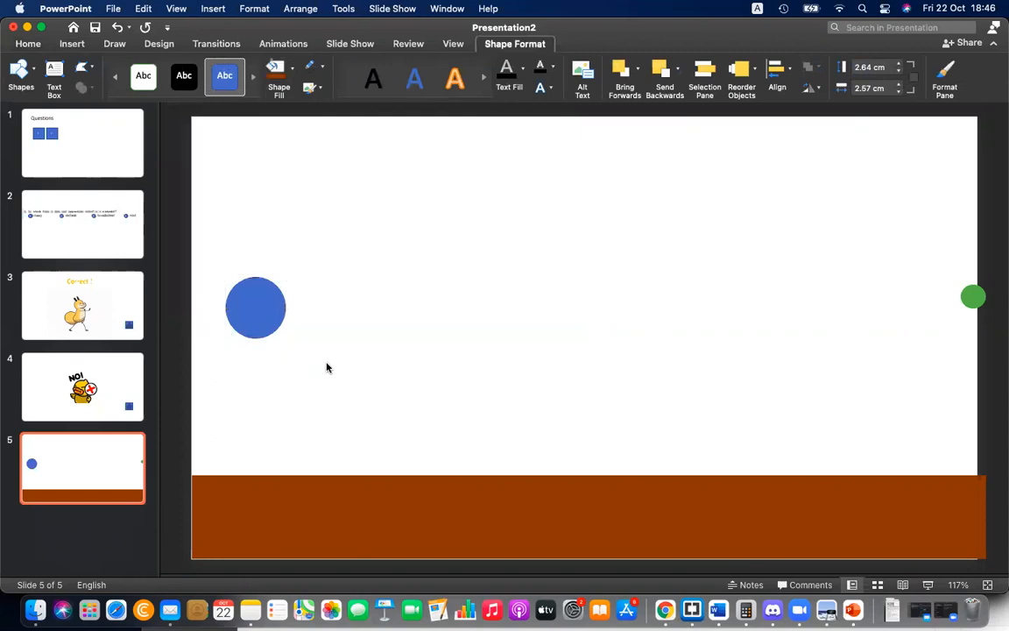
# Draw a rectangle about 3.3 cm high and 2 cm wide as the figure's body and attach it directly beneath the head
pyautogui.click(75, 45)
pyautogui.click(282, 69)
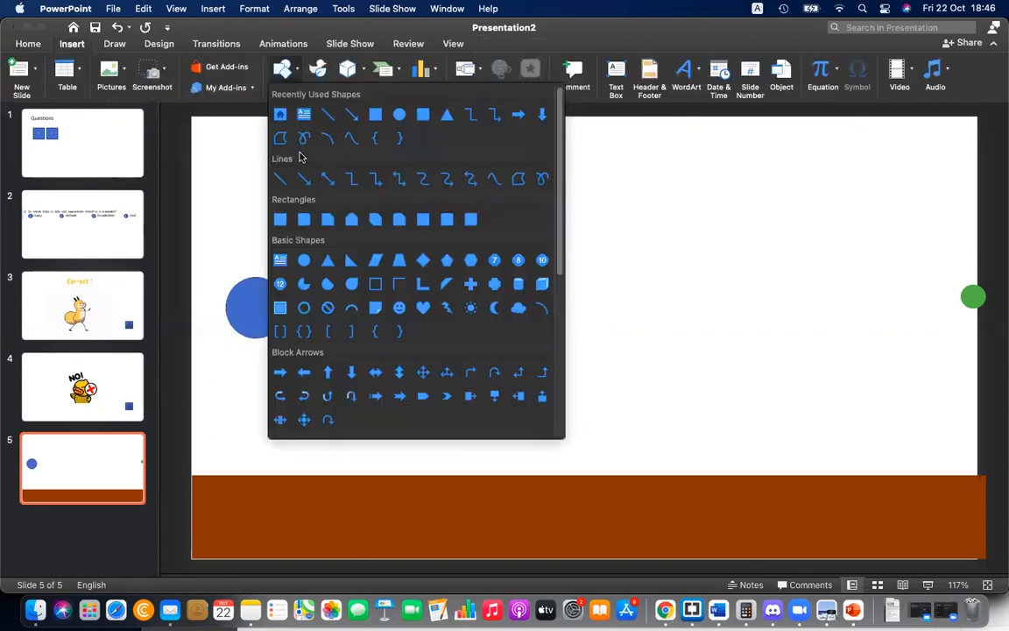
pyautogui.click(375, 114)
pyautogui.moveTo(231, 349)
pyautogui.mouseDown()
pyautogui.moveTo(282, 388)
pyautogui.moveTo(277, 426)
pyautogui.mouseUp()
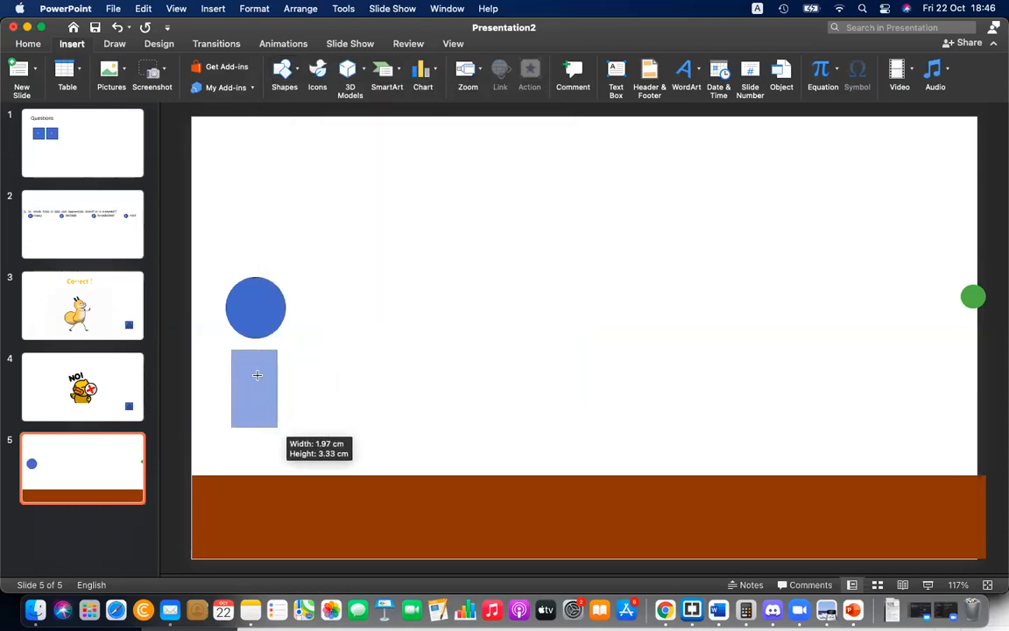
pyautogui.moveTo(259, 388)
pyautogui.mouseDown()
pyautogui.moveTo(261, 364)
pyautogui.moveTo(259, 377)
pyautogui.mouseUp()
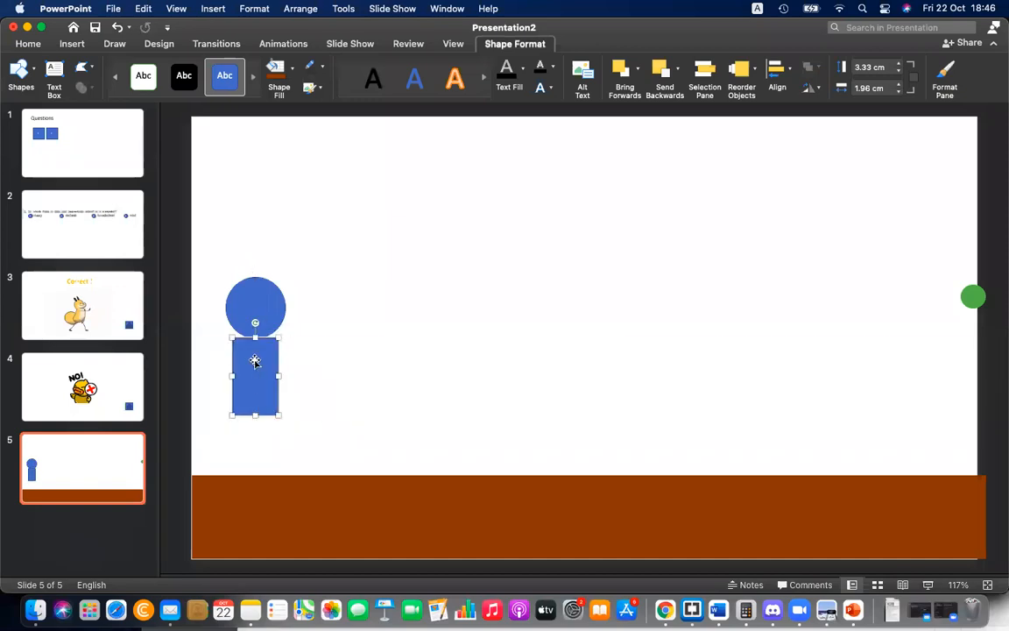
# Draw two legs from the figure's body to the ground with the pen set to light blue and the thickest width
pyautogui.click(80, 47)
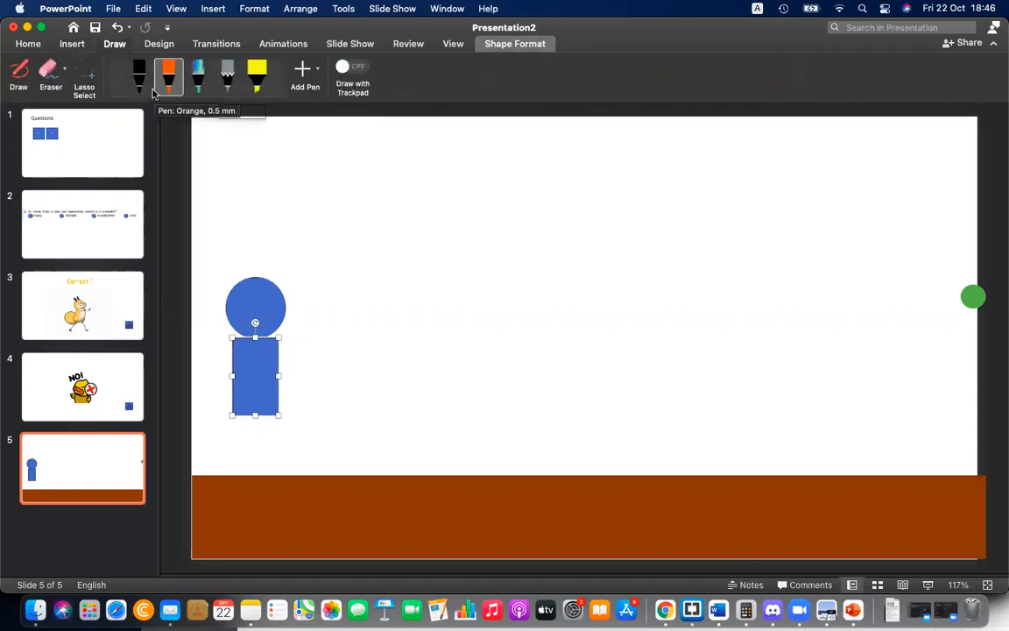
pyautogui.click(140, 88)
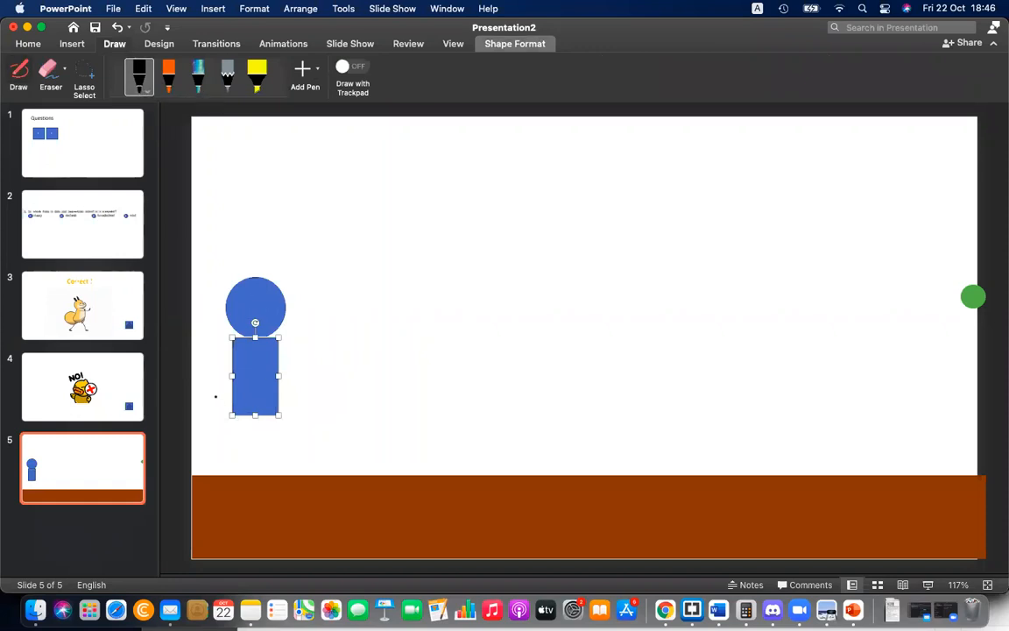
pyautogui.click(321, 69)
pyautogui.click(321, 69)
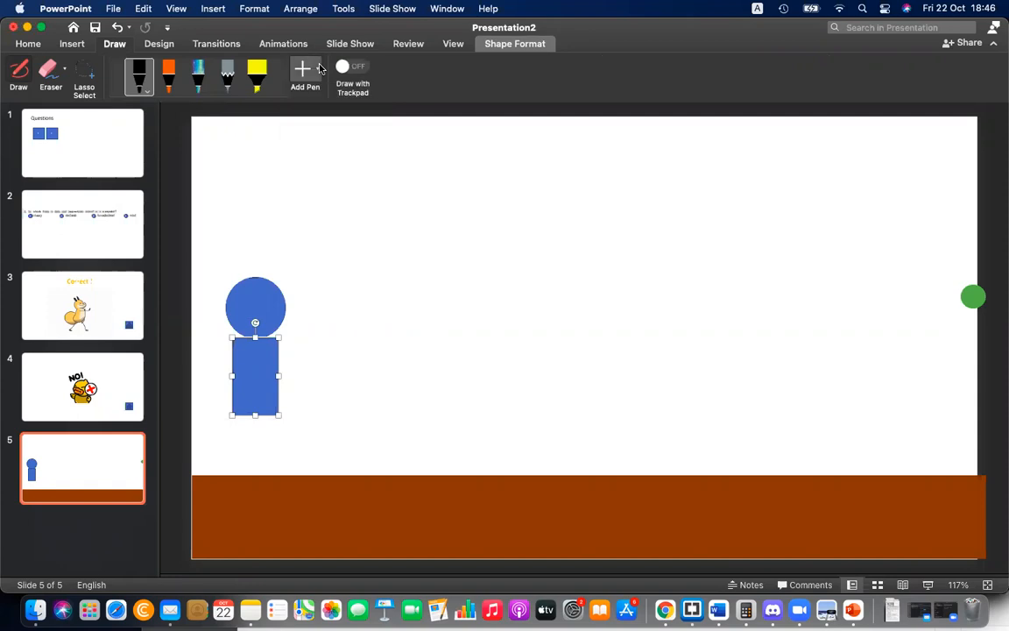
pyautogui.click(148, 93)
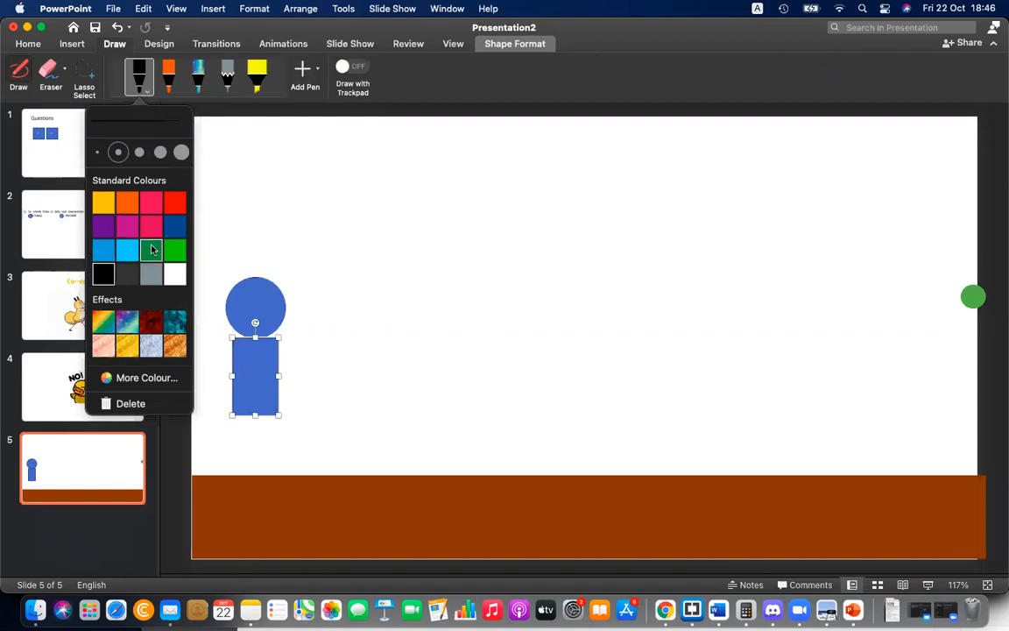
pyautogui.click(103, 252)
pyautogui.click(180, 151)
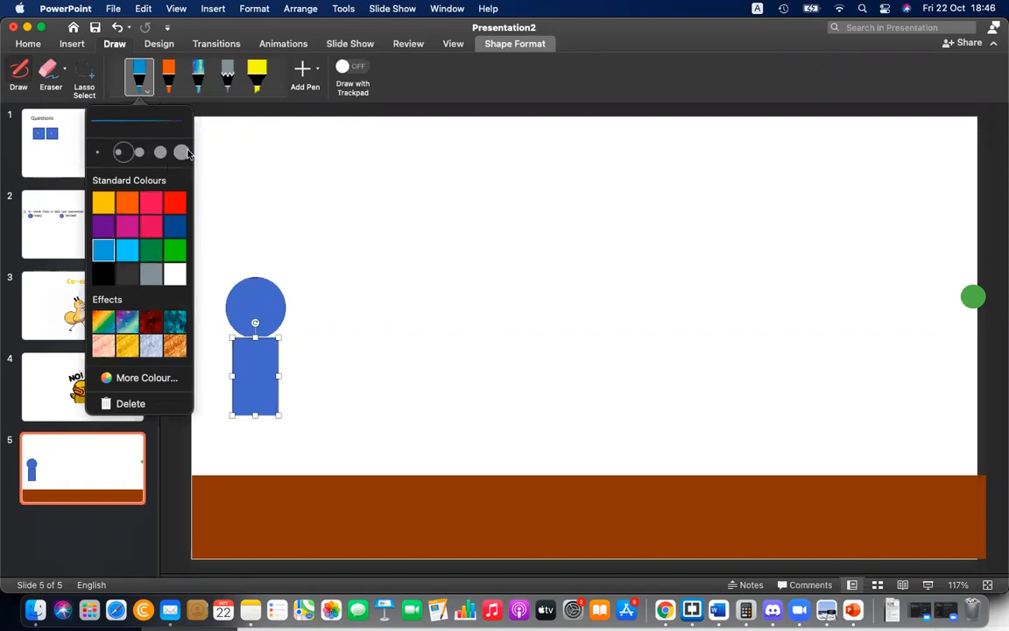
pyautogui.click(238, 418)
pyautogui.moveTo(238, 418)
pyautogui.mouseDown()
pyautogui.moveTo(241, 466)
pyautogui.moveTo(255, 469)
pyautogui.mouseUp()
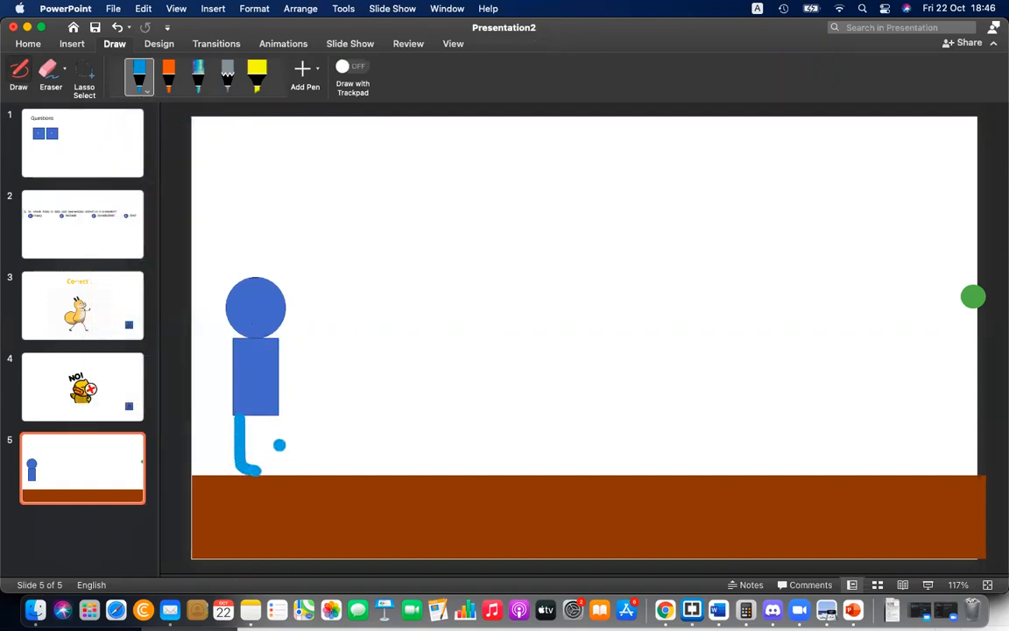
pyautogui.moveTo(268, 418); pyautogui.dragTo(285, 465)
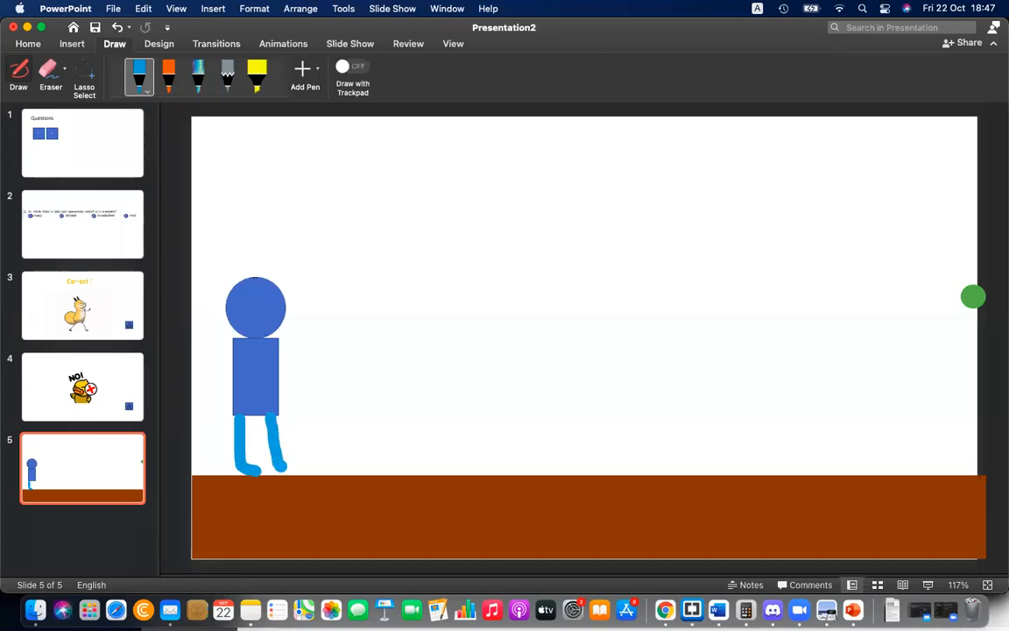
# Draw two light-blue arms reaching forward from the figure and colour over its body with the same pen
pyautogui.moveTo(239, 360); pyautogui.dragTo(308, 418)
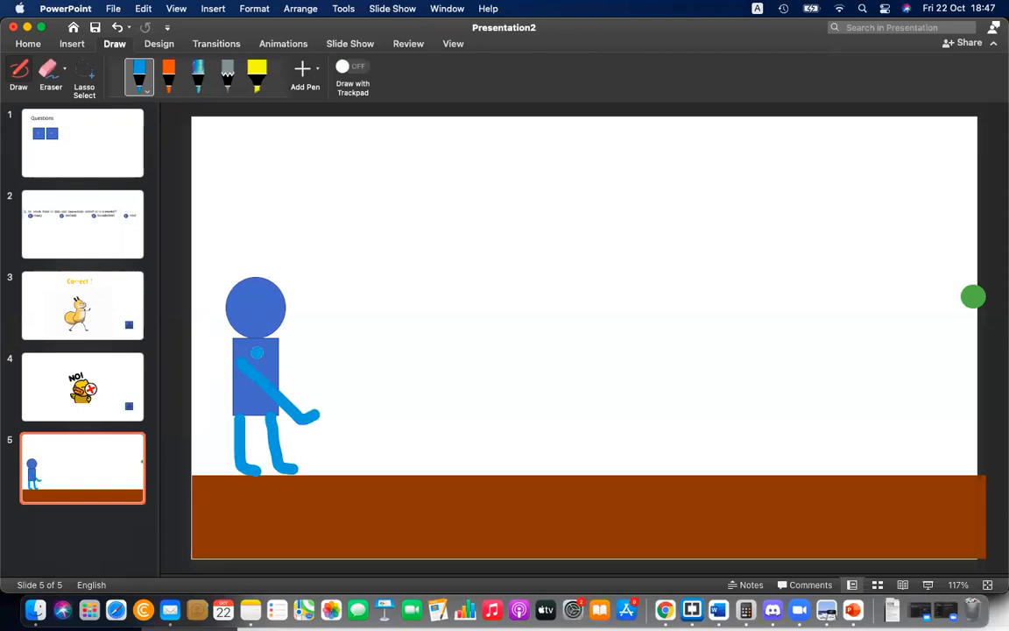
pyautogui.moveTo(282, 366); pyautogui.dragTo(304, 396)
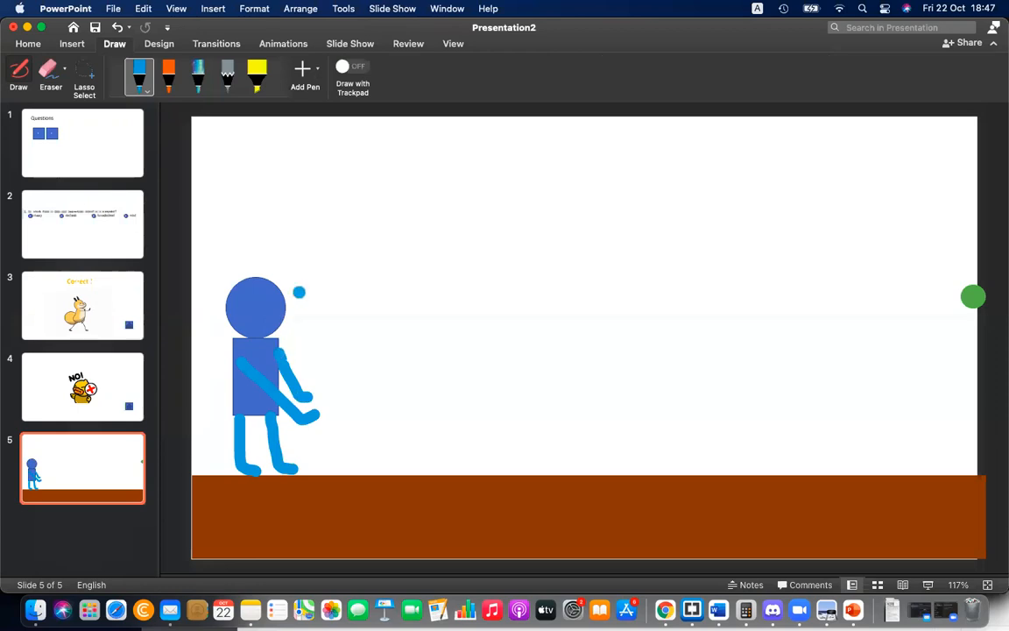
pyautogui.moveTo(243, 366)
pyautogui.mouseDown()
pyautogui.moveTo(231, 417)
pyautogui.moveTo(233, 344)
pyautogui.moveTo(261, 347)
pyautogui.mouseUp()
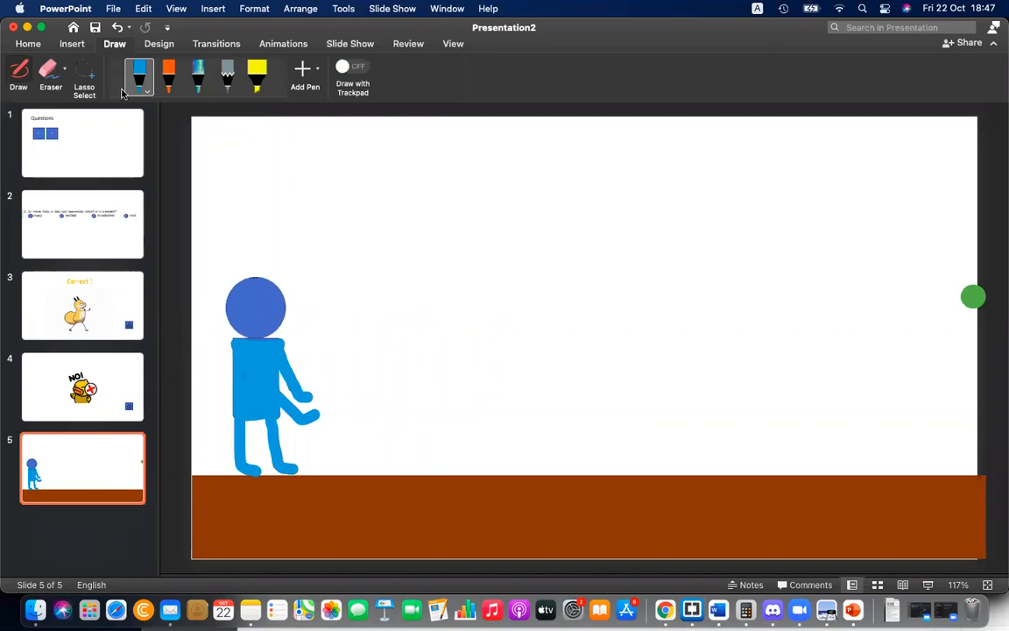
pyautogui.click(27, 43)
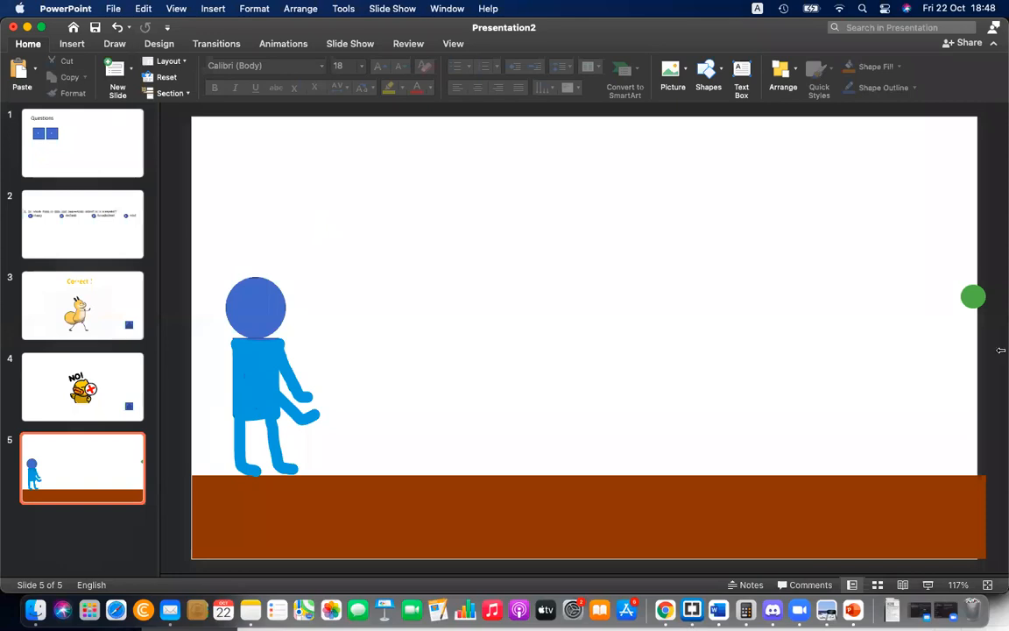
# Try a Draw Scribble motion path taking the green ball to the figure's hands with one bounce on the ground
pyautogui.click(972, 296)
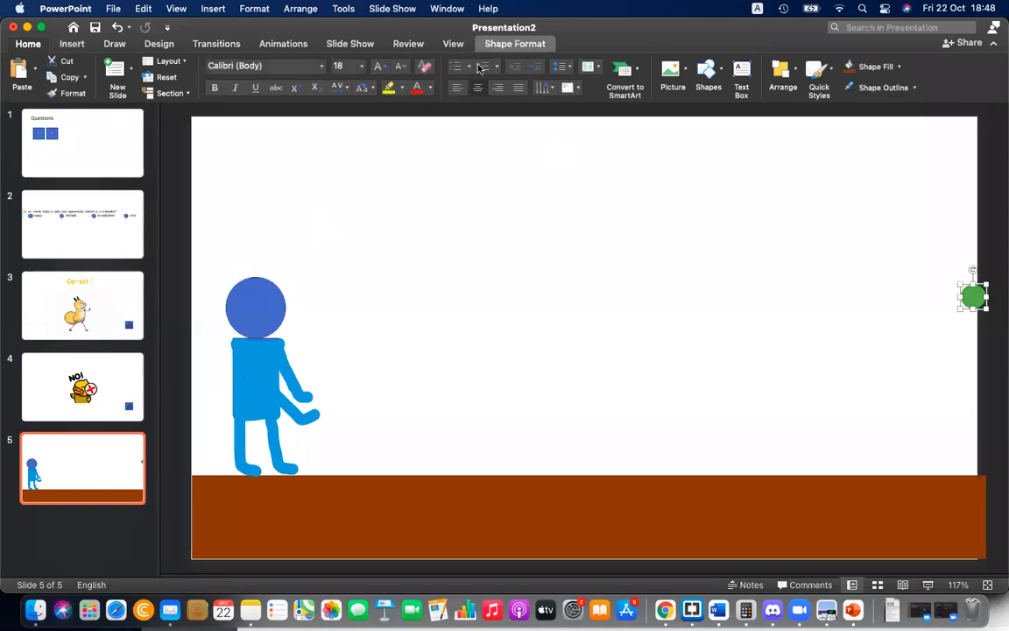
pyautogui.click(285, 44)
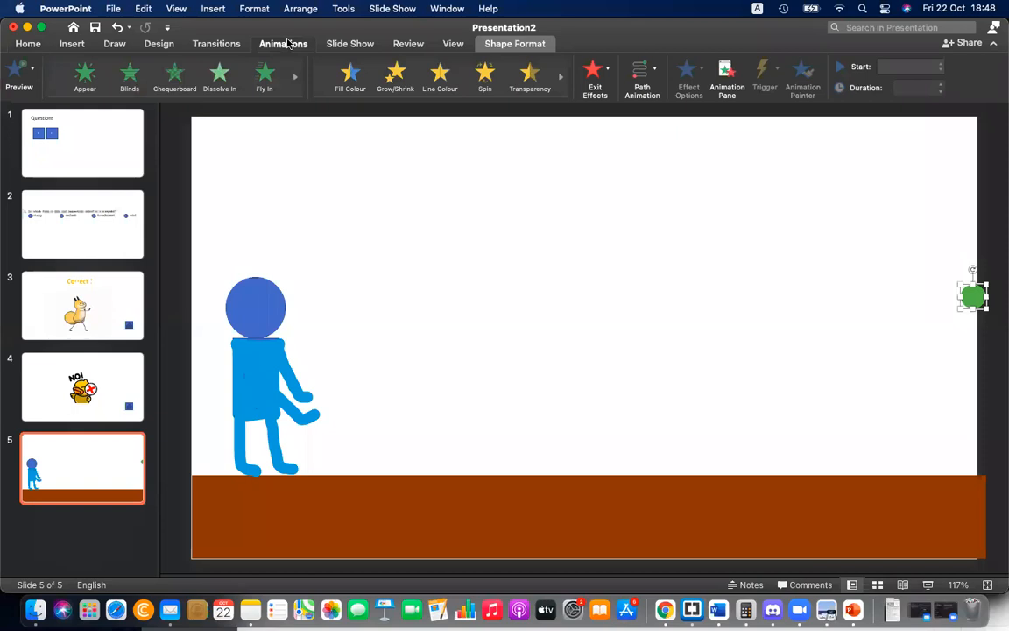
pyautogui.click(646, 79)
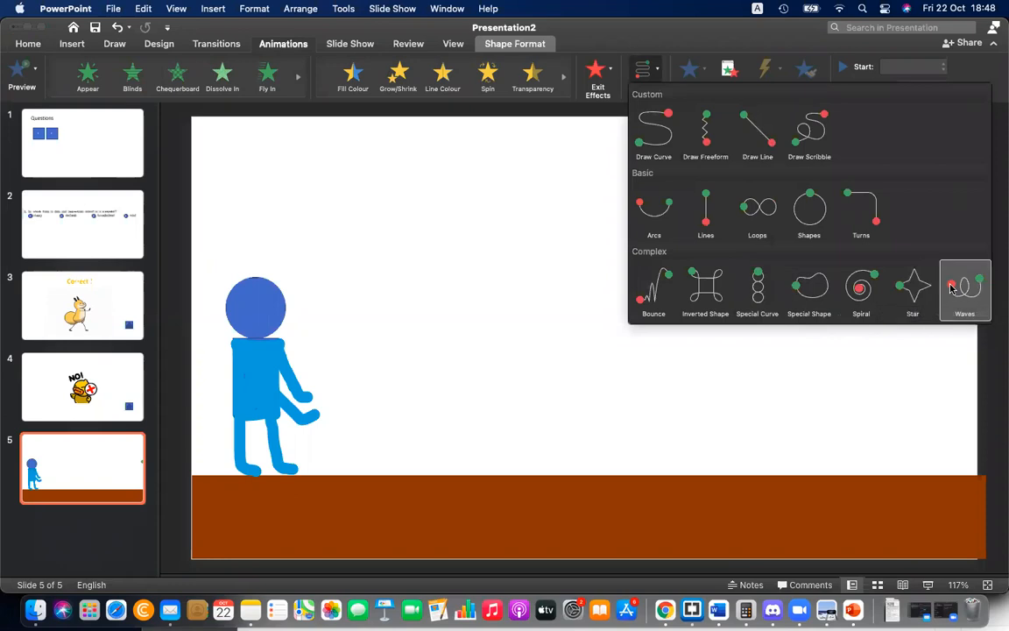
pyautogui.click(800, 140)
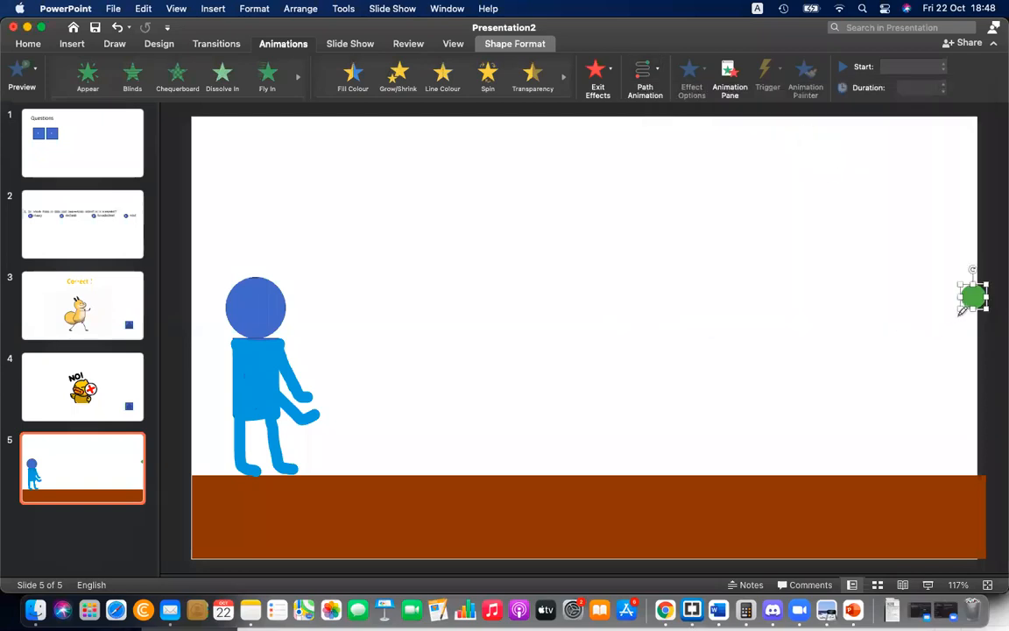
pyautogui.moveTo(968, 299)
pyautogui.mouseDown()
pyautogui.moveTo(604, 406)
pyautogui.moveTo(522, 461)
pyautogui.moveTo(324, 412)
pyautogui.mouseUp()
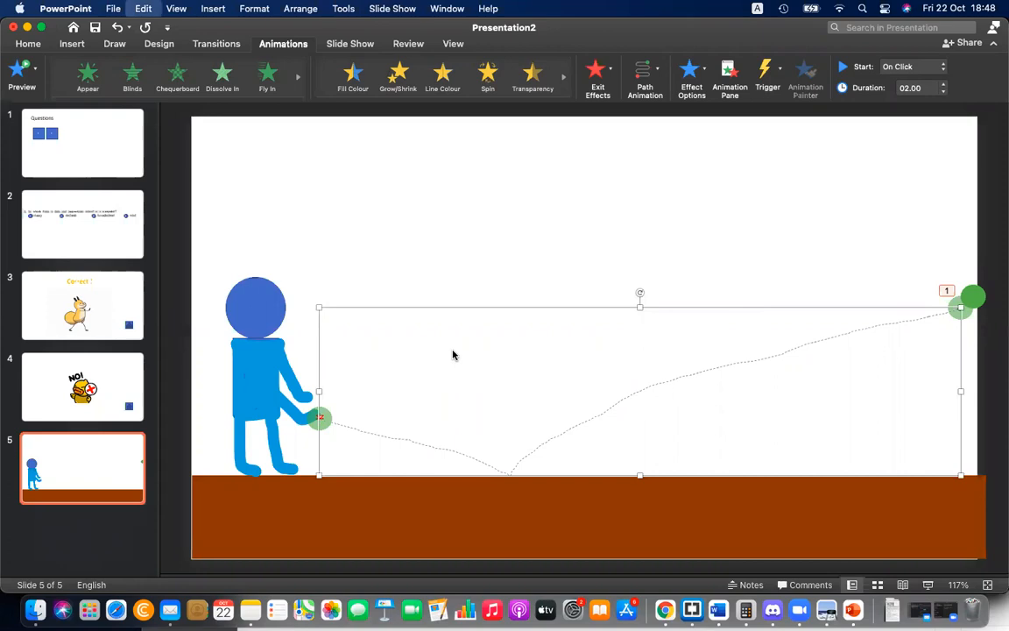
pyautogui.click(572, 260)
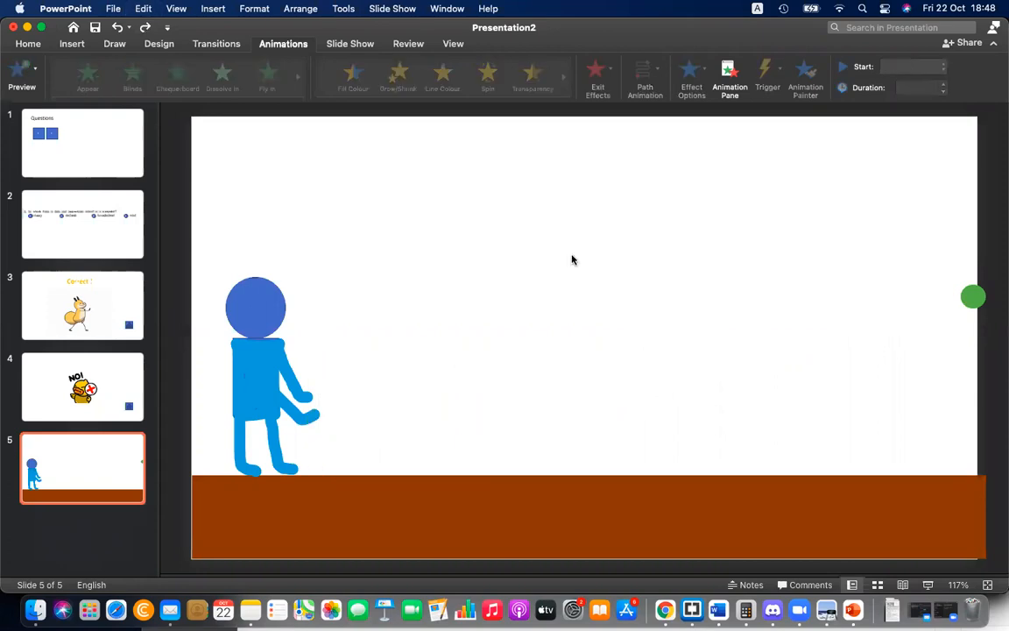
# Try a Draw Scribble motion path taking the green ball to the figure's hands with two bounces on the ground
pyautogui.click(980, 295)
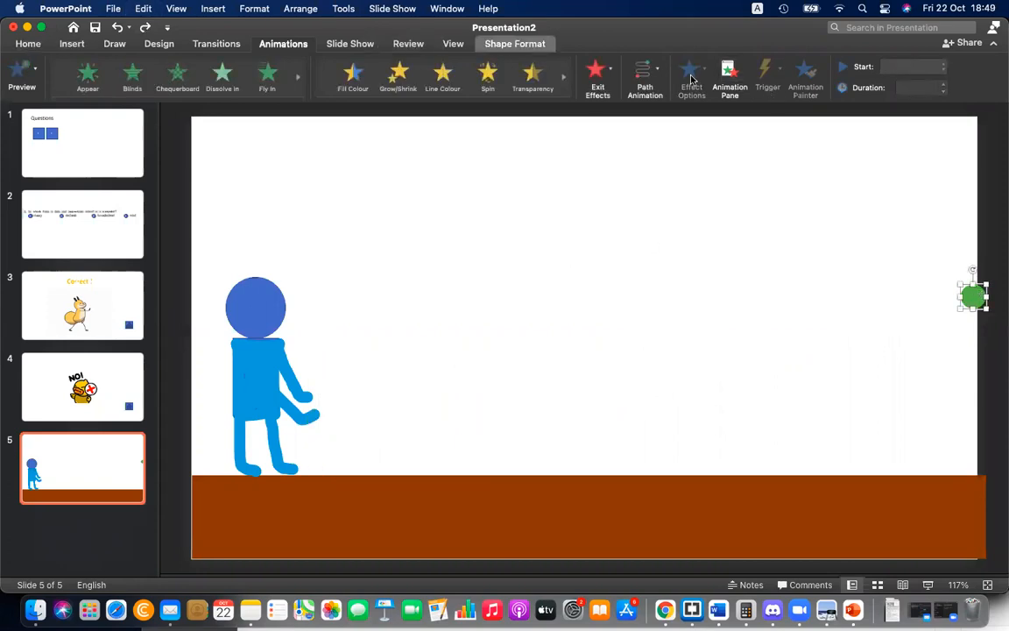
pyautogui.click(652, 75)
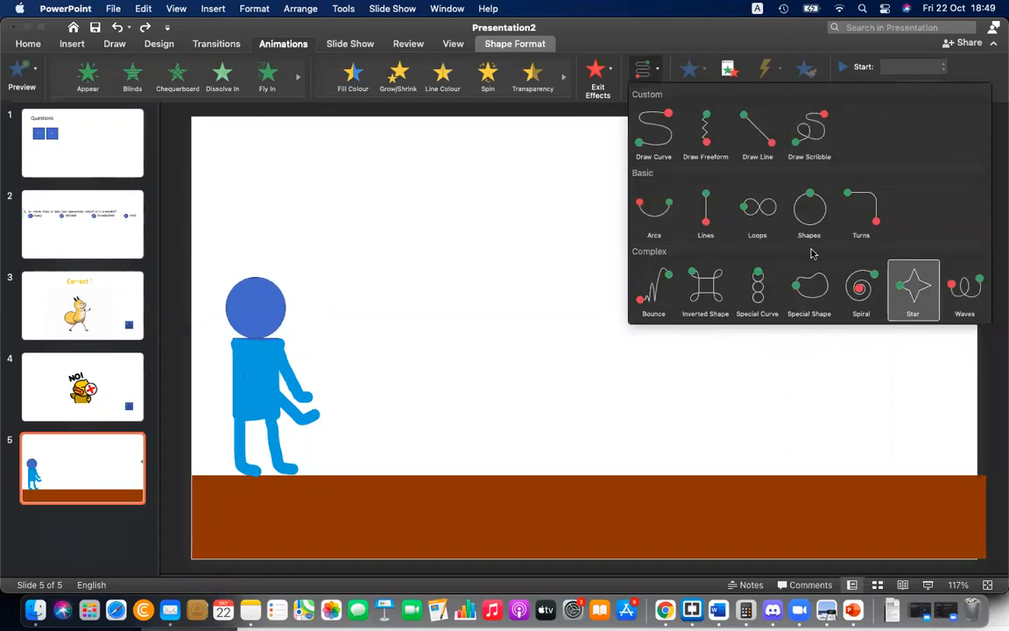
pyautogui.click(800, 136)
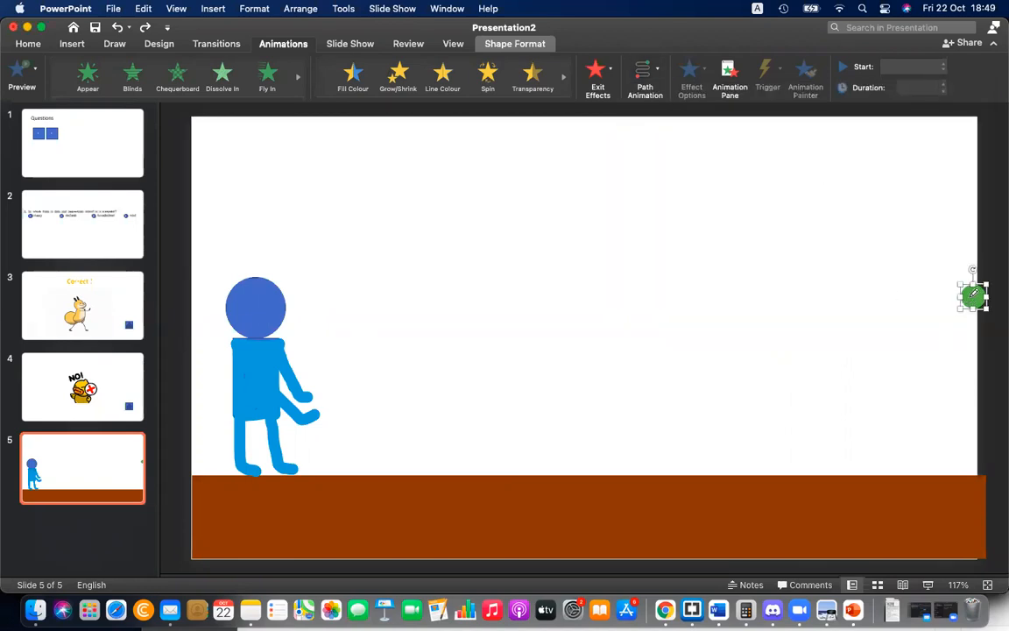
pyautogui.moveTo(975, 295)
pyautogui.mouseDown()
pyautogui.moveTo(932, 293)
pyautogui.moveTo(715, 367)
pyautogui.moveTo(623, 471)
pyautogui.moveTo(561, 440)
pyautogui.moveTo(464, 428)
pyautogui.moveTo(414, 469)
pyautogui.moveTo(315, 418)
pyautogui.mouseUp()
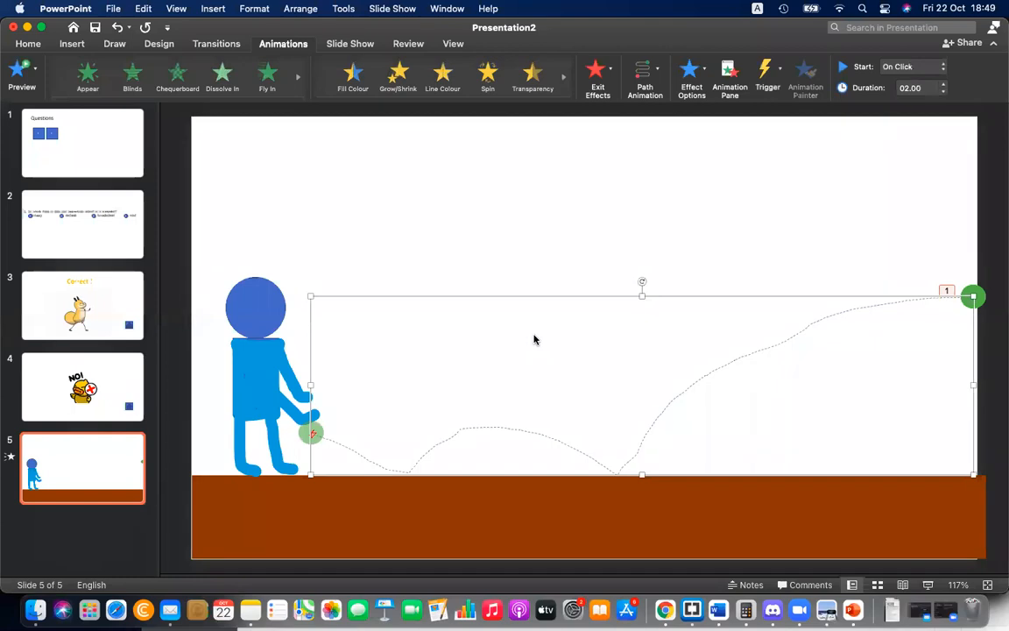
pyautogui.click(534, 340)
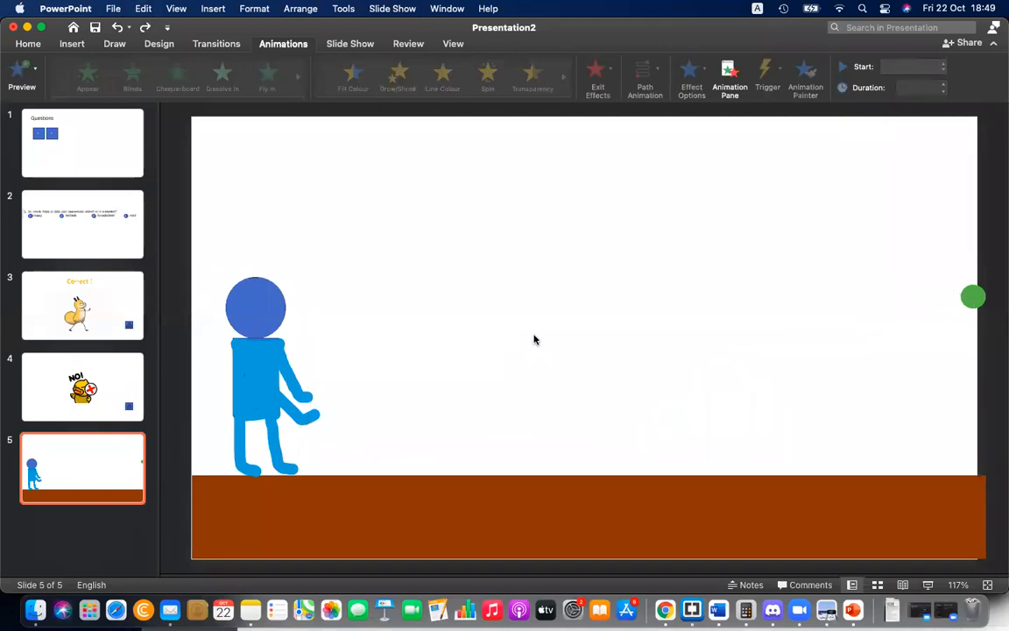
# Start a new Draw Scribble motion path for the green ball
pyautogui.click(975, 299)
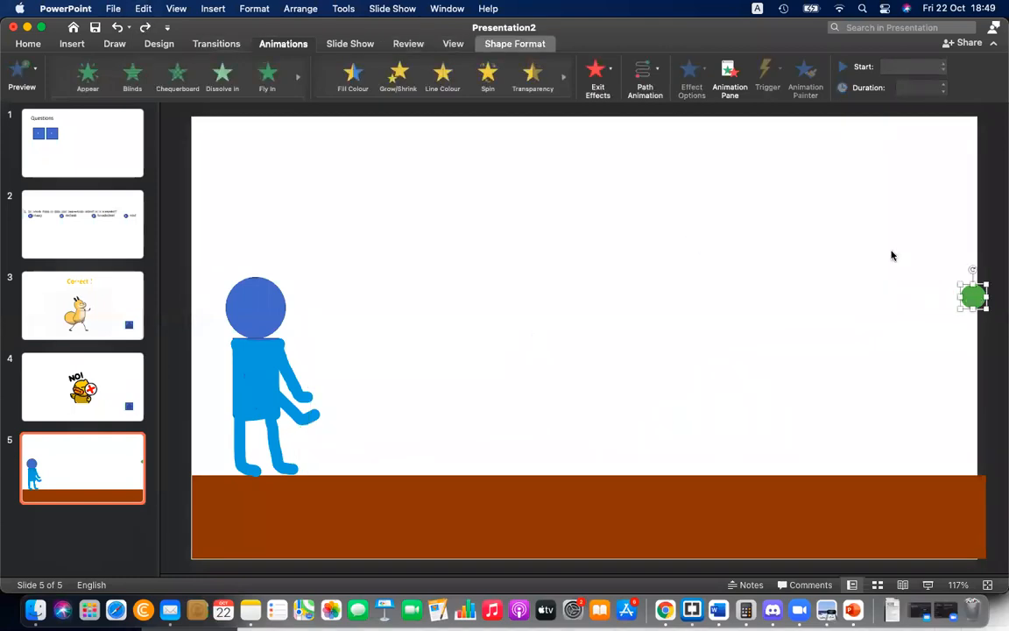
pyautogui.click(645, 71)
pyautogui.click(819, 141)
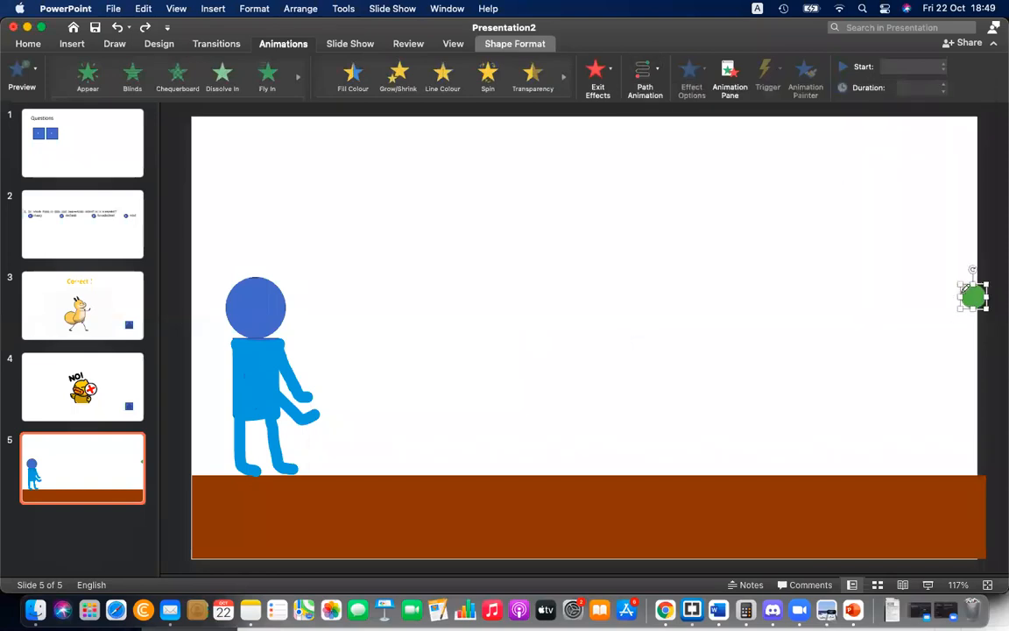